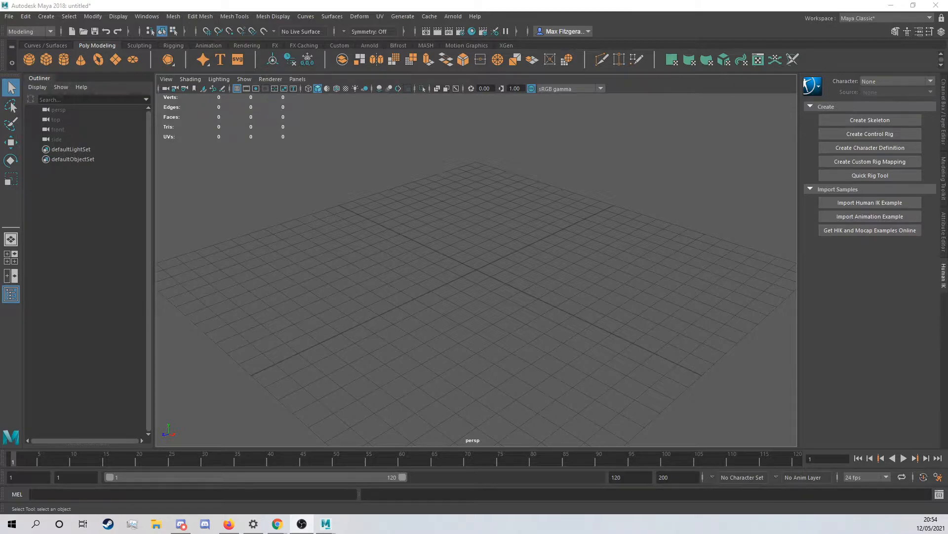
- Switch to the Chrome window holding the "soda can blueprint" image search
{"action": "left_click", "coordinate": [401, 241]}
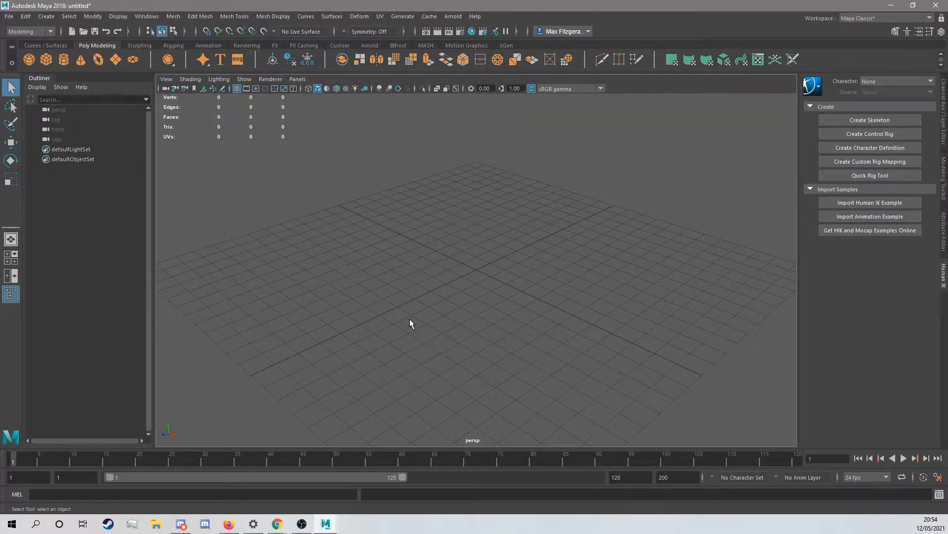
{"action": "mouse_move", "coordinate": [277, 524]}
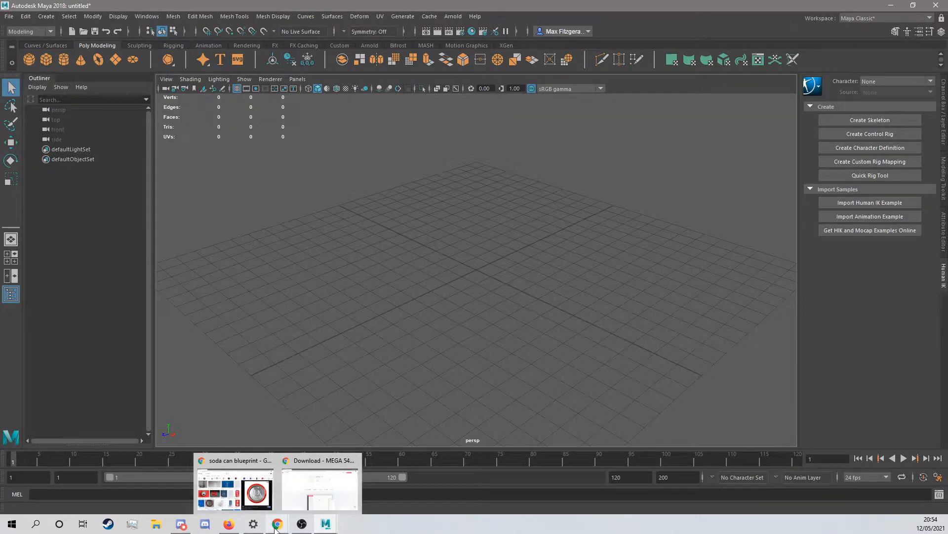
{"action": "left_click", "coordinate": [239, 486]}
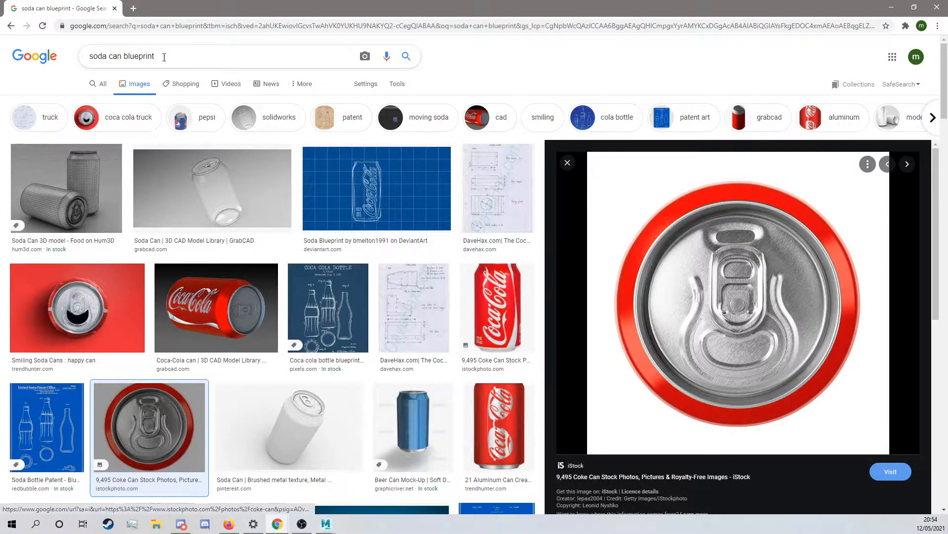
{"action": "left_click_drag", "start_coordinate": [155, 56], "coordinate": [124, 56]}
{"action": "left_click", "coordinate": [185, 57]}
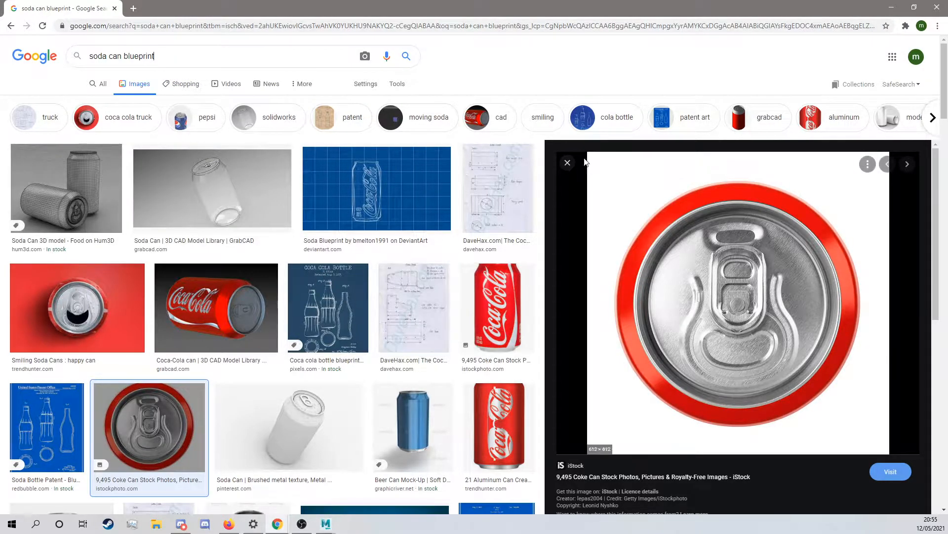
- Examine the soda can image results, comparing the Coca-Cola can's side-view and top-view photos as modelling references
{"action": "left_click", "coordinate": [568, 162]}
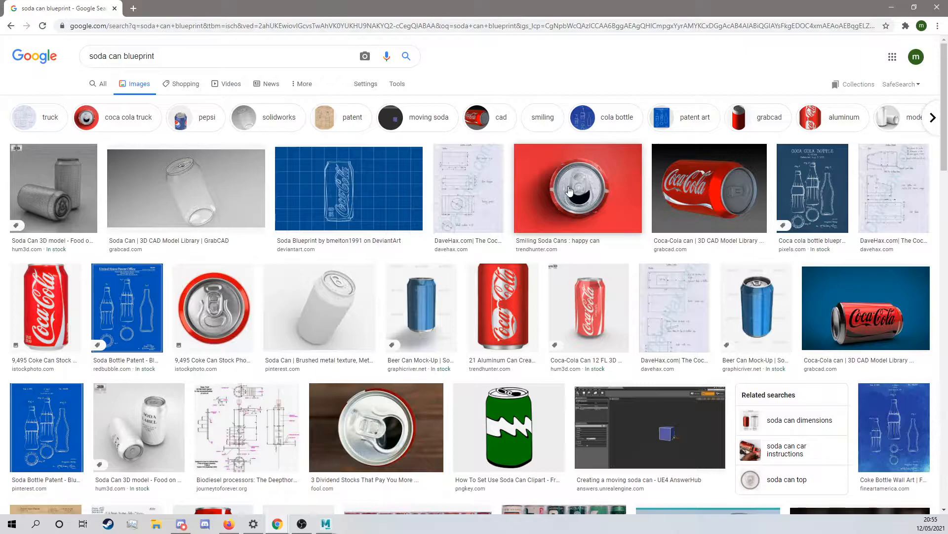
{"action": "left_click", "coordinate": [229, 303]}
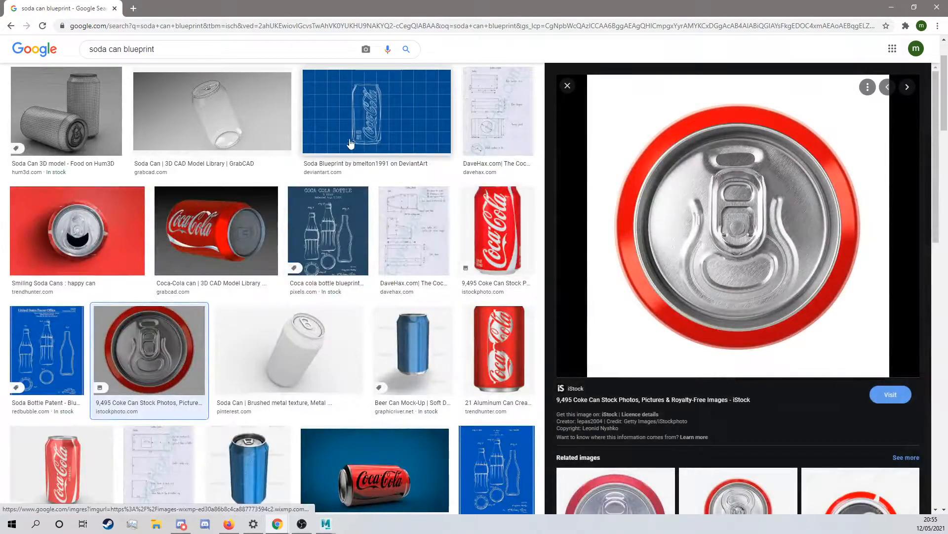
{"action": "left_click", "coordinate": [491, 233]}
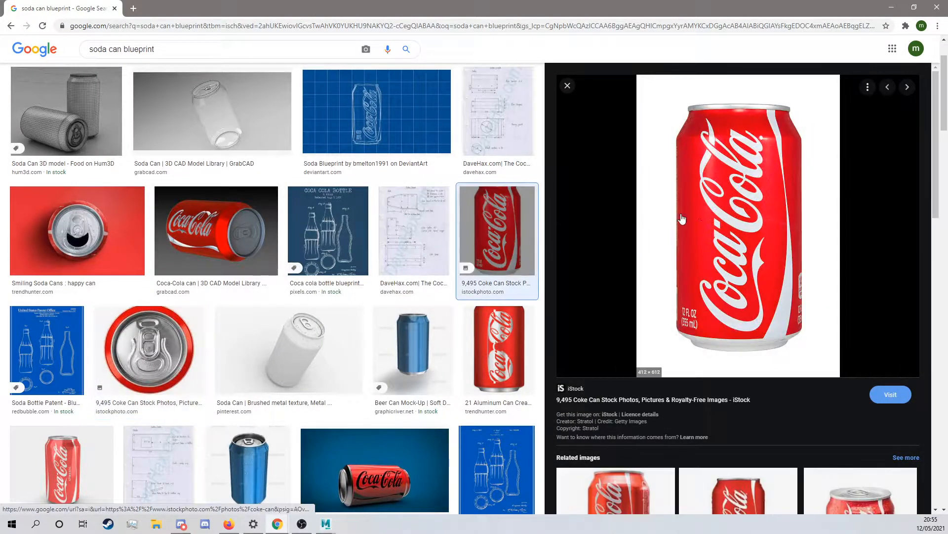
{"action": "scroll", "coordinate": [668, 222], "scroll_direction": "down", "scroll_amount": 3}
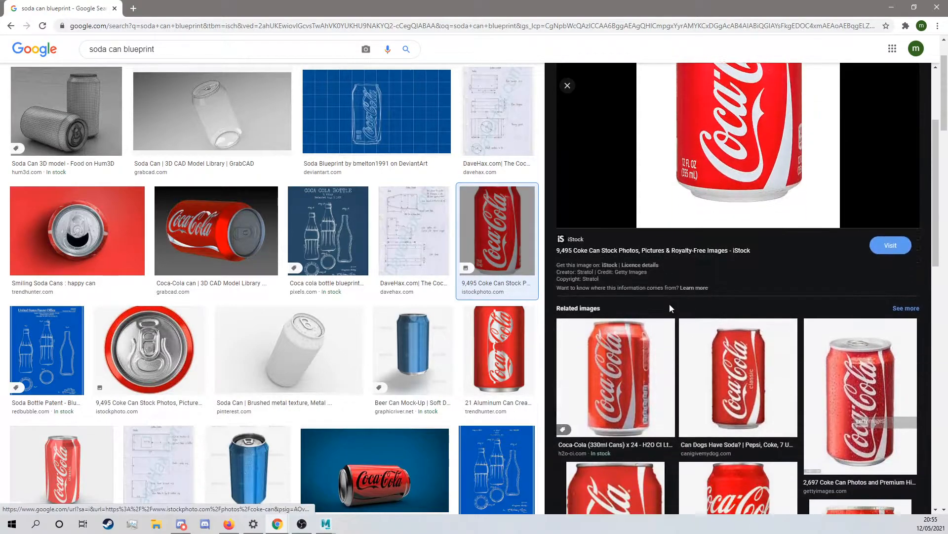
{"action": "scroll", "coordinate": [671, 309], "scroll_direction": "down", "scroll_amount": 1}
{"action": "scroll", "coordinate": [650, 304], "scroll_direction": "up", "scroll_amount": 4}
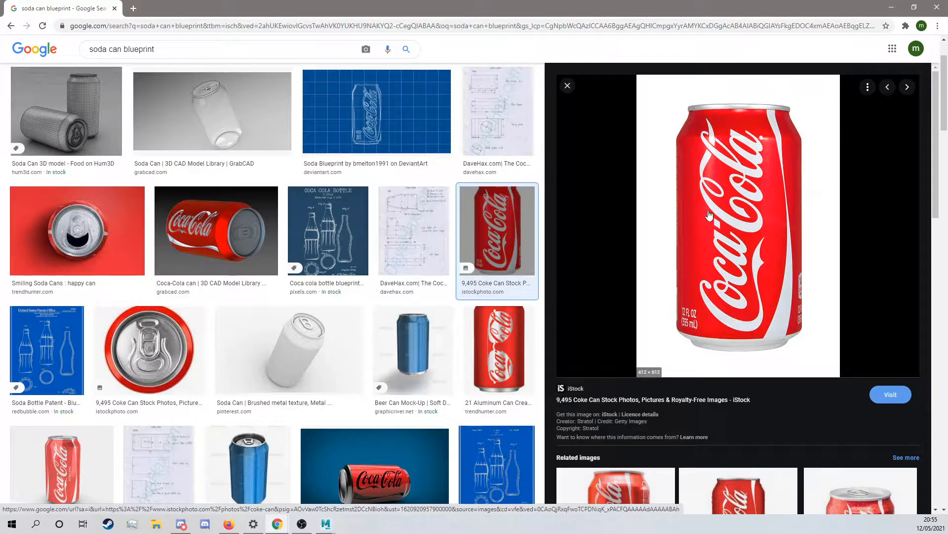
{"action": "key", "text": "Right"}
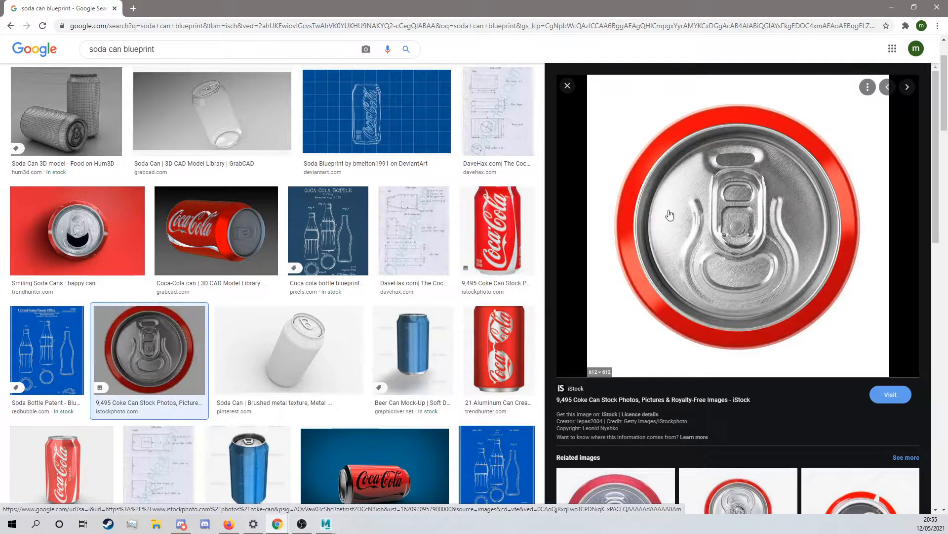
- Save the iStock side-view photo of the Coca-Cola can as CanSideView.jpg
{"action": "left_click", "coordinate": [533, 266]}
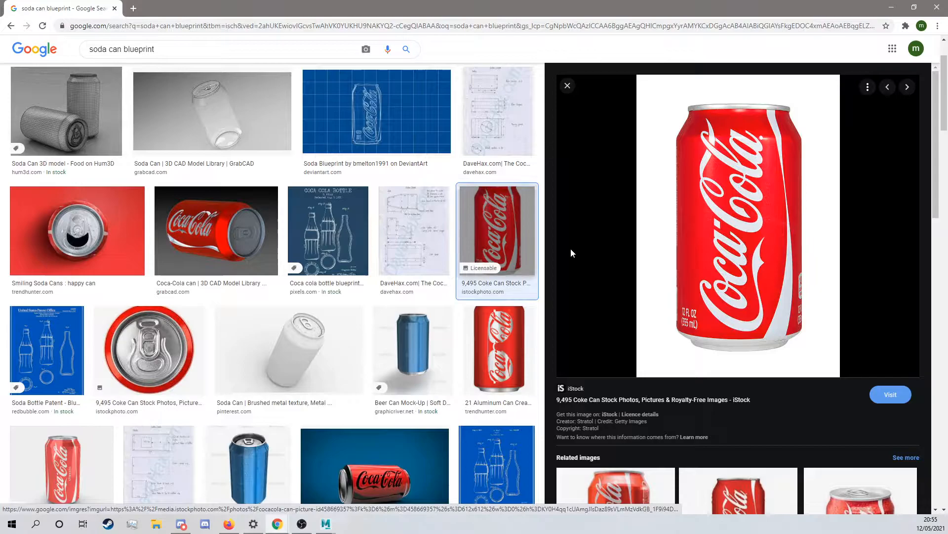
{"action": "scroll", "coordinate": [532, 266], "scroll_direction": "up", "scroll_amount": 2}
{"action": "left_click", "coordinate": [138, 56]}
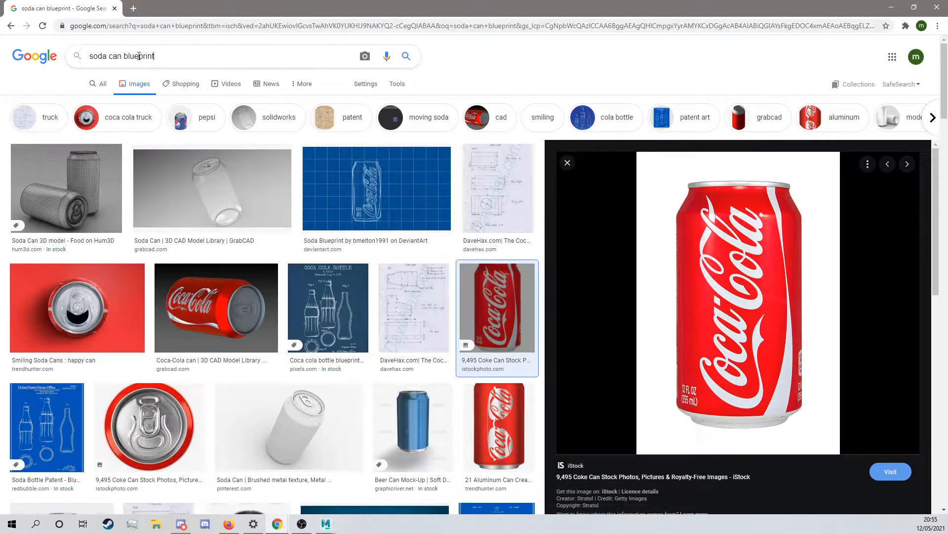
{"action": "left_click_drag", "start_coordinate": [138, 56], "coordinate": [74, 55]}
{"action": "left_click", "coordinate": [556, 78]}
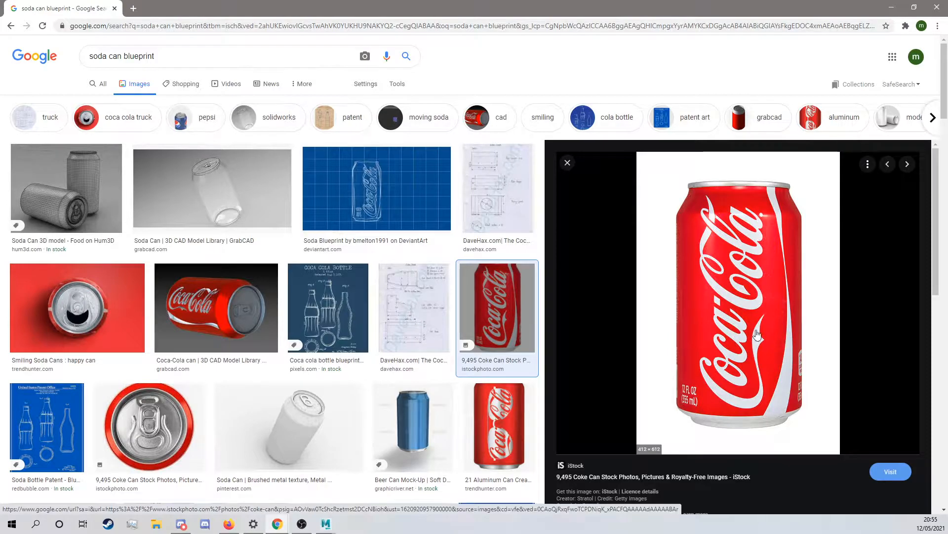
{"action": "right_click", "coordinate": [705, 329]}
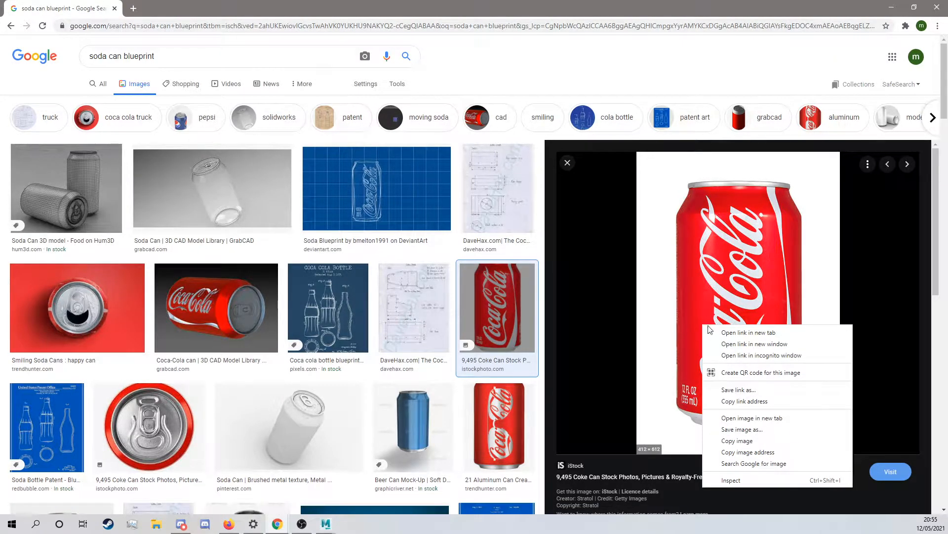
{"action": "left_click", "coordinate": [748, 441]}
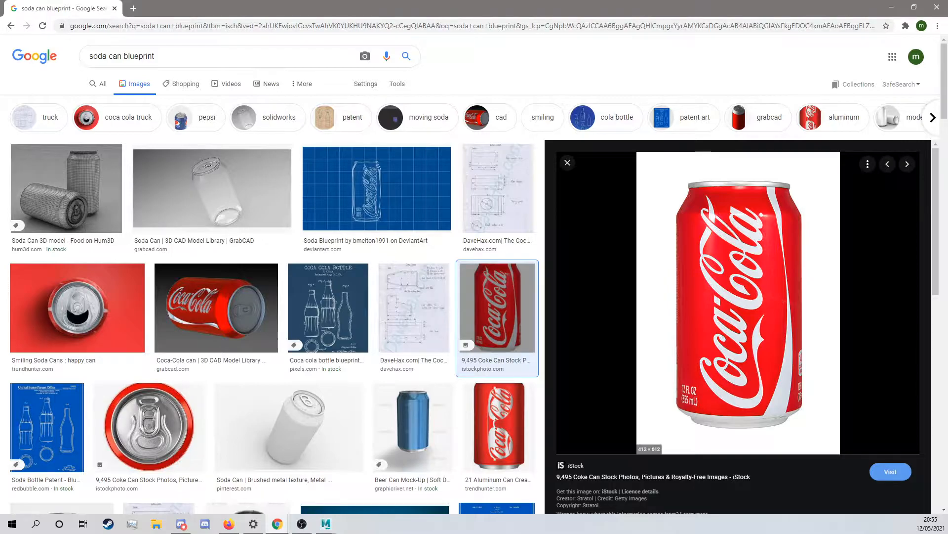
- Save the iStock top-view photo of the red-rimmed can as CanTopView.jpg
{"action": "left_click", "coordinate": [123, 443]}
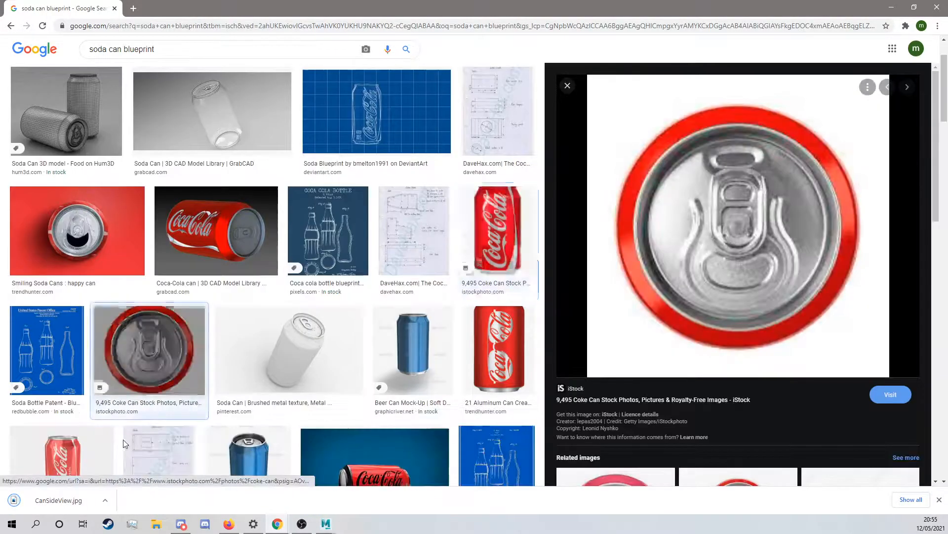
{"action": "right_click", "coordinate": [738, 209]}
{"action": "left_click", "coordinate": [774, 314]}
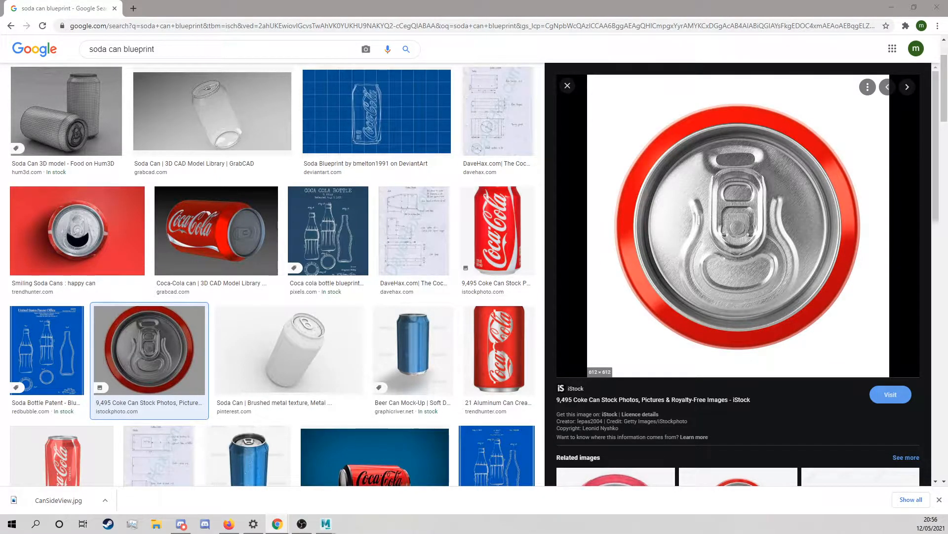
{"action": "key", "text": "Return"}
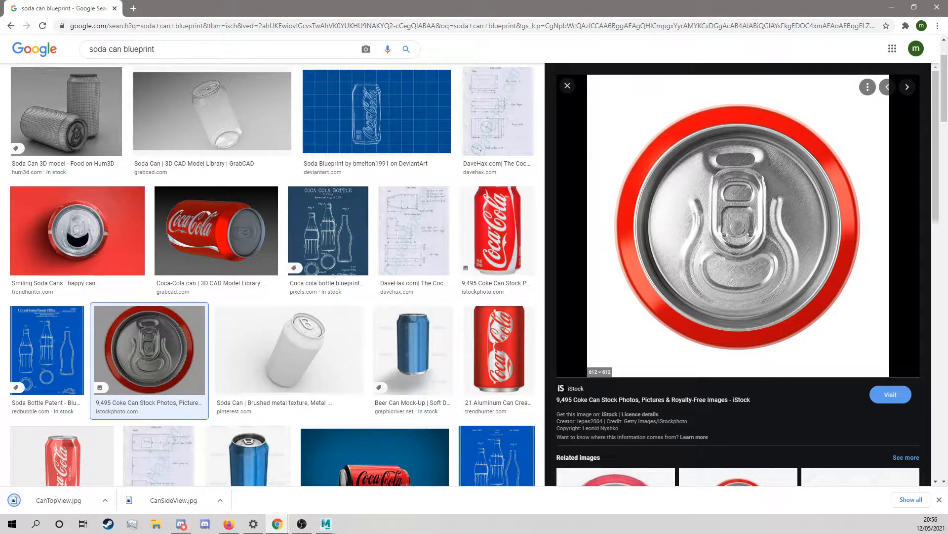
- Switch back to Maya and review the available workspaces, keeping Maya Classic
{"action": "key", "text": "alt+Tab"}
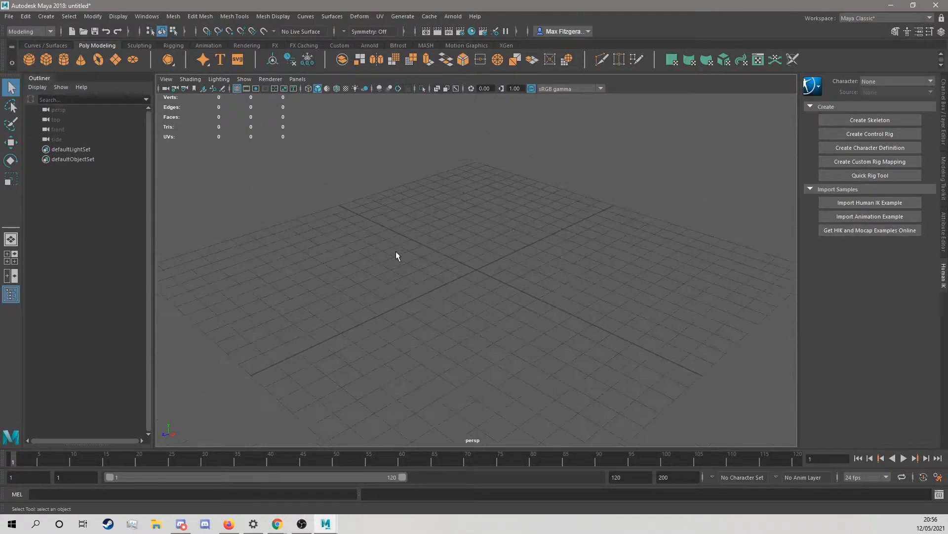
{"action": "left_click_drag", "start_coordinate": [449, 257], "coordinate": [489, 267], "text": "alt"}
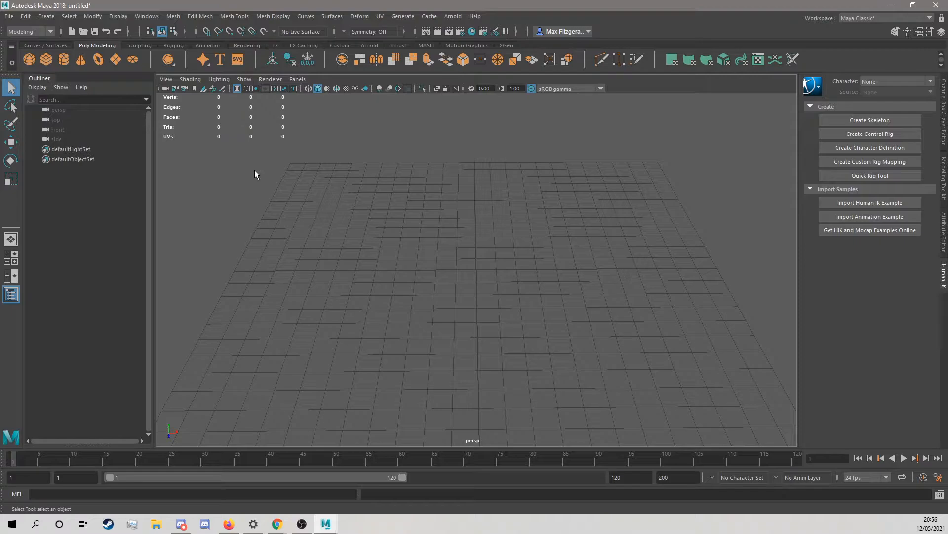
{"action": "left_click", "coordinate": [860, 21]}
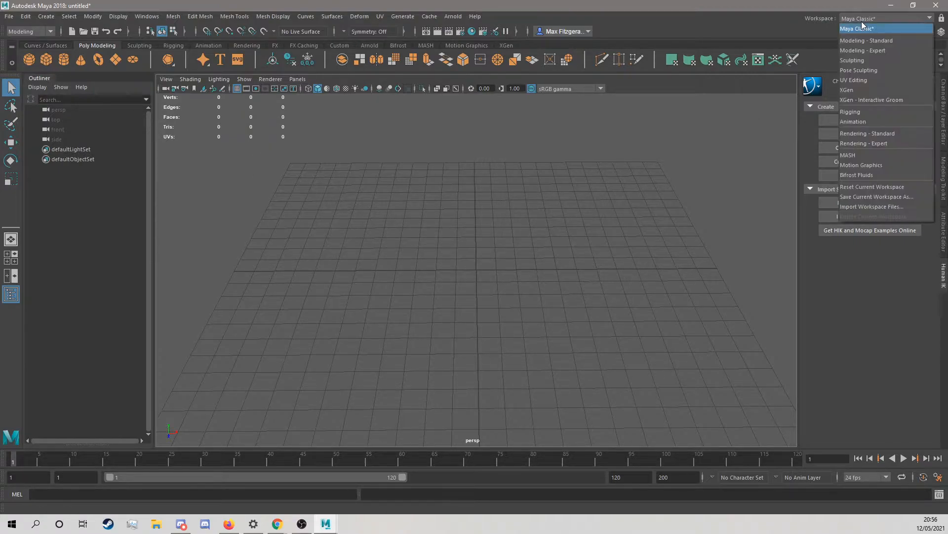
{"action": "left_click", "coordinate": [859, 20]}
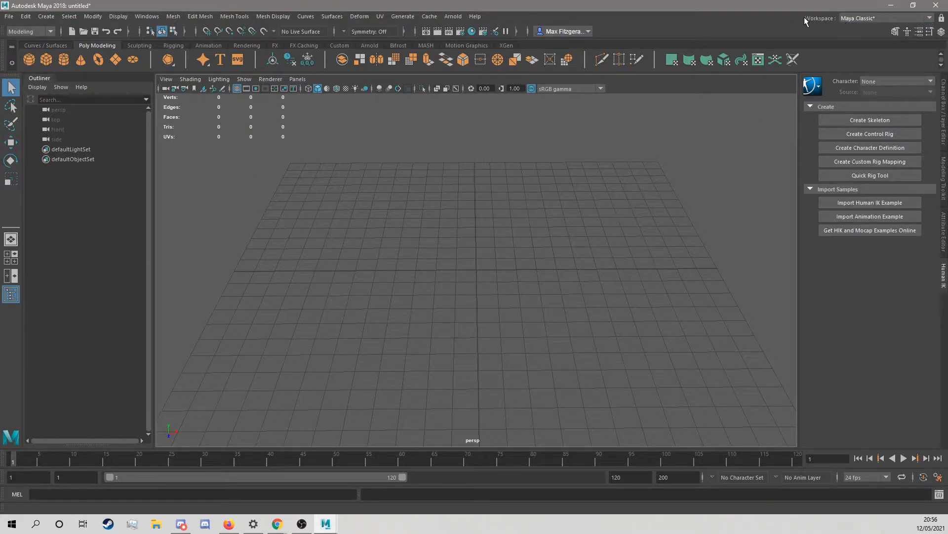
{"action": "left_click", "coordinate": [860, 18]}
{"action": "left_click", "coordinate": [855, 18]}
{"action": "left_click", "coordinate": [864, 23]}
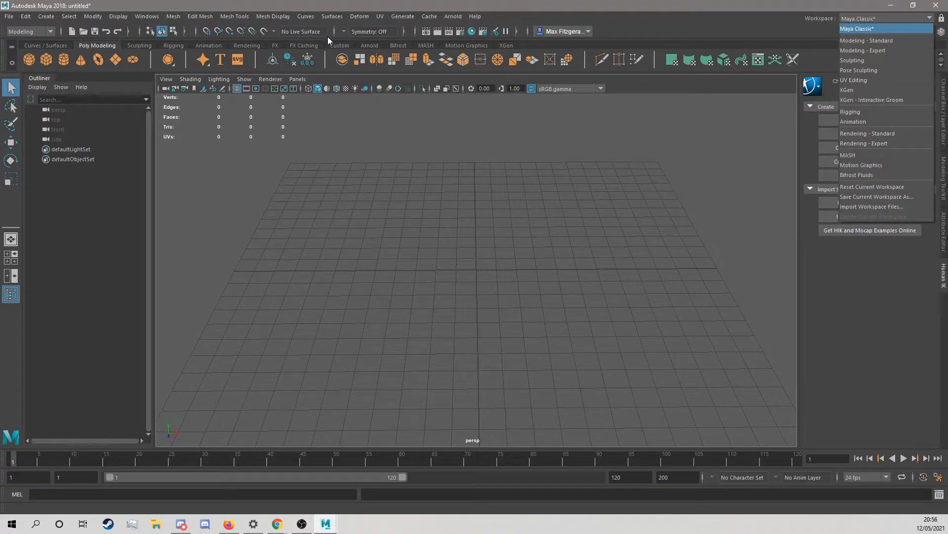
{"action": "left_click", "coordinate": [498, 127]}
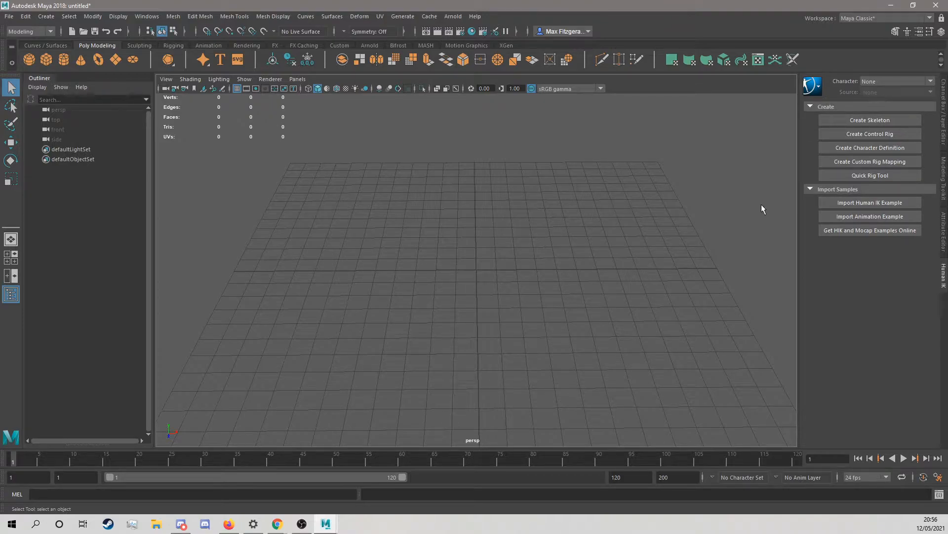
- Look through the Attribute Editor, Channel Box, Human IK and Modeling Toolkit, finishing on the Modeling Toolkit
{"action": "left_click", "coordinate": [944, 224]}
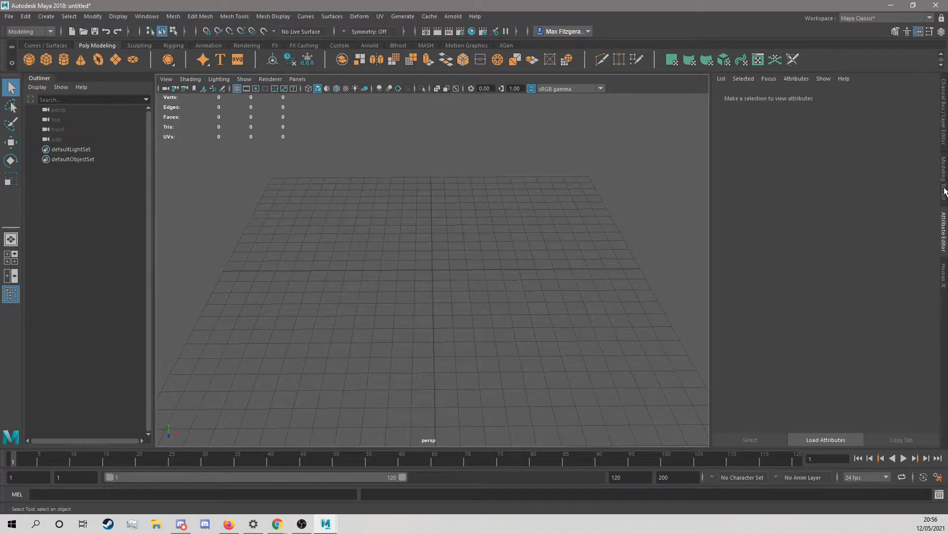
{"action": "left_click", "coordinate": [944, 190]}
{"action": "left_click", "coordinate": [945, 135]}
{"action": "left_click", "coordinate": [944, 171]}
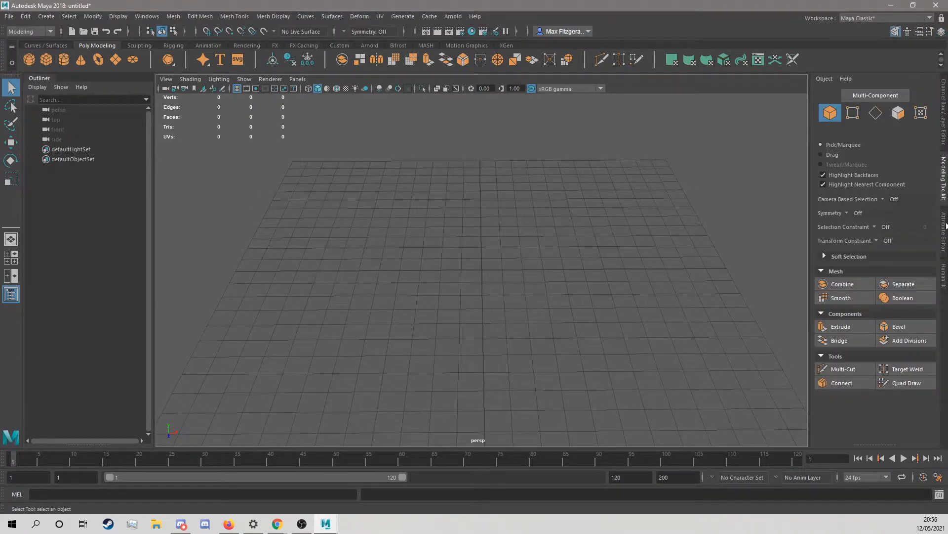
{"action": "left_click", "coordinate": [944, 226]}
{"action": "left_click", "coordinate": [944, 277]}
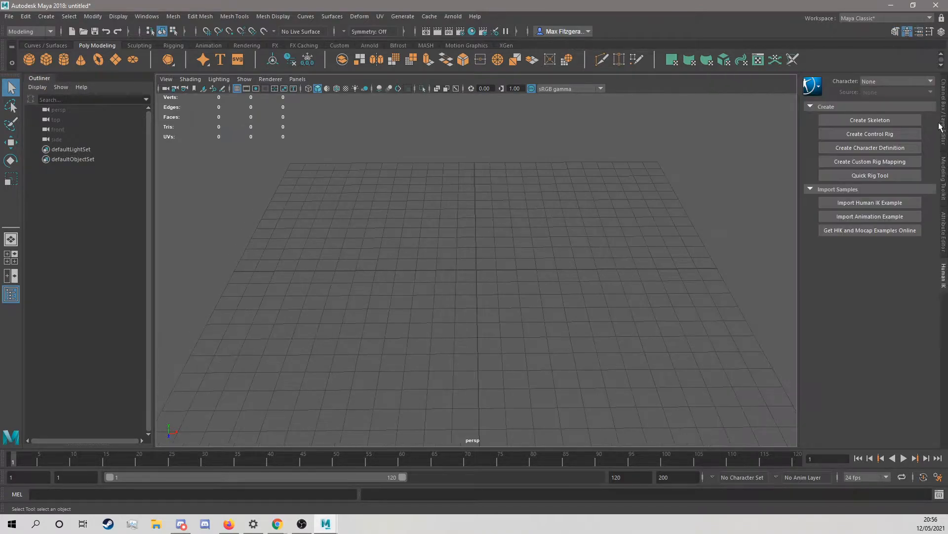
{"action": "left_click", "coordinate": [944, 93]}
{"action": "left_click", "coordinate": [944, 183]}
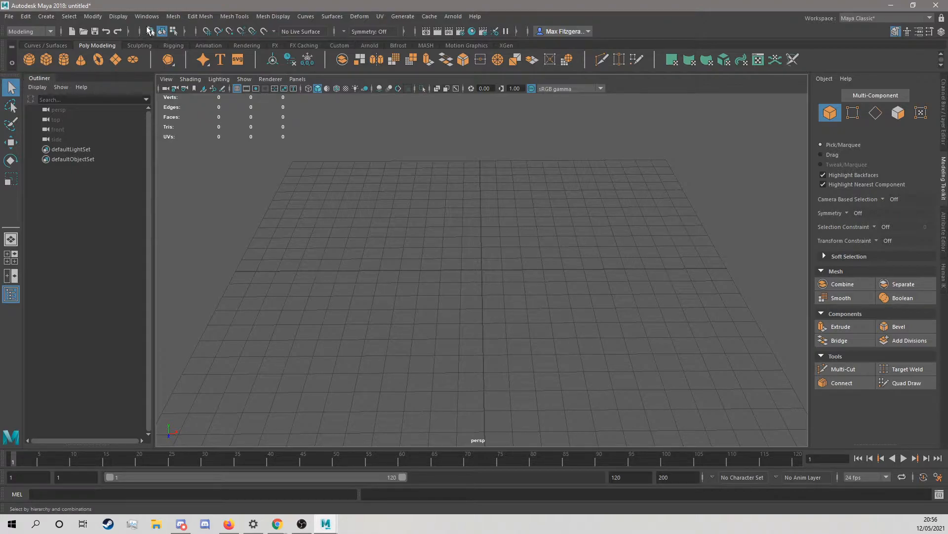
- Review the available editors and UI elements, and display the Outliner beside the perspective view
{"action": "left_click", "coordinate": [147, 20]}
{"action": "key", "text": "Escape"}
{"action": "left_click", "coordinate": [148, 20]}
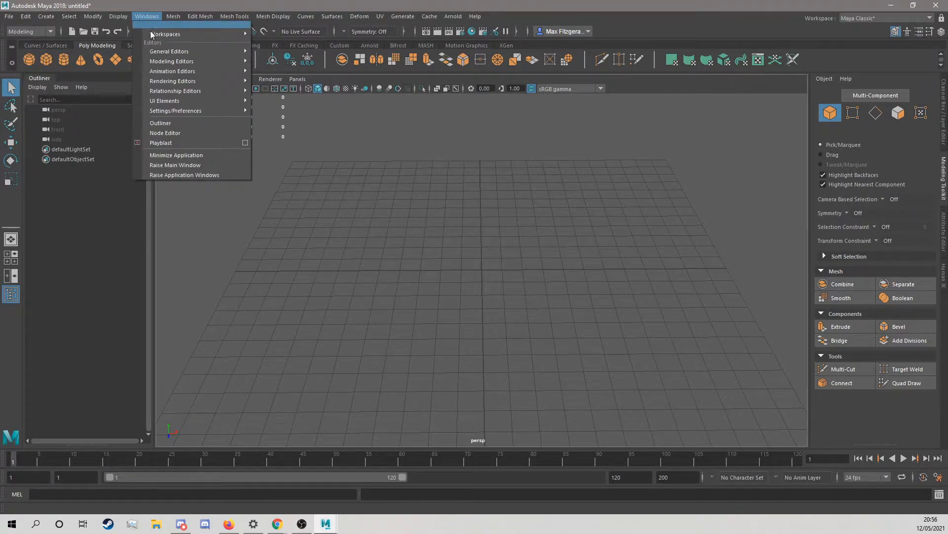
{"action": "mouse_move", "coordinate": [198, 101]}
{"action": "left_click", "coordinate": [307, 192]}
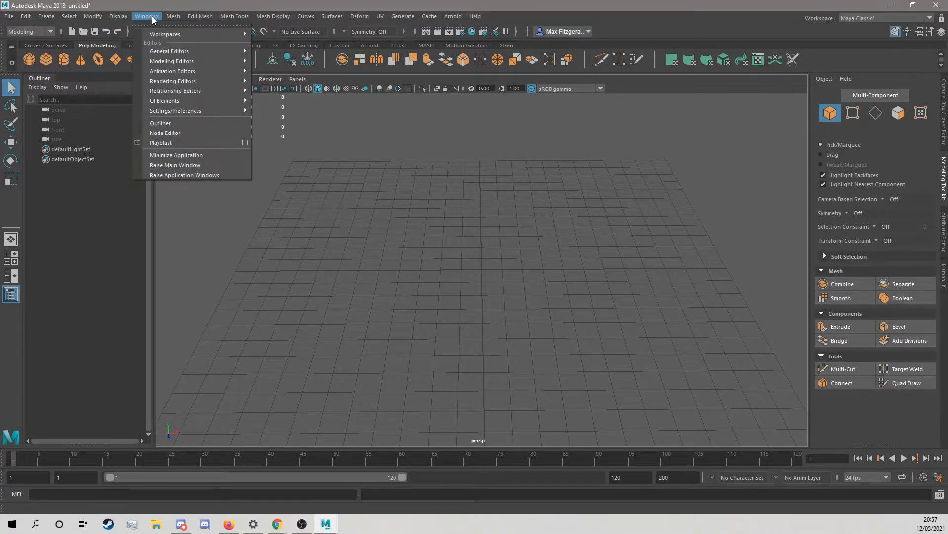
{"action": "left_click", "coordinate": [178, 125]}
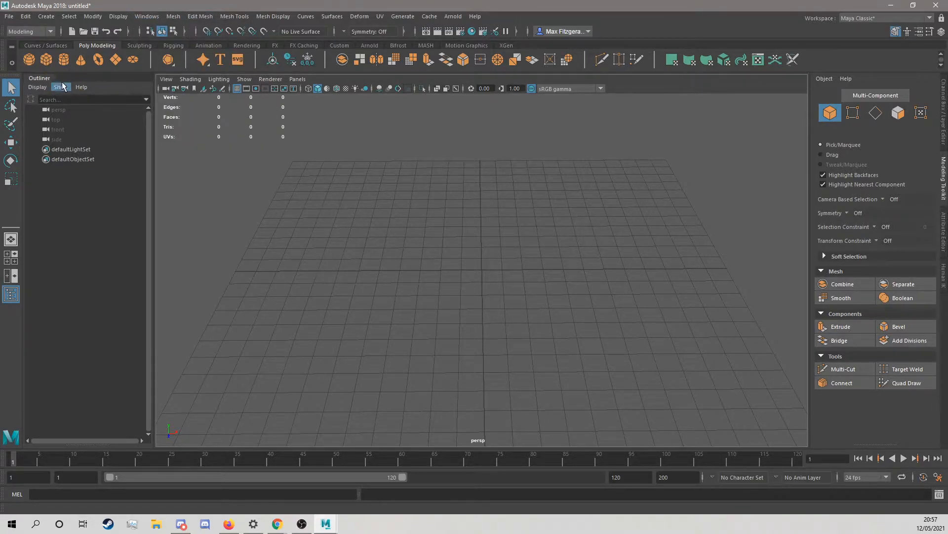
{"action": "left_click_drag", "start_coordinate": [55, 79], "coordinate": [38, 116]}
{"action": "scroll", "coordinate": [505, 280], "scroll_direction": "up", "scroll_amount": 2}
{"action": "left_click_drag", "start_coordinate": [451, 277], "coordinate": [489, 279], "text": "alt"}
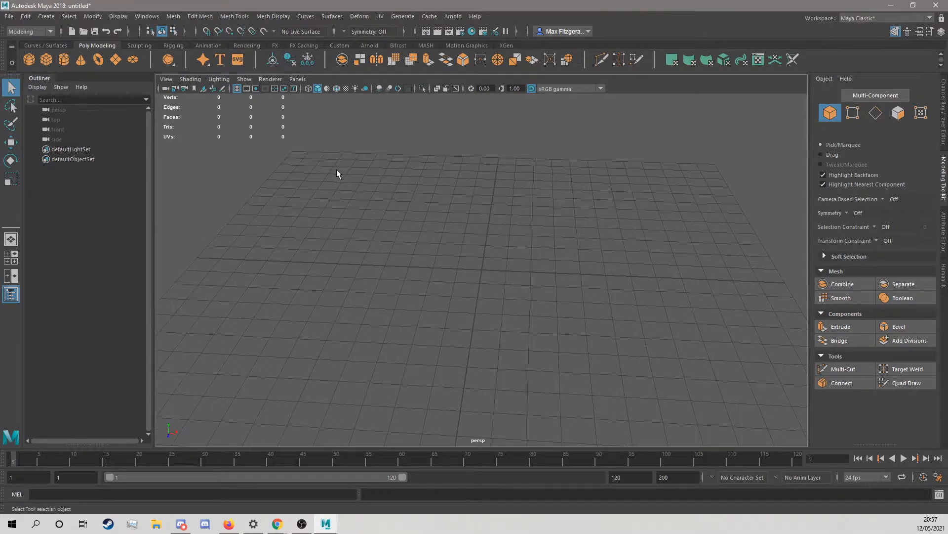
- Create a free image plane in the scene and open its shape attributes
{"action": "left_click", "coordinate": [46, 18]}
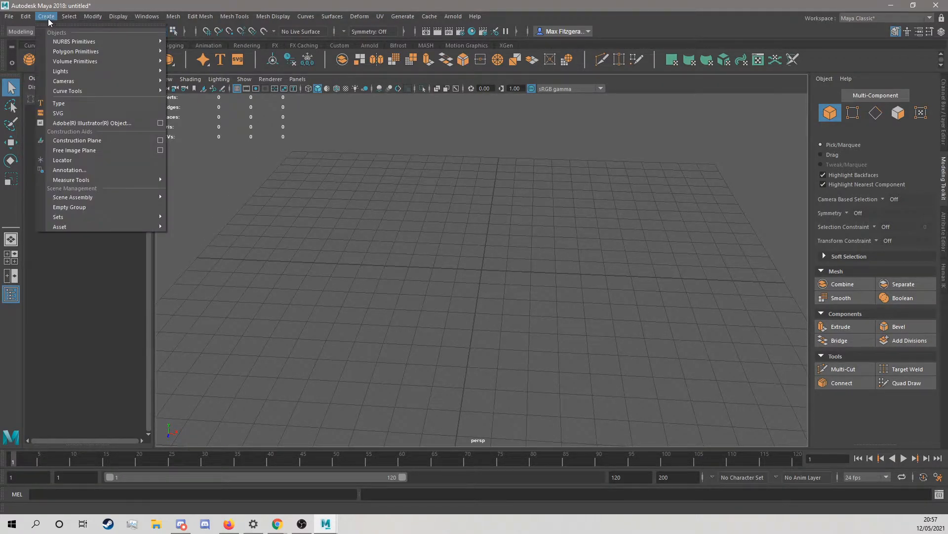
{"action": "left_click", "coordinate": [83, 151]}
{"action": "left_click_drag", "start_coordinate": [481, 250], "coordinate": [480, 273], "text": "alt"}
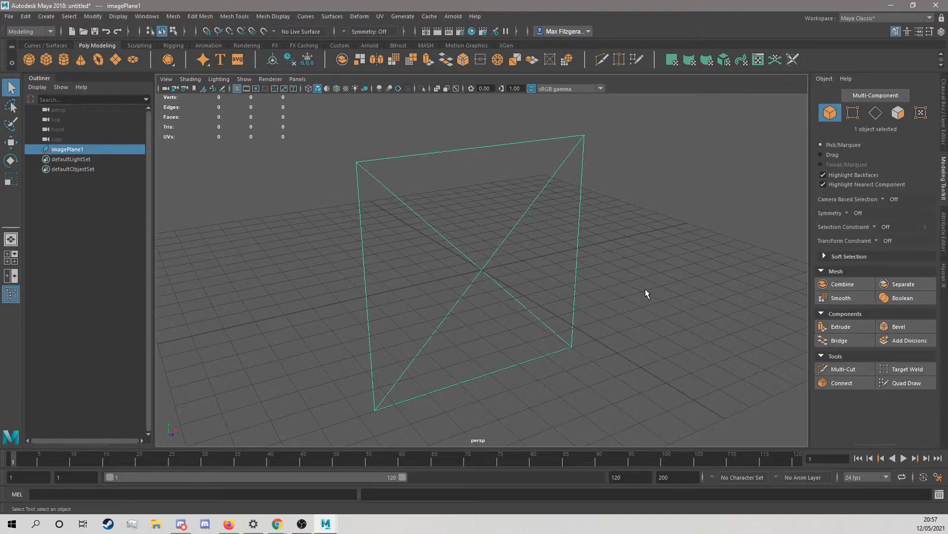
{"action": "left_click", "coordinate": [944, 247]}
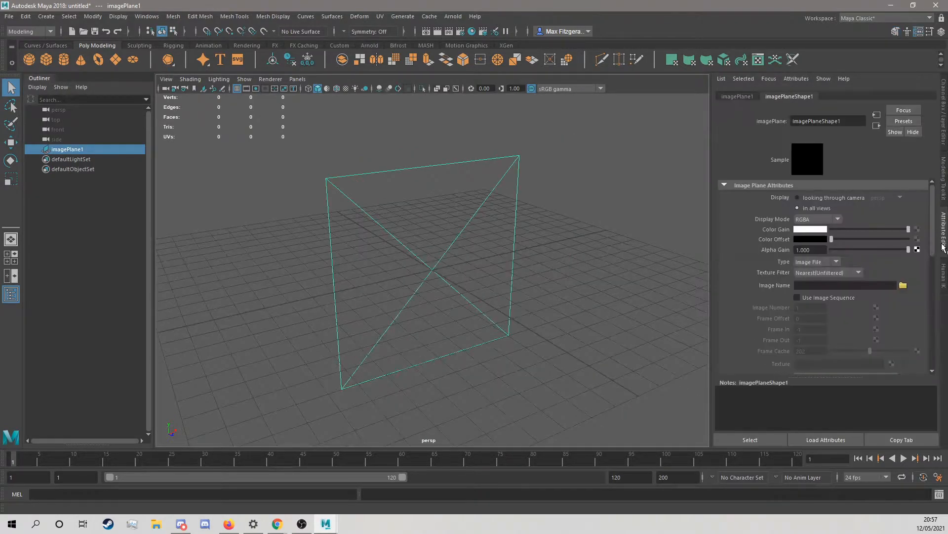
- Load CanSideView.jpg as the image of the selected free image plane
{"action": "left_click", "coordinate": [944, 119]}
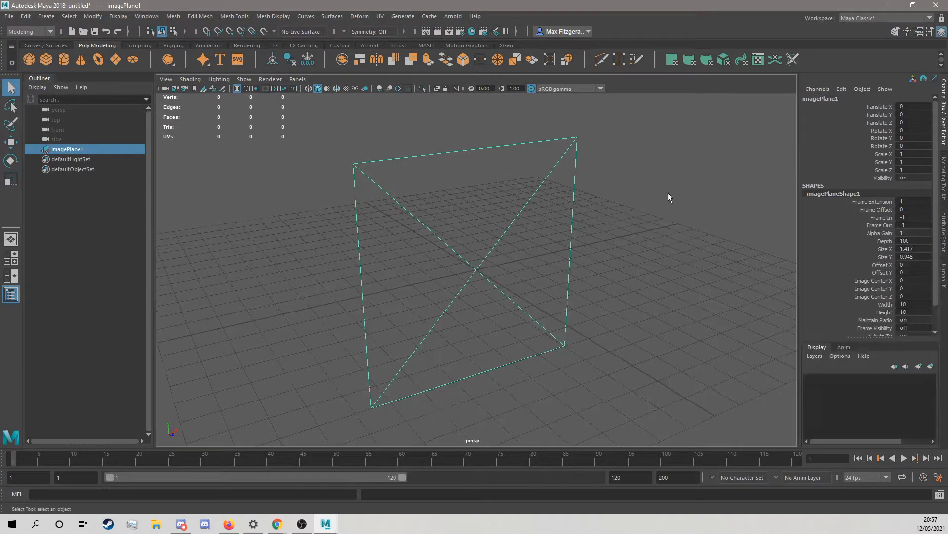
{"action": "key", "text": "ctrl+a"}
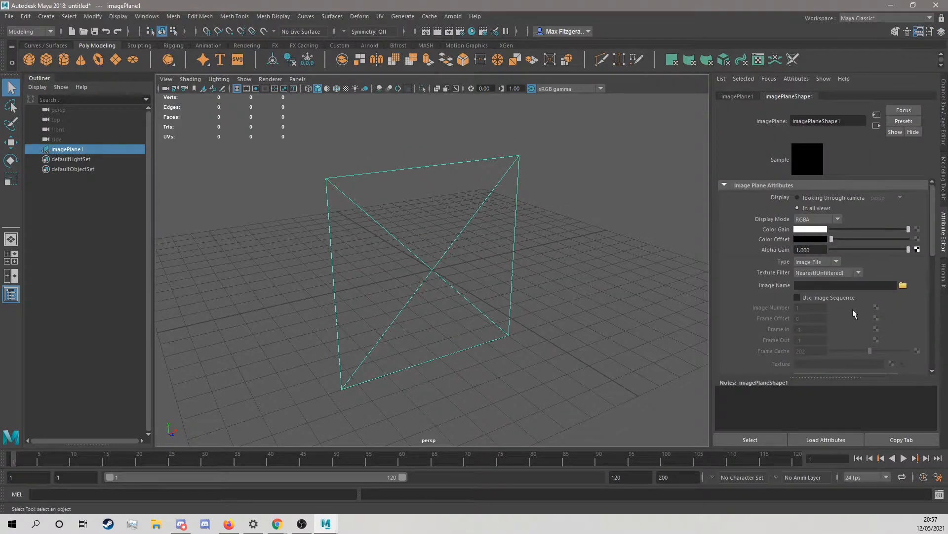
{"action": "left_click", "coordinate": [904, 290]}
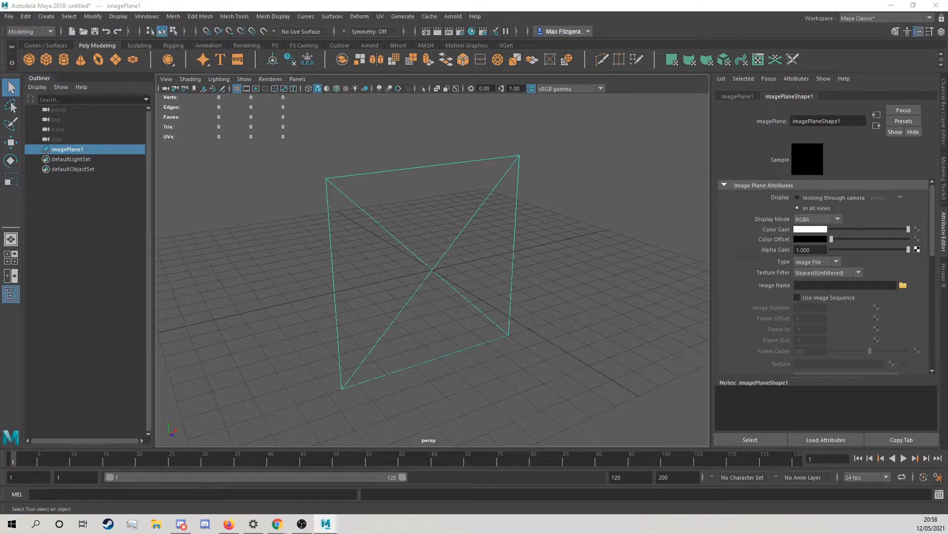
{"action": "left_click_drag", "start_coordinate": [490, 283], "coordinate": [465, 269], "text": "alt"}
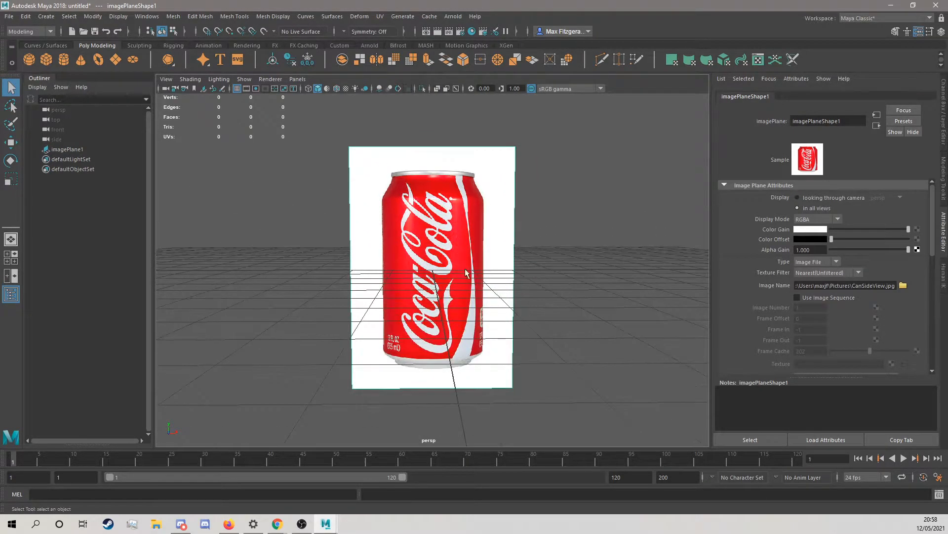
{"action": "left_click_drag", "start_coordinate": [341, 265], "coordinate": [337, 275], "text": "alt"}
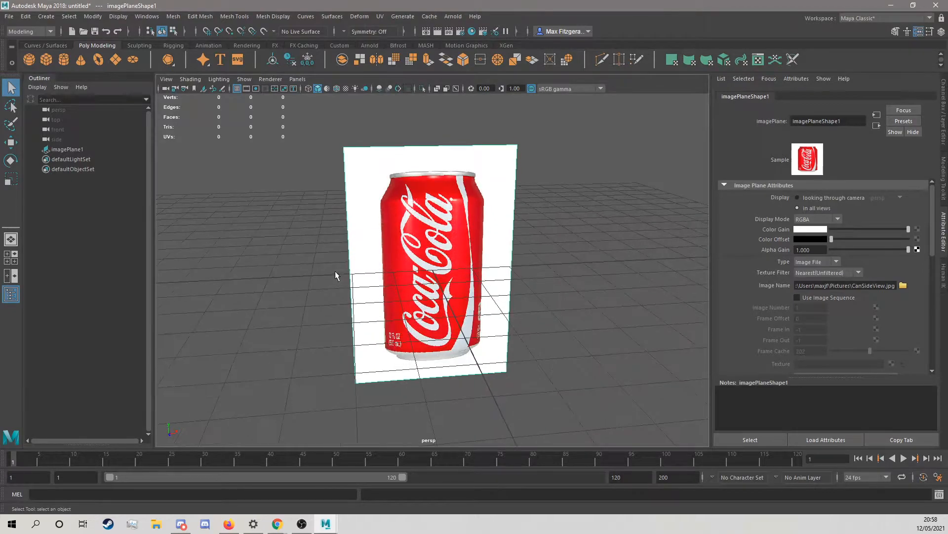
- Rename the image plane showing the side of the can to SideView
{"action": "left_click", "coordinate": [63, 149]}
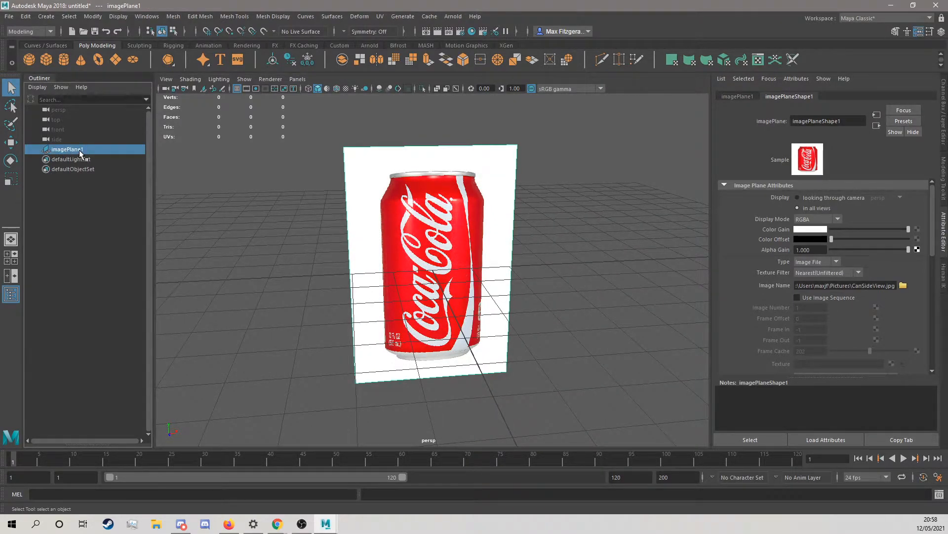
{"action": "double_click", "coordinate": [82, 149]}
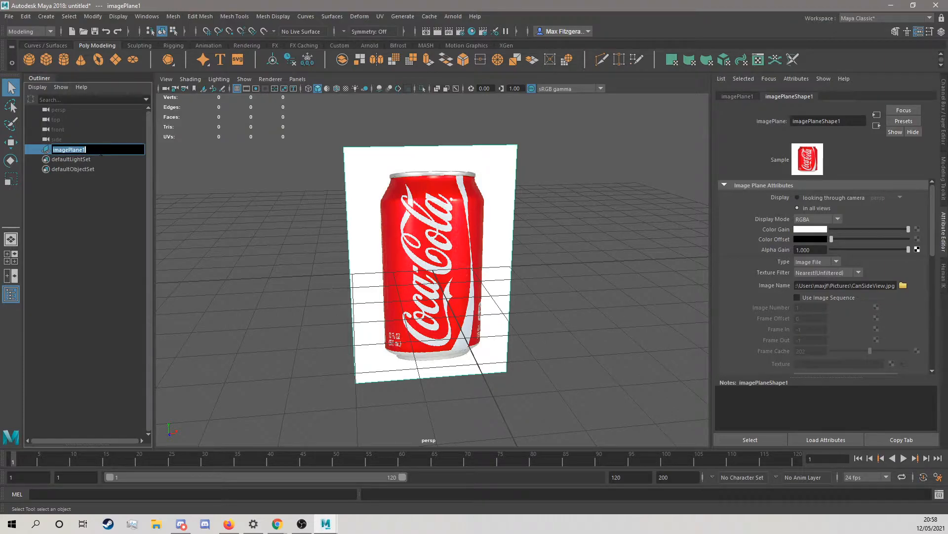
{"action": "type", "text": "SideView"}
{"action": "left_click", "coordinate": [79, 213]}
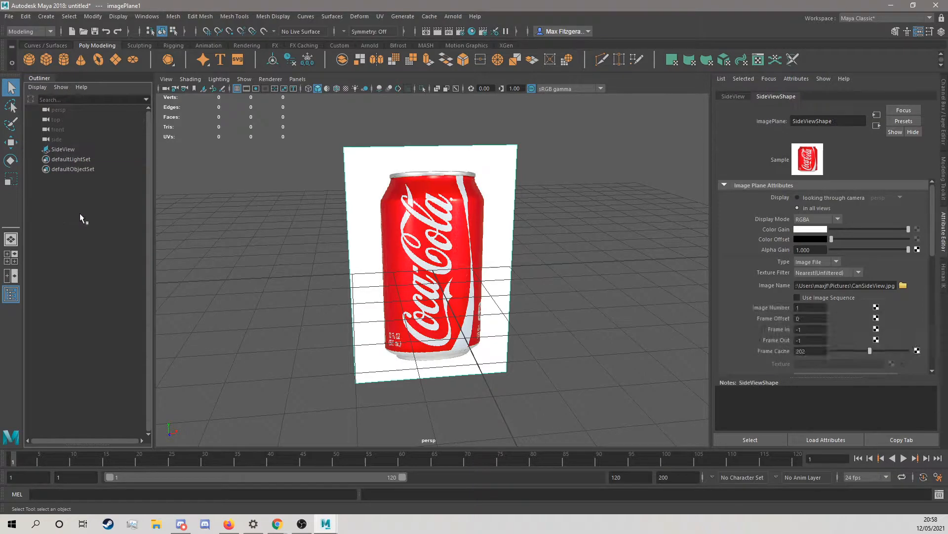
{"action": "left_click", "coordinate": [405, 251]}
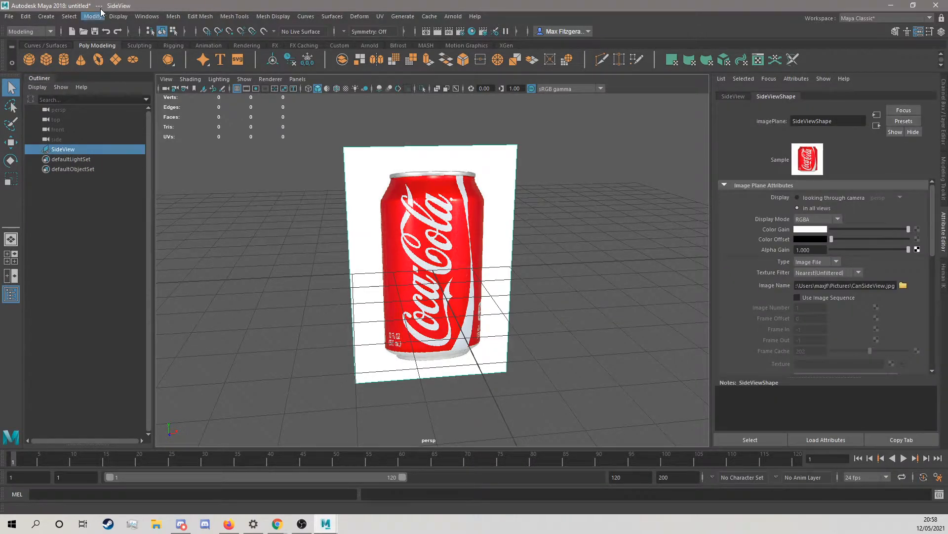
- Create a second free image plane and load CanTopView.jpg as its image
{"action": "left_click", "coordinate": [45, 17]}
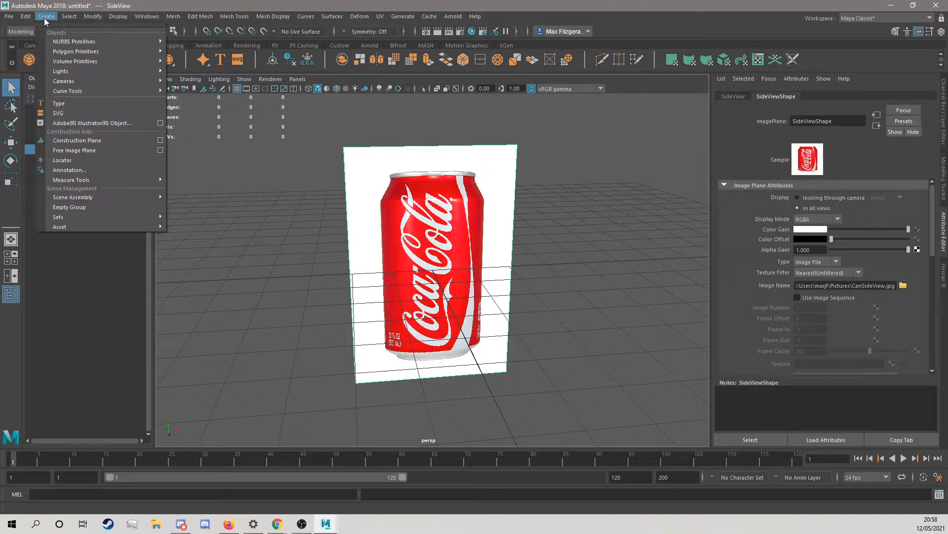
{"action": "left_click", "coordinate": [82, 150]}
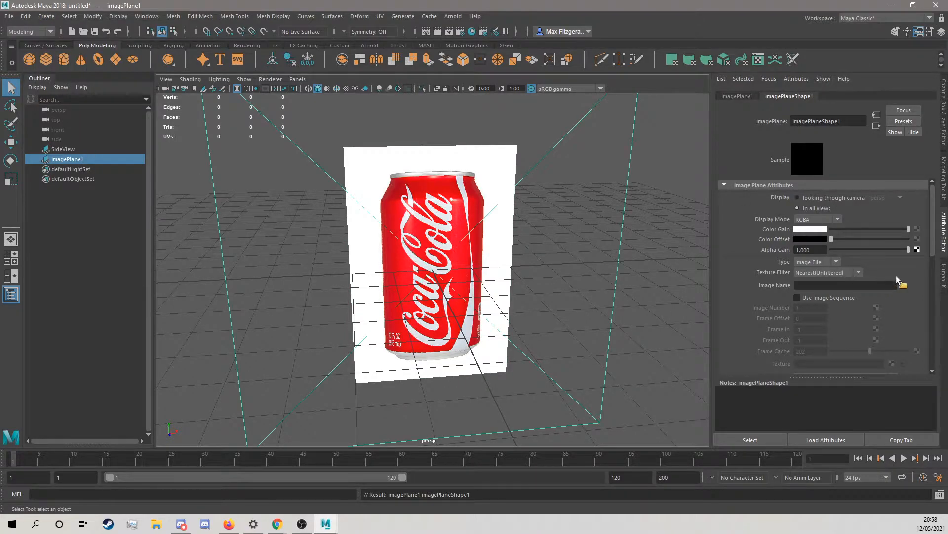
{"action": "left_click", "coordinate": [903, 286]}
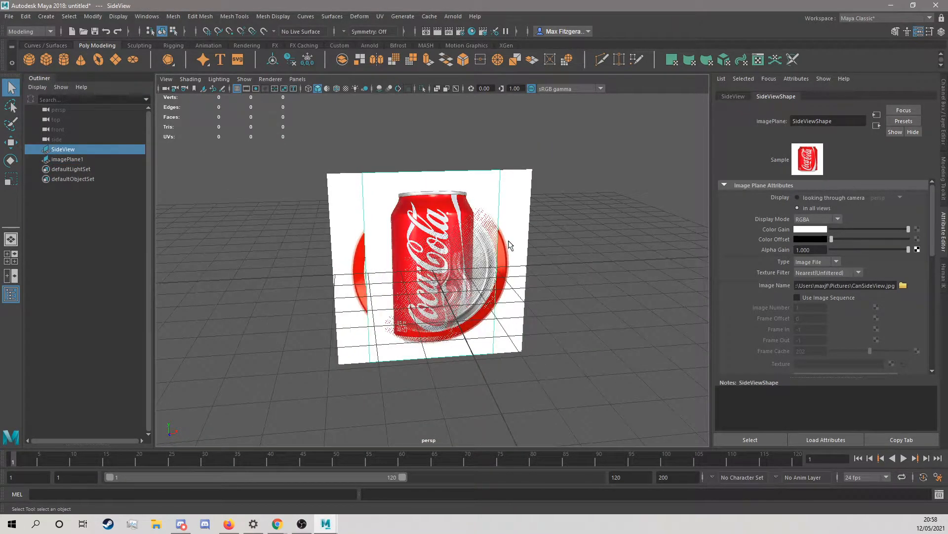
- Scale down the top-view image plane and move it forward along Z, in front of the SideView plane
{"action": "left_click", "coordinate": [508, 244]}
{"action": "scroll", "coordinate": [450, 257], "scroll_direction": "up", "scroll_amount": 3}
{"action": "scroll", "coordinate": [450, 257], "scroll_direction": "down", "scroll_amount": 5}
{"action": "key", "text": "w"}
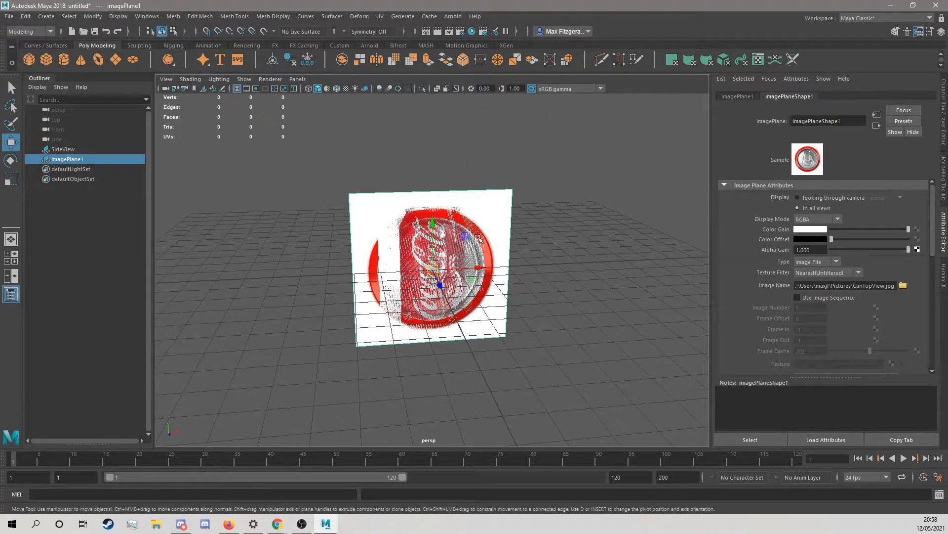
{"action": "scroll", "coordinate": [448, 256], "scroll_direction": "up", "scroll_amount": 4}
{"action": "left_click_drag", "start_coordinate": [410, 251], "coordinate": [424, 262], "text": "alt"}
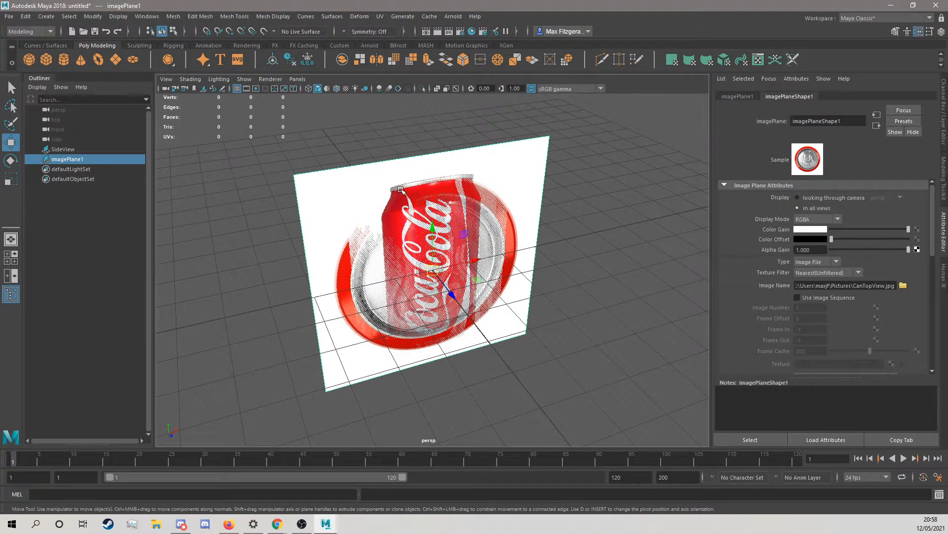
{"action": "left_click_drag", "start_coordinate": [475, 278], "coordinate": [458, 296], "text": "alt"}
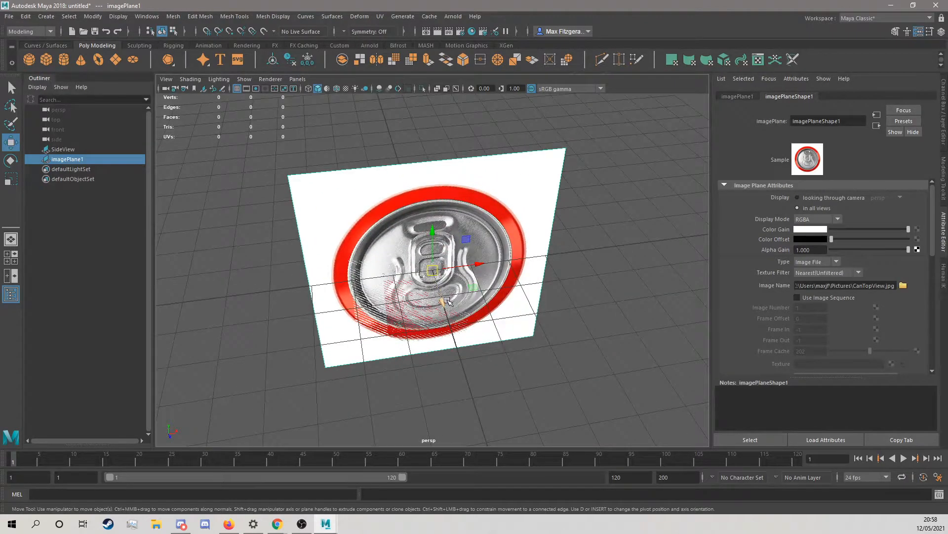
{"action": "mouse_move", "coordinate": [447, 300]}
{"action": "left_mouse_down"}
{"action": "mouse_move", "coordinate": [437, 282]}
{"action": "mouse_move", "coordinate": [426, 289]}
{"action": "mouse_move", "coordinate": [456, 298]}
{"action": "left_mouse_up"}
{"action": "scroll", "coordinate": [437, 273], "scroll_direction": "up", "scroll_amount": 4}
{"action": "scroll", "coordinate": [426, 288], "scroll_direction": "down", "scroll_amount": 3}
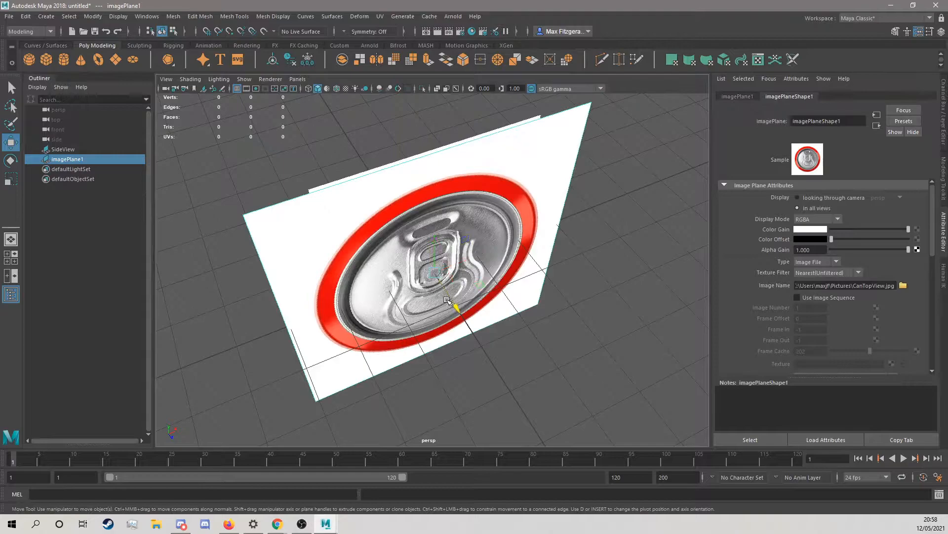
{"action": "key", "text": "r"}
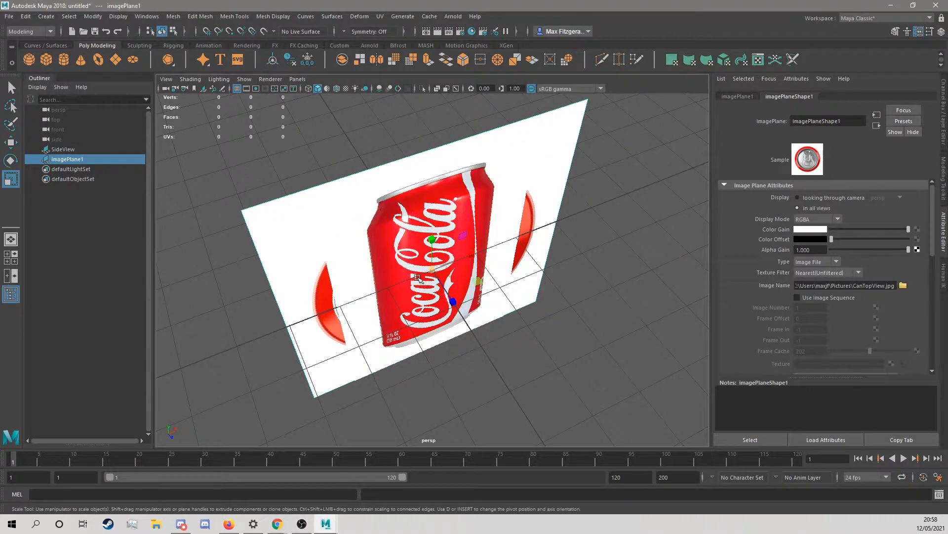
{"action": "left_click_drag", "start_coordinate": [430, 269], "coordinate": [502, 333]}
{"action": "key", "text": "w"}
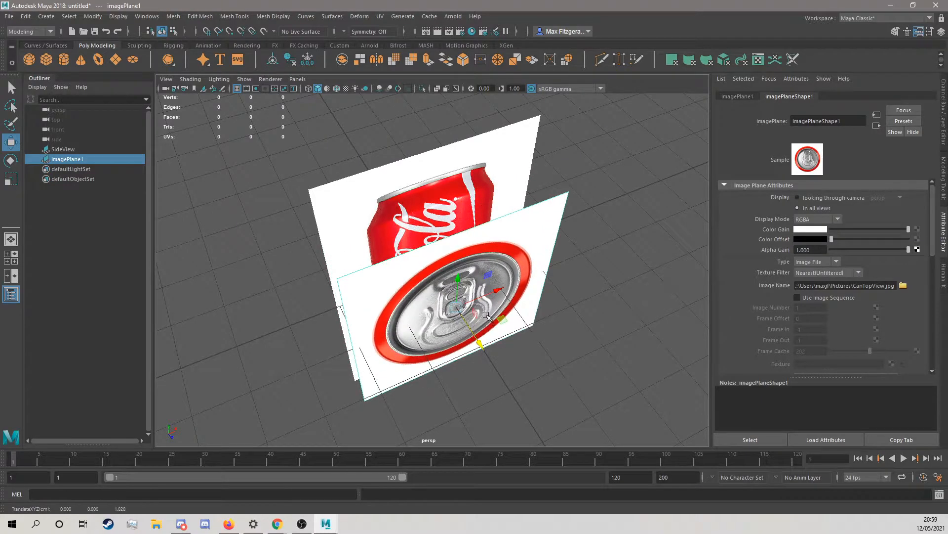
- Rotate the top-view image plane so it lies flat, perpendicular to the SideView plane
{"action": "key", "text": "e"}
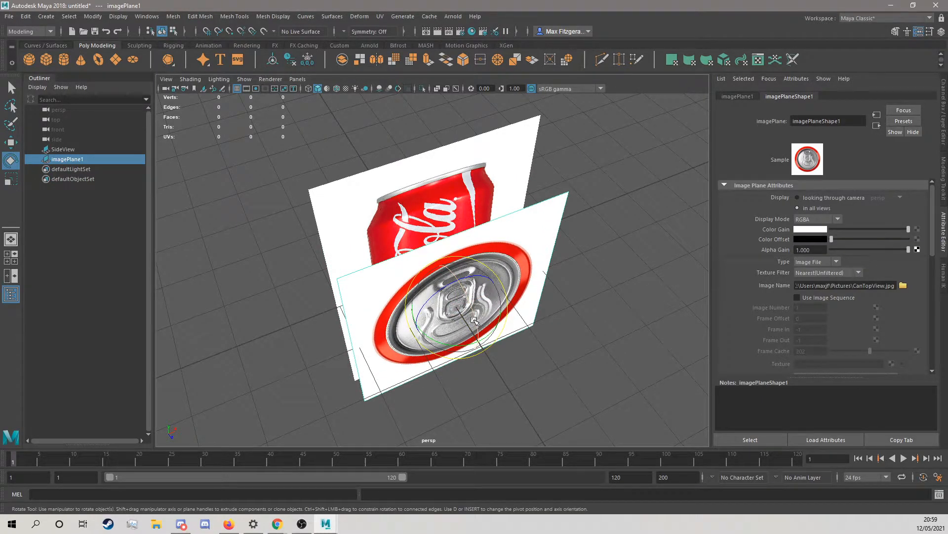
{"action": "left_click_drag", "start_coordinate": [488, 316], "coordinate": [519, 324], "text": "alt"}
{"action": "scroll", "coordinate": [533, 324], "scroll_direction": "up", "scroll_amount": 4}
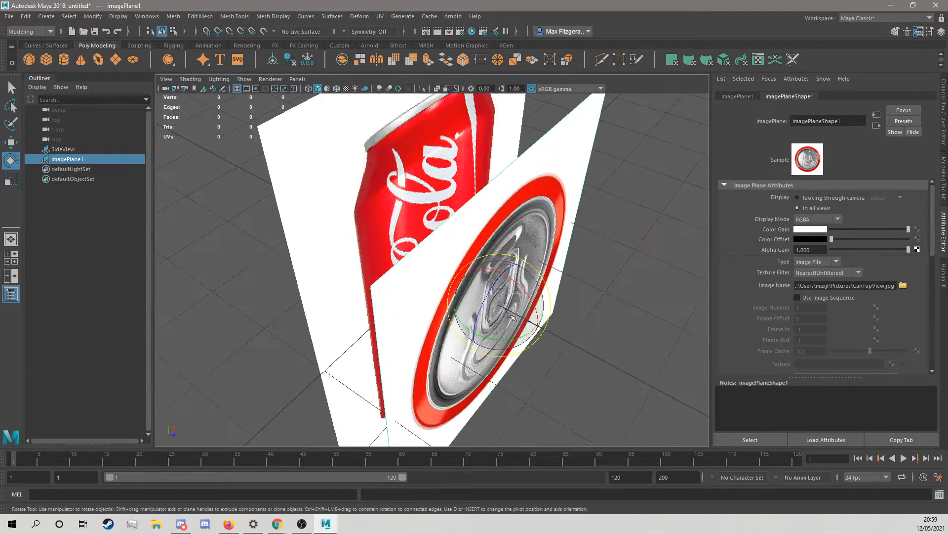
{"action": "middle_click_drag", "start_coordinate": [536, 326], "coordinate": [489, 306], "text": "alt"}
{"action": "scroll", "coordinate": [488, 305], "scroll_direction": "up", "scroll_amount": 4}
{"action": "left_click_drag", "start_coordinate": [488, 305], "coordinate": [454, 289], "text": "alt"}
{"action": "scroll", "coordinate": [437, 247], "scroll_direction": "down", "scroll_amount": 4}
{"action": "middle_click_drag", "start_coordinate": [454, 289], "coordinate": [466, 294], "text": "alt"}
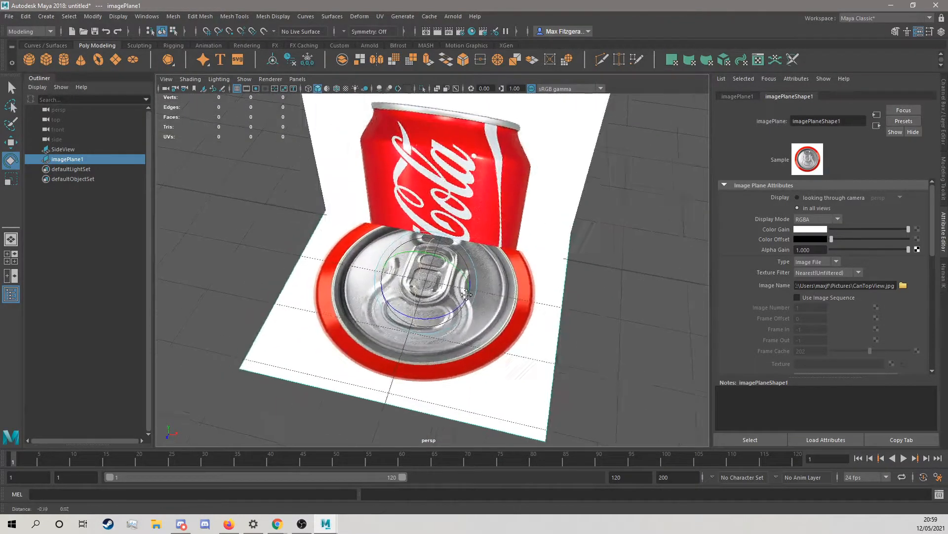
{"action": "left_click_drag", "start_coordinate": [466, 295], "coordinate": [409, 245], "text": "alt"}
- Scale and align the top-view plane until its can matches the width of the side-view can, and lower it below the SideView plane
{"action": "key", "text": "w"}
{"action": "key", "text": "r"}
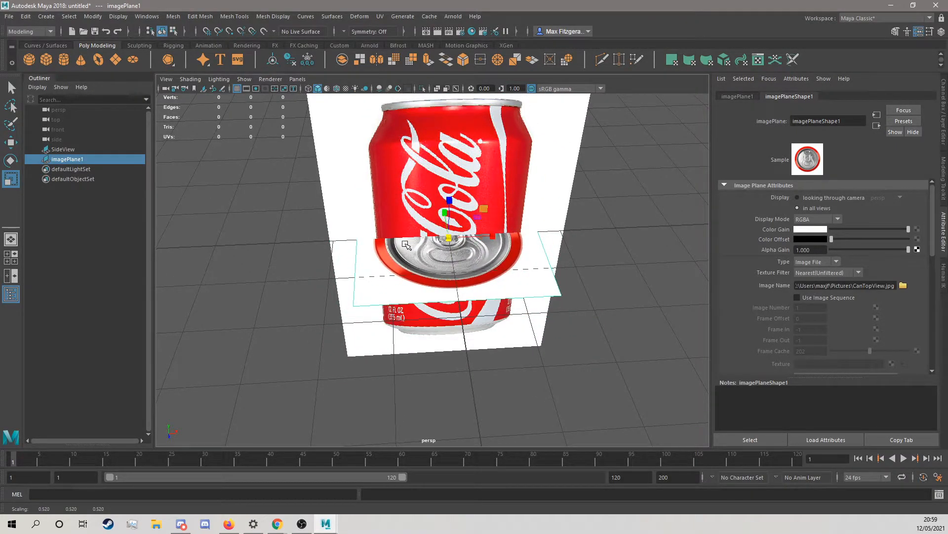
{"action": "scroll", "coordinate": [406, 245], "scroll_direction": "up", "scroll_amount": 5}
{"action": "key", "text": "w"}
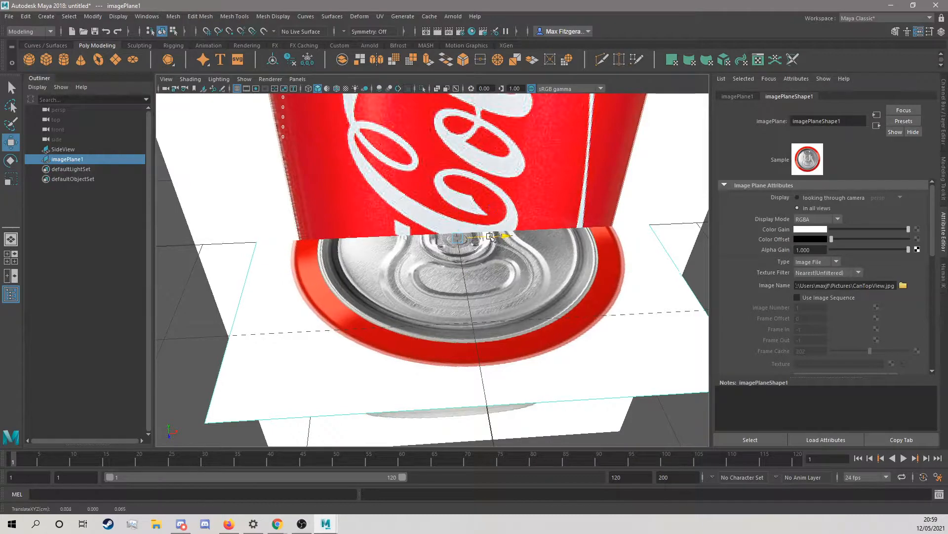
{"action": "key", "text": "r"}
{"action": "left_click_drag", "start_coordinate": [465, 239], "coordinate": [459, 238]}
{"action": "key", "text": "w"}
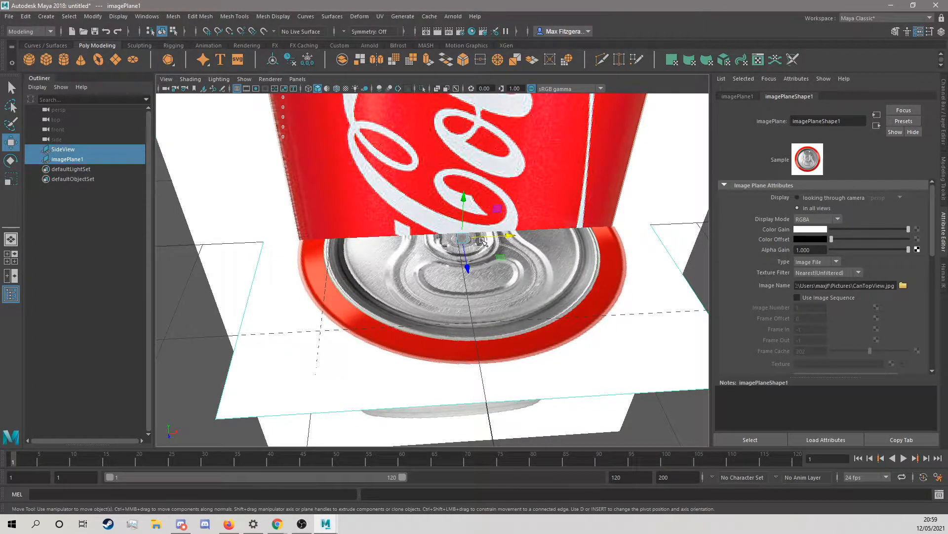
{"action": "left_click_drag", "start_coordinate": [484, 240], "coordinate": [444, 254]}
{"action": "key", "text": "r"}
{"action": "key", "text": "w"}
{"action": "scroll", "coordinate": [516, 252], "scroll_direction": "down", "scroll_amount": 5}
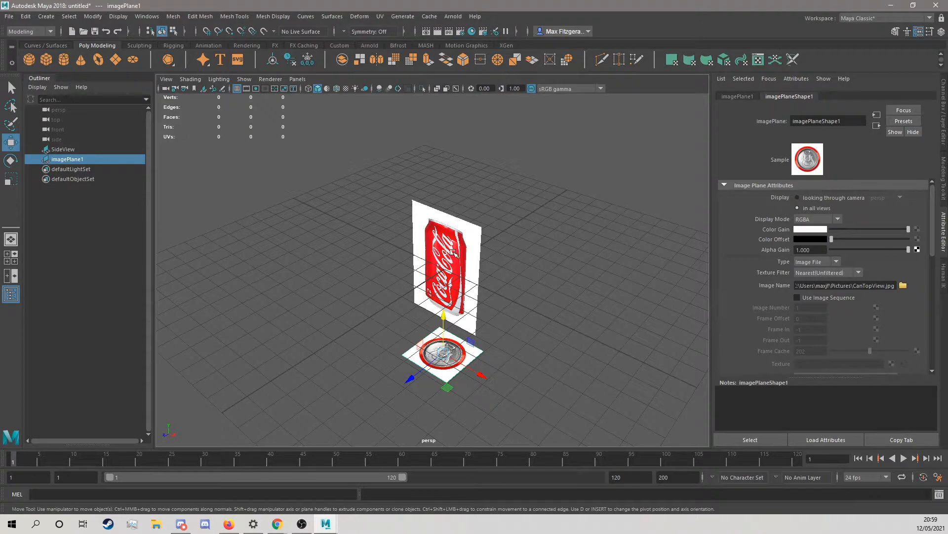
- Move the SideView image plane backward along Z, behind the origin
{"action": "left_click", "coordinate": [451, 252]}
{"action": "left_click_drag", "start_coordinate": [451, 253], "coordinate": [476, 202], "text": "alt"}
{"action": "left_click_drag", "start_coordinate": [469, 244], "coordinate": [475, 218], "text": "alt"}
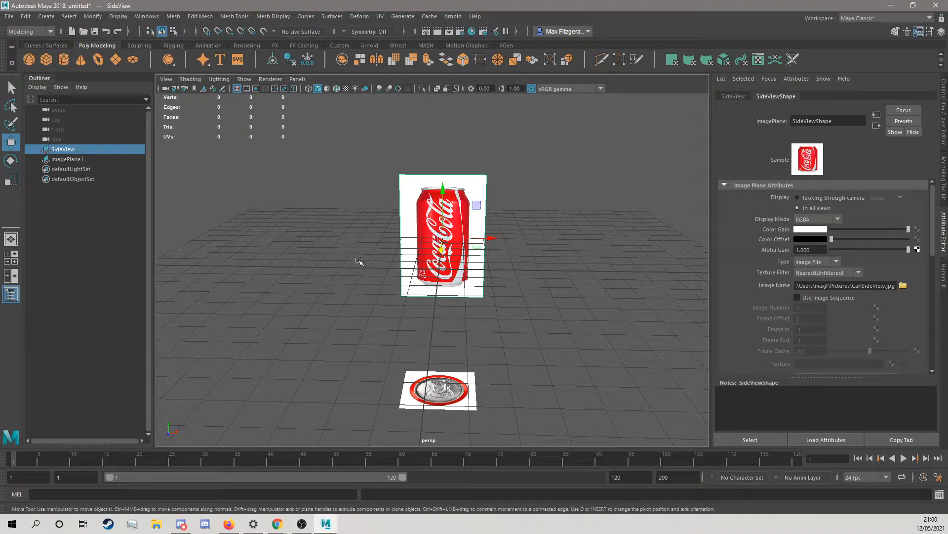
- Switch to the four-view layout and frame the can references in the top, front and perspective views
{"action": "key", "text": "space"}
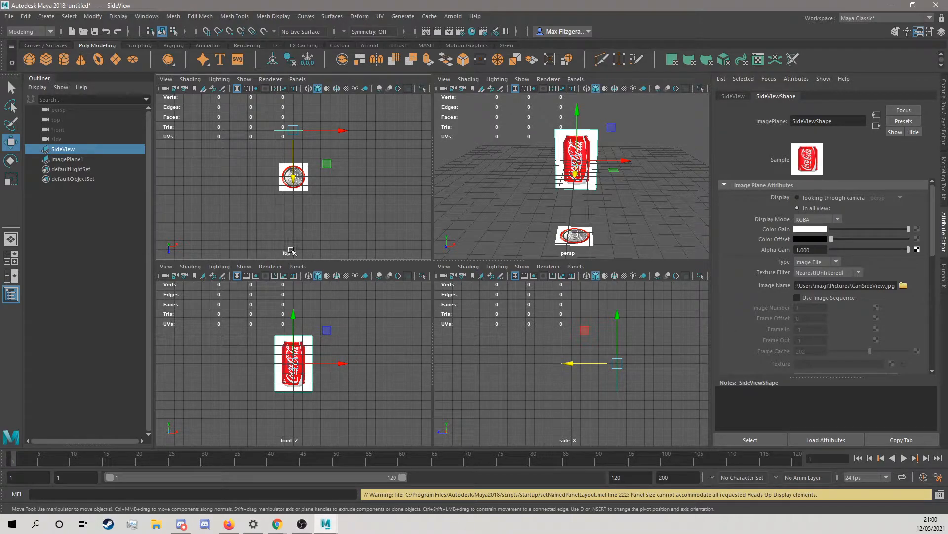
{"action": "scroll", "coordinate": [299, 202], "scroll_direction": "up", "scroll_amount": 5}
{"action": "scroll", "coordinate": [568, 380], "scroll_direction": "up", "scroll_amount": 3}
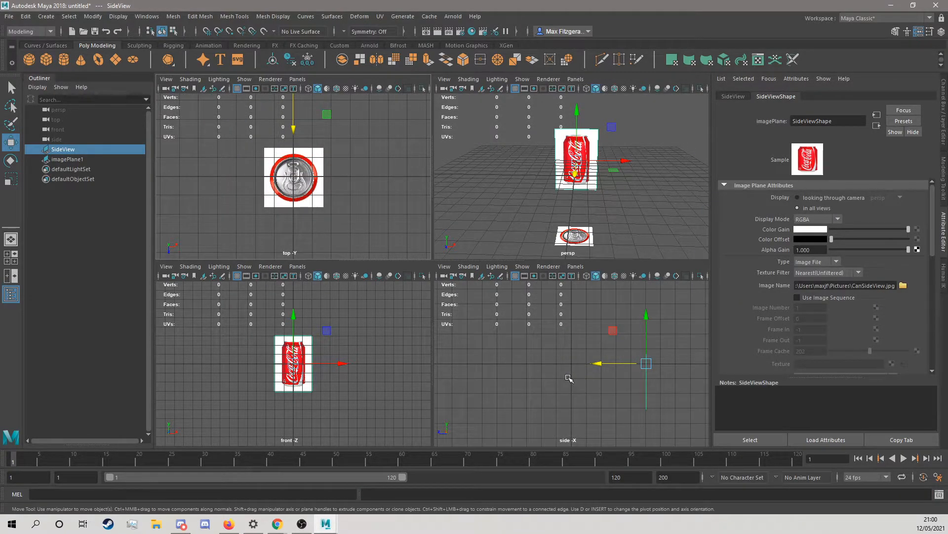
{"action": "scroll", "coordinate": [375, 383], "scroll_direction": "up", "scroll_amount": 4}
{"action": "scroll", "coordinate": [346, 382], "scroll_direction": "down", "scroll_amount": 2}
{"action": "scroll", "coordinate": [331, 380], "scroll_direction": "up", "scroll_amount": 3}
{"action": "scroll", "coordinate": [324, 380], "scroll_direction": "down", "scroll_amount": 2}
{"action": "left_click_drag", "start_coordinate": [581, 182], "coordinate": [532, 214], "text": "alt"}
{"action": "middle_click_drag", "start_coordinate": [531, 213], "coordinate": [523, 190], "text": "alt"}
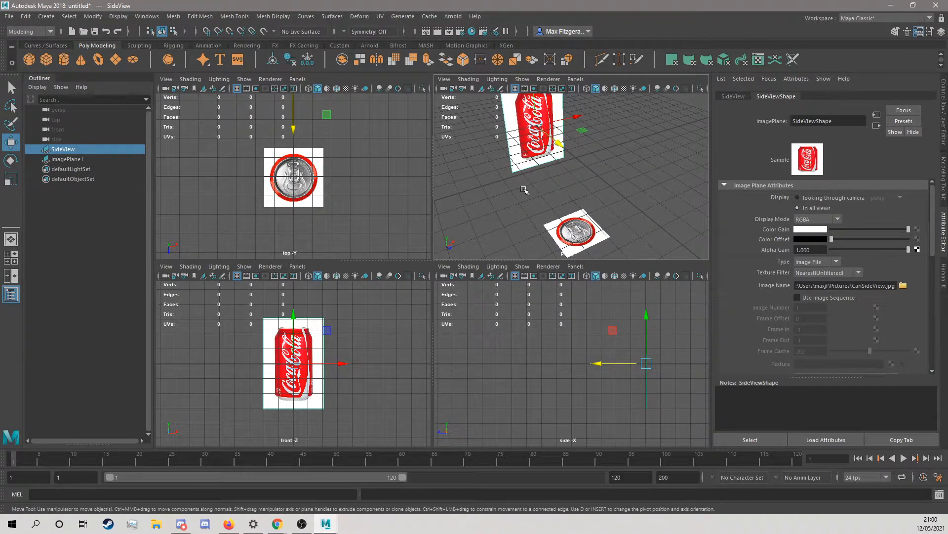
- Create a polygon cylinder at the origin and compare it with the can reference in the top view
{"action": "left_click", "coordinate": [64, 60]}
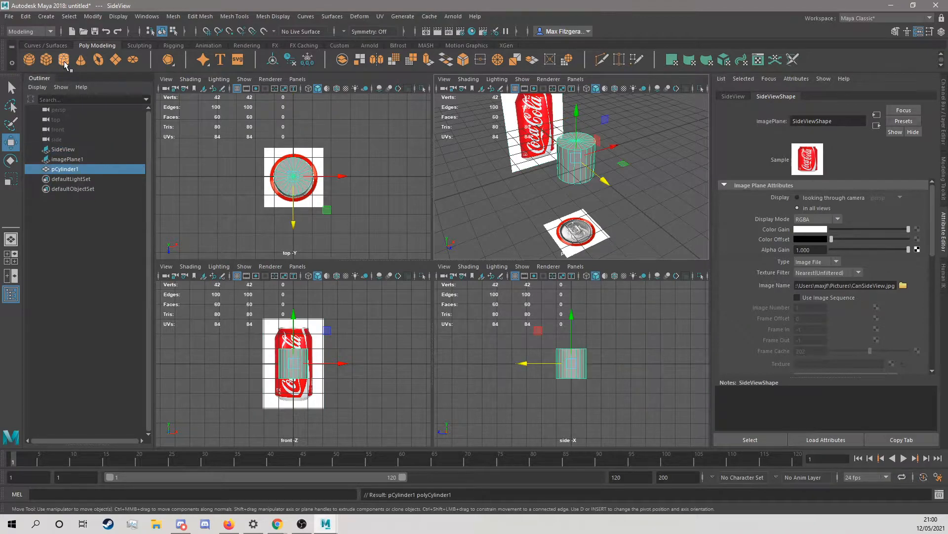
{"action": "scroll", "coordinate": [304, 181], "scroll_direction": "up", "scroll_amount": 4}
{"action": "scroll", "coordinate": [345, 183], "scroll_direction": "up", "scroll_amount": 3}
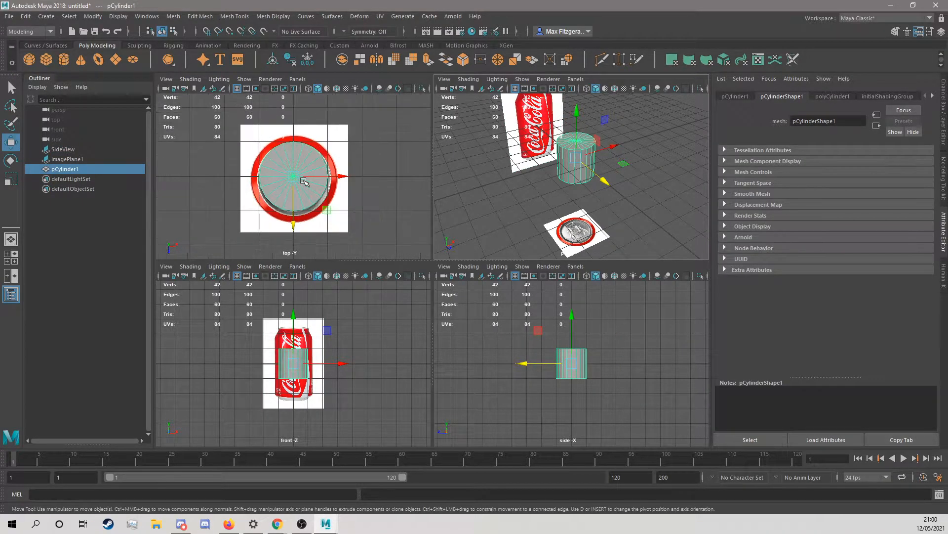
{"action": "scroll", "coordinate": [296, 361], "scroll_direction": "up", "scroll_amount": 5}
{"action": "scroll", "coordinate": [296, 361], "scroll_direction": "down", "scroll_amount": 5}
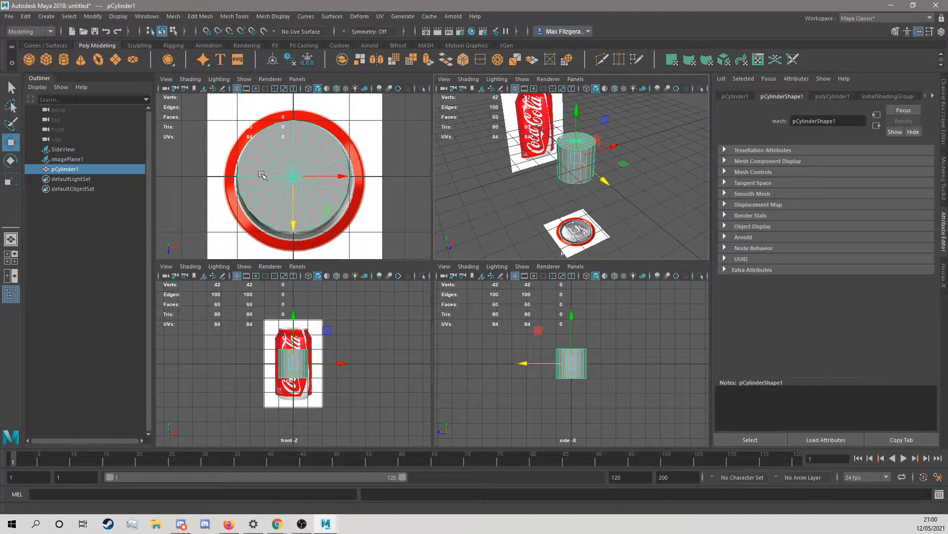
- Look through the new cylinder's transform, shape and polyCylinder1 attributes
{"action": "left_click", "coordinate": [738, 98]}
{"action": "left_click", "coordinate": [784, 98]}
{"action": "left_click", "coordinate": [832, 97]}
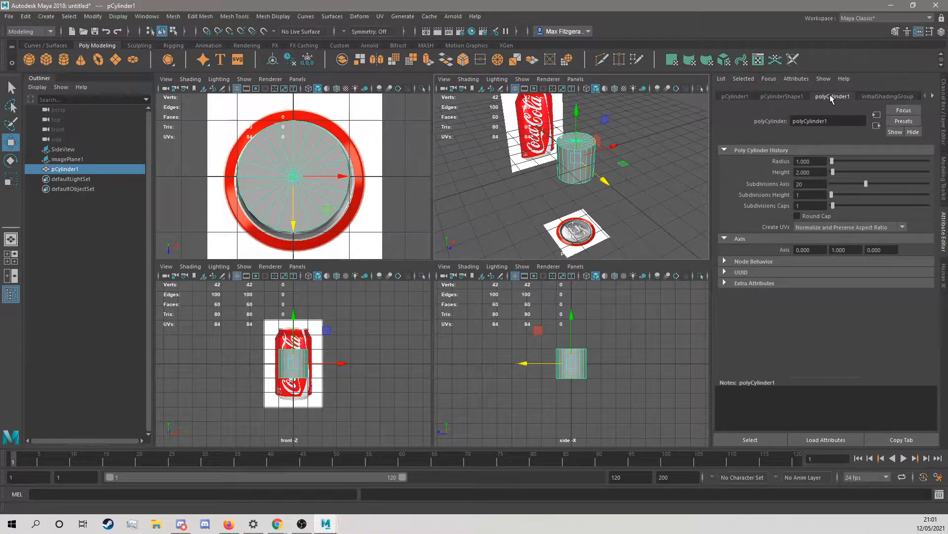
{"action": "left_click", "coordinate": [766, 97]}
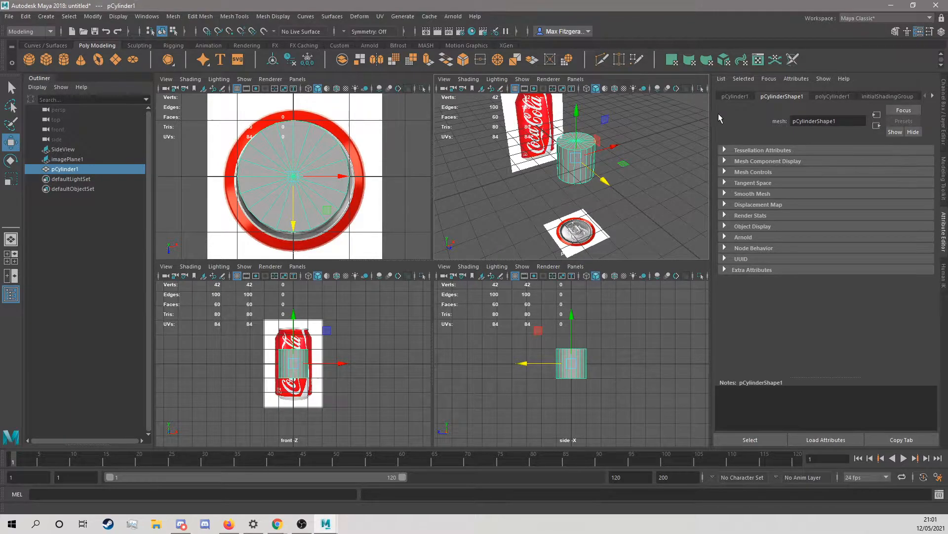
{"action": "key", "text": "ctrl+a"}
{"action": "key", "text": "ctrl+a"}
- Set the cylinder's Subdivisions Axis to 20 in its polyCylinder1 history
{"action": "left_click", "coordinate": [826, 96]}
{"action": "mouse_move", "coordinate": [868, 185]}
{"action": "left_mouse_down"}
{"action": "mouse_move", "coordinate": [941, 190]}
{"action": "mouse_move", "coordinate": [842, 191]}
{"action": "mouse_move", "coordinate": [864, 190]}
{"action": "left_mouse_up"}
{"action": "double_click", "coordinate": [800, 185]}
{"action": "key", "text": "Return"}
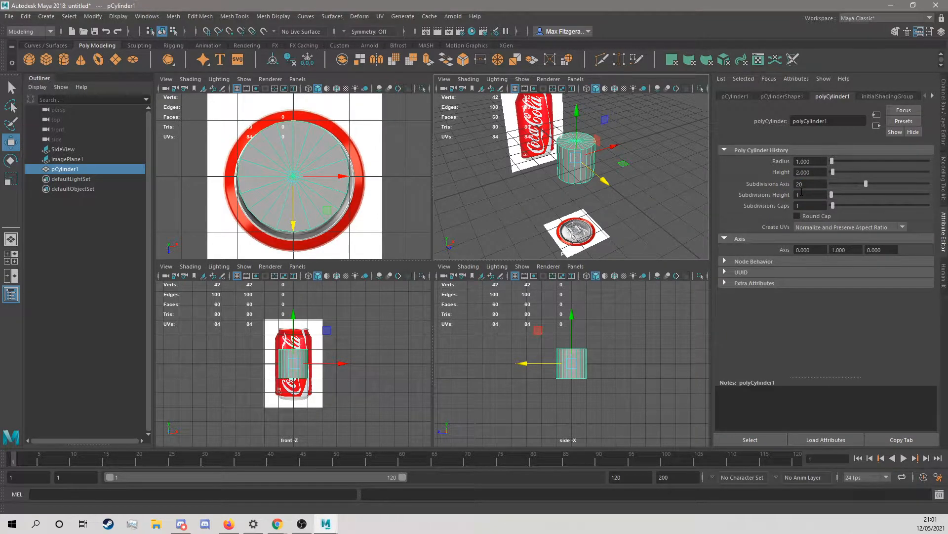
- Centre the cylinder over the can reference in the top view and scale it to about 1.29 in X and Z to match the red rim
{"action": "scroll", "coordinate": [341, 193], "scroll_direction": "up", "scroll_amount": 2}
{"action": "scroll", "coordinate": [320, 195], "scroll_direction": "down", "scroll_amount": 3}
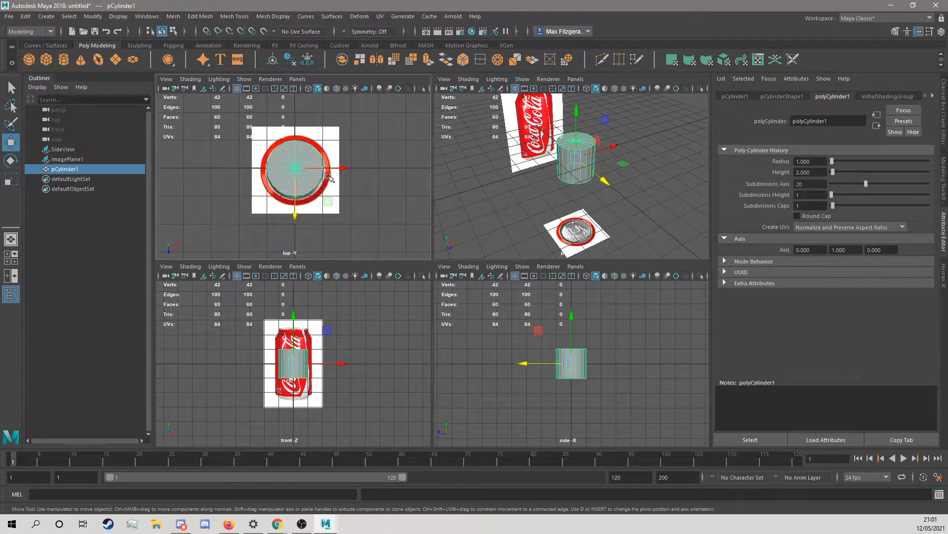
{"action": "scroll", "coordinate": [316, 190], "scroll_direction": "up", "scroll_amount": 1}
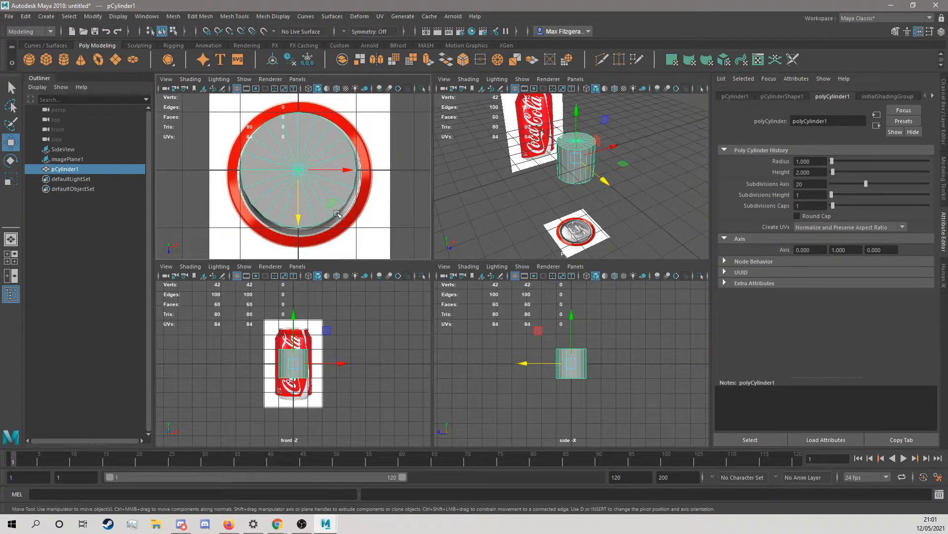
{"action": "left_click_drag", "start_coordinate": [331, 205], "coordinate": [334, 208]}
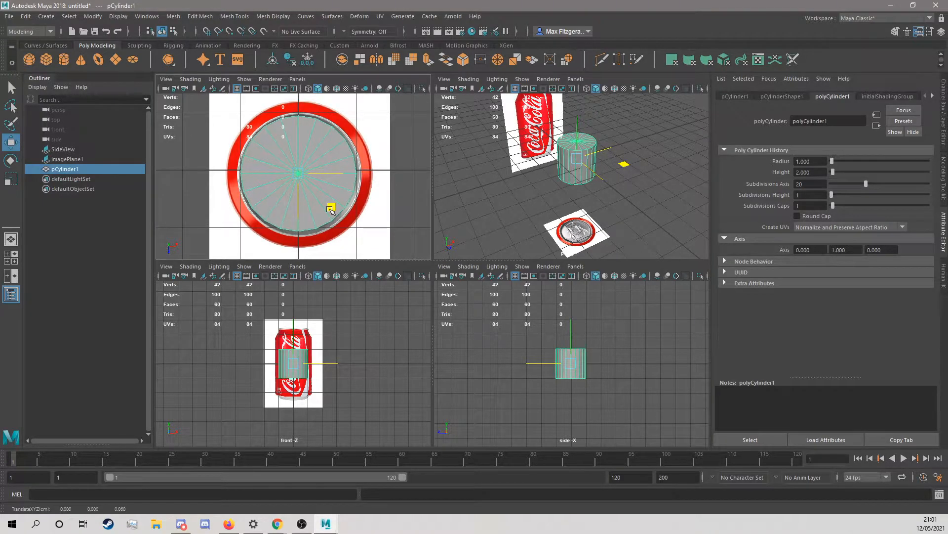
{"action": "key", "text": "r"}
{"action": "mouse_move", "coordinate": [333, 207]}
{"action": "left_mouse_down"}
{"action": "mouse_move", "coordinate": [340, 219]}
{"action": "mouse_move", "coordinate": [339, 213]}
{"action": "left_mouse_up"}
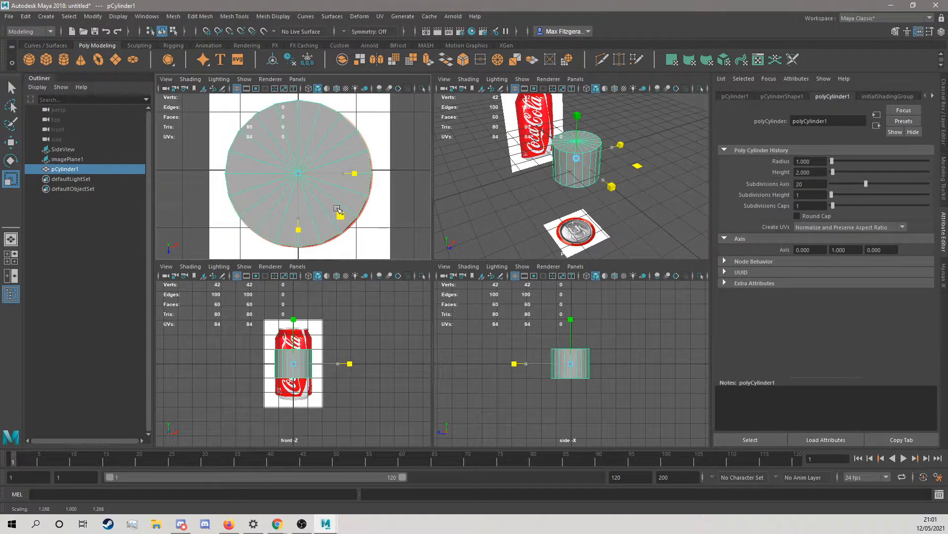
{"action": "key", "text": "w"}
{"action": "left_click_drag", "start_coordinate": [299, 204], "coordinate": [299, 205]}
{"action": "left_click_drag", "start_coordinate": [340, 176], "coordinate": [300, 192]}
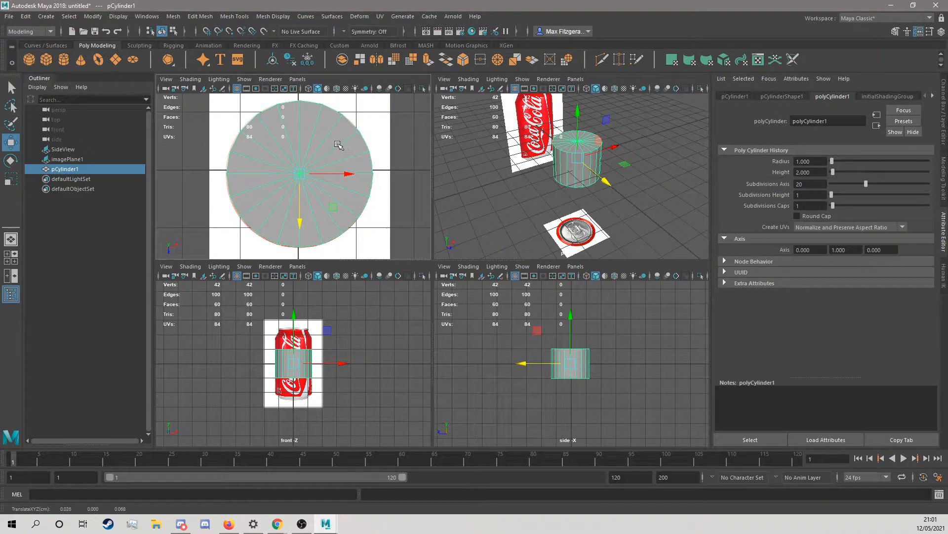
- Turn on X-Ray shading in the top view and compare the cylinder's edge with the can's outline
{"action": "scroll", "coordinate": [307, 171], "scroll_direction": "down", "scroll_amount": 3}
{"action": "scroll", "coordinate": [308, 173], "scroll_direction": "up", "scroll_amount": 2}
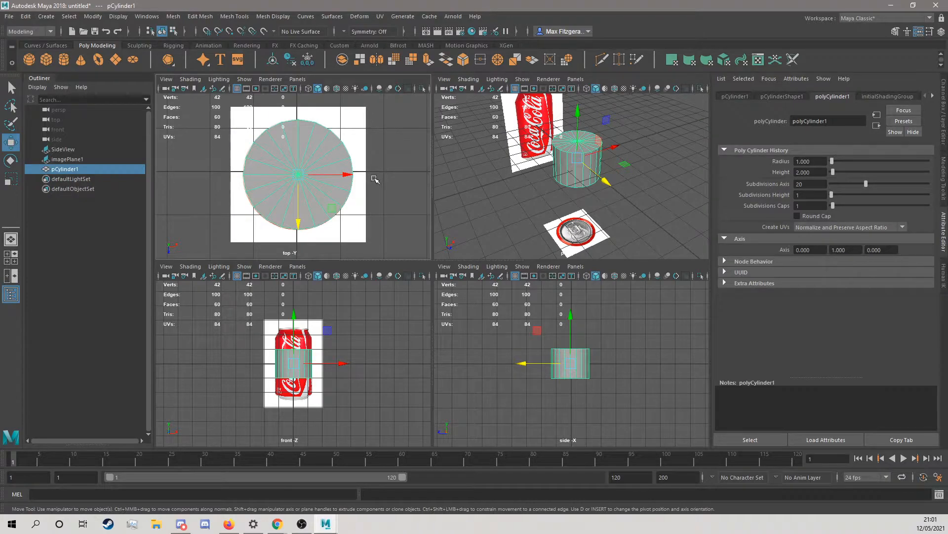
{"action": "scroll", "coordinate": [582, 225], "scroll_direction": "up", "scroll_amount": 5}
{"action": "middle_click_drag", "start_coordinate": [582, 224], "coordinate": [582, 188], "text": "alt"}
{"action": "scroll", "coordinate": [582, 188], "scroll_direction": "up", "scroll_amount": 4}
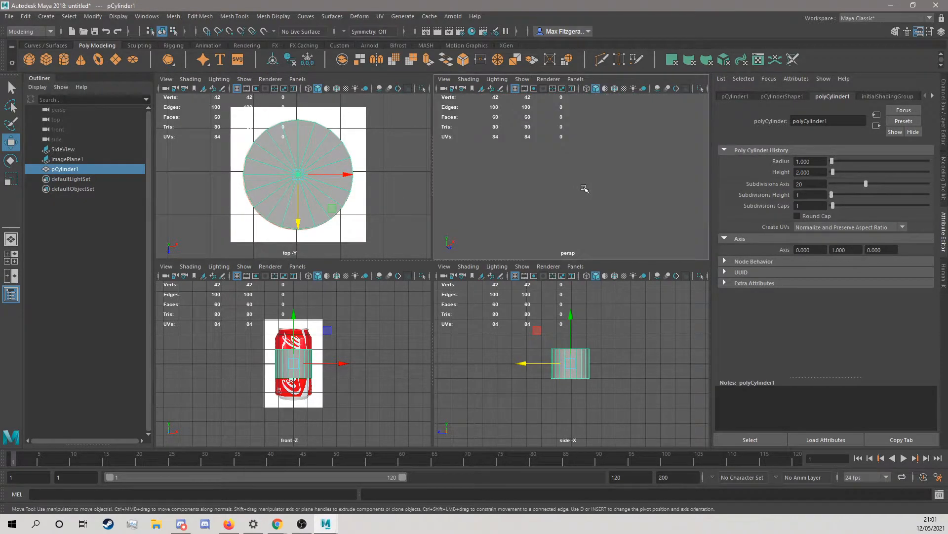
{"action": "scroll", "coordinate": [581, 188], "scroll_direction": "down", "scroll_amount": 2}
{"action": "scroll", "coordinate": [581, 187], "scroll_direction": "down", "scroll_amount": 3}
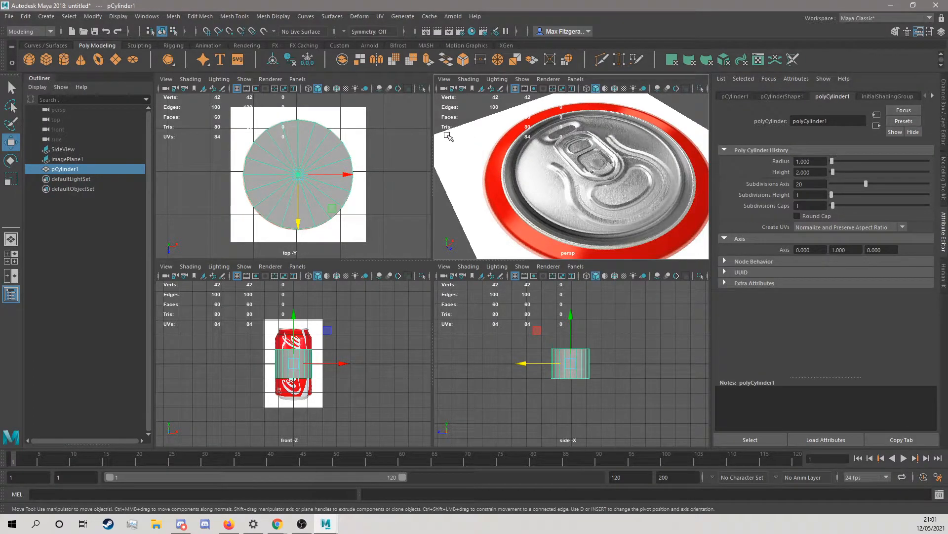
{"action": "left_click", "coordinate": [188, 80]}
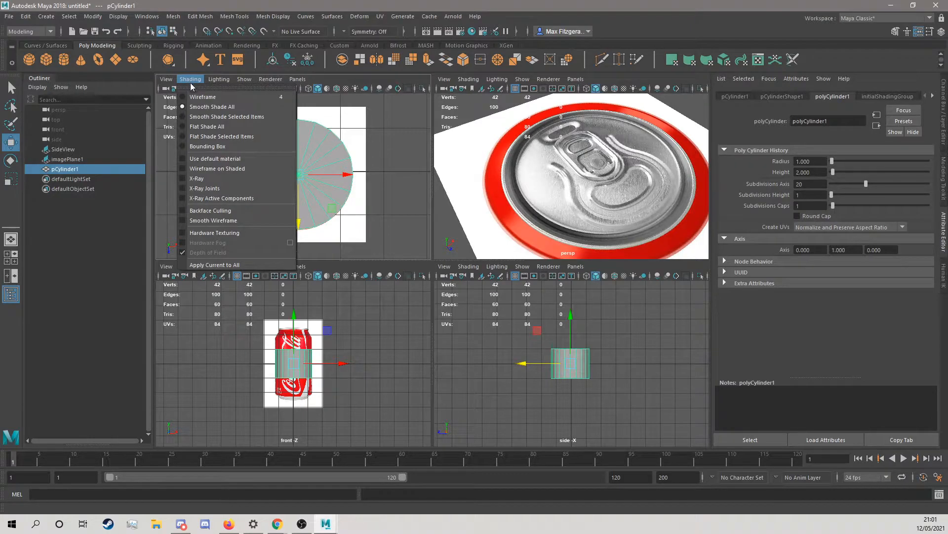
{"action": "left_click", "coordinate": [209, 179]}
{"action": "scroll", "coordinate": [277, 167], "scroll_direction": "up", "scroll_amount": 5}
{"action": "middle_click_drag", "start_coordinate": [208, 147], "coordinate": [245, 165], "text": "alt"}
{"action": "middle_click_drag", "start_coordinate": [316, 95], "coordinate": [286, 150], "text": "alt"}
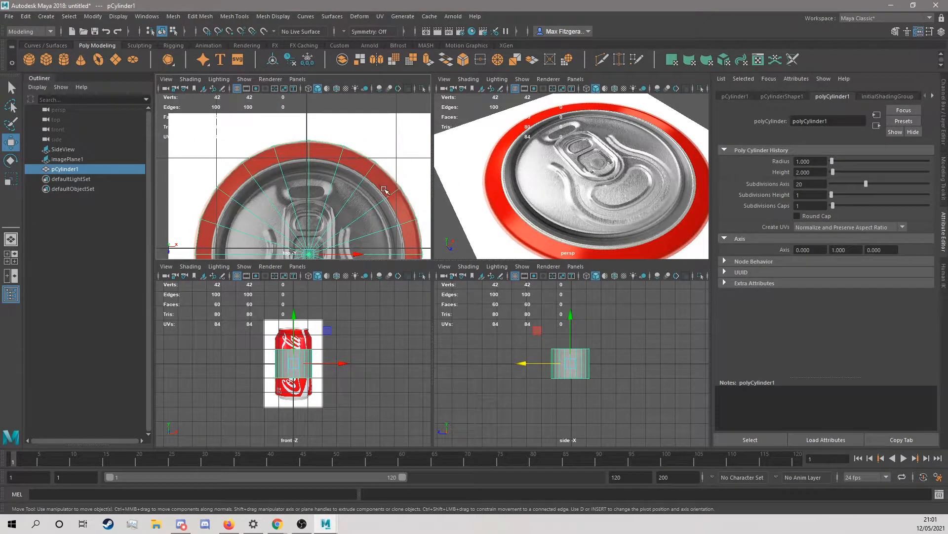
{"action": "middle_click_drag", "start_coordinate": [382, 187], "coordinate": [340, 146], "text": "alt"}
{"action": "middle_click_drag", "start_coordinate": [363, 231], "coordinate": [365, 162], "text": "alt"}
{"action": "middle_click_drag", "start_coordinate": [197, 203], "coordinate": [258, 208], "text": "alt"}
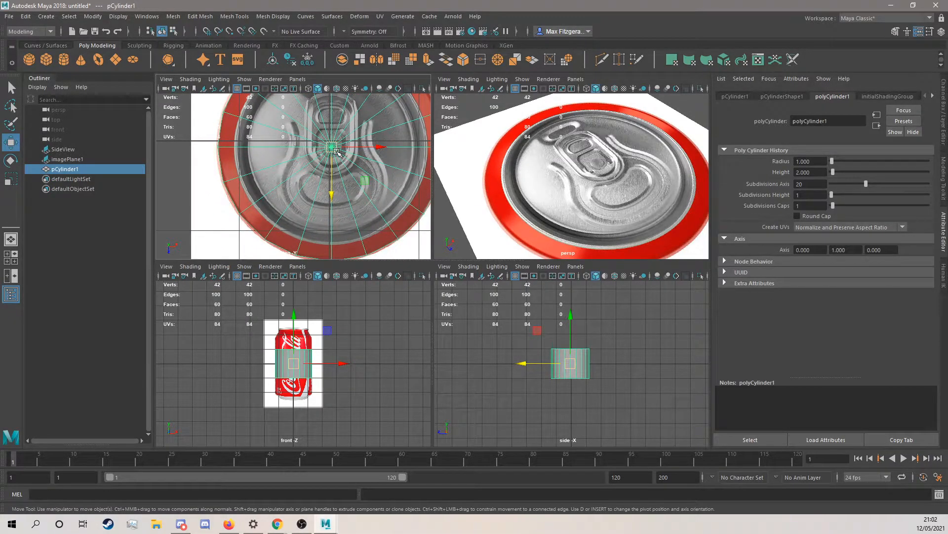
{"action": "scroll", "coordinate": [335, 156], "scroll_direction": "down", "scroll_amount": 10}
- Stretch the cylinder vertically in the front view to cover the straight section of the can body
{"action": "scroll", "coordinate": [326, 168], "scroll_direction": "up", "scroll_amount": 5}
{"action": "scroll", "coordinate": [303, 324], "scroll_direction": "up", "scroll_amount": 3}
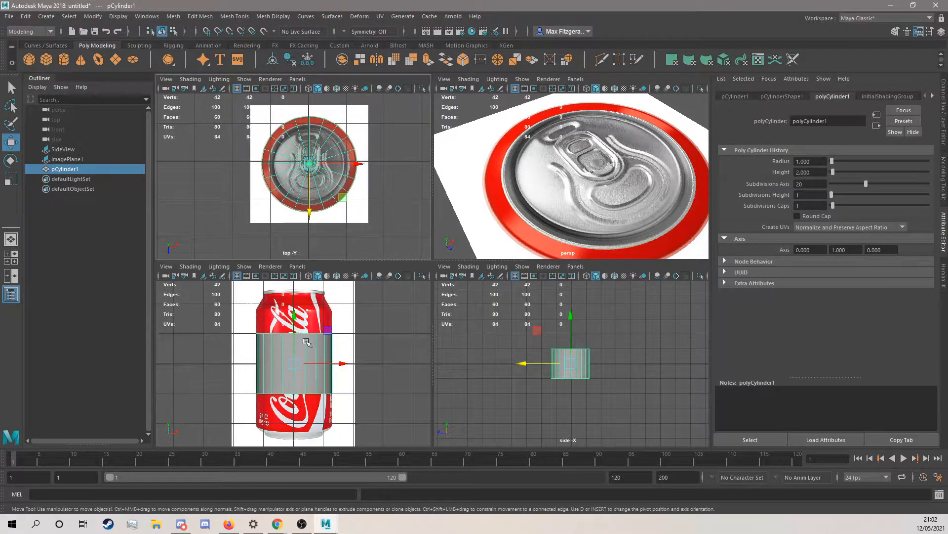
{"action": "key", "text": "r"}
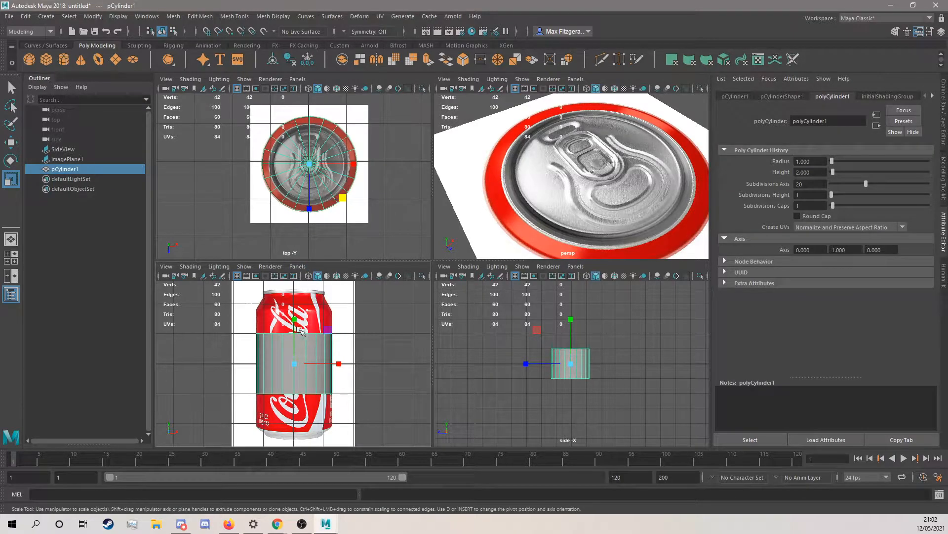
{"action": "left_click_drag", "start_coordinate": [294, 330], "coordinate": [292, 292]}
{"action": "middle_click_drag", "start_coordinate": [311, 367], "coordinate": [317, 359], "text": "alt"}
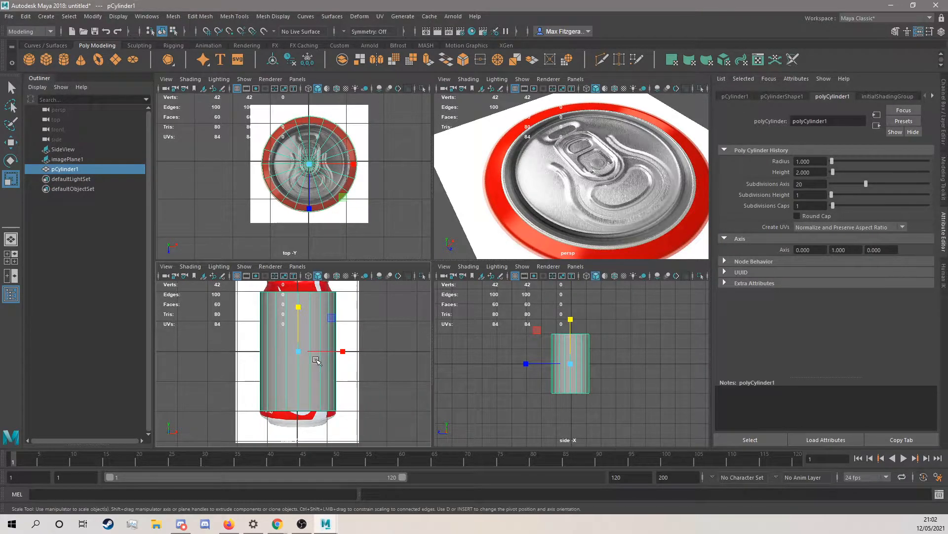
- Adjust the cylinder's vertical position in the front view so its ends line up with the can's upper and lower tapers
{"action": "key", "text": "w"}
{"action": "left_click_drag", "start_coordinate": [298, 317], "coordinate": [299, 319]}
{"action": "key", "text": "r"}
{"action": "scroll", "coordinate": [315, 385], "scroll_direction": "up", "scroll_amount": 3}
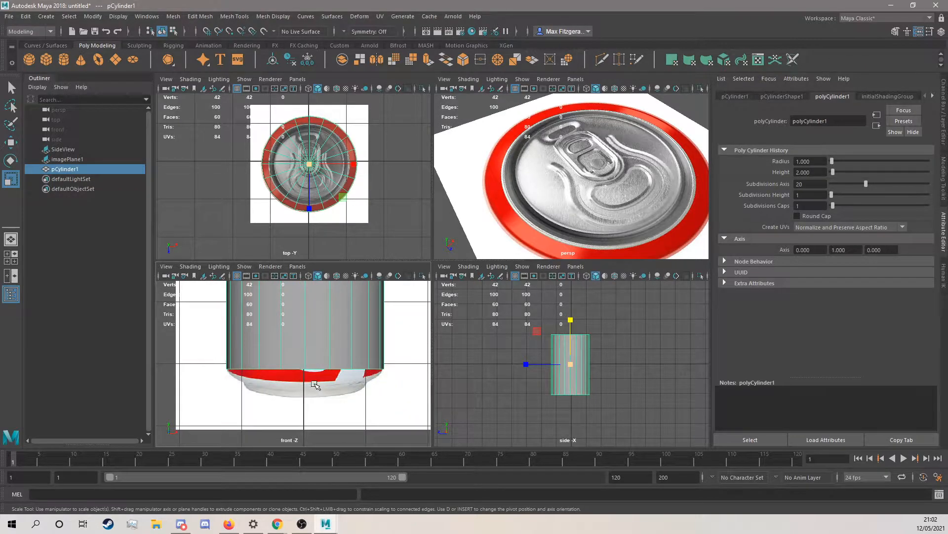
{"action": "key", "text": "f"}
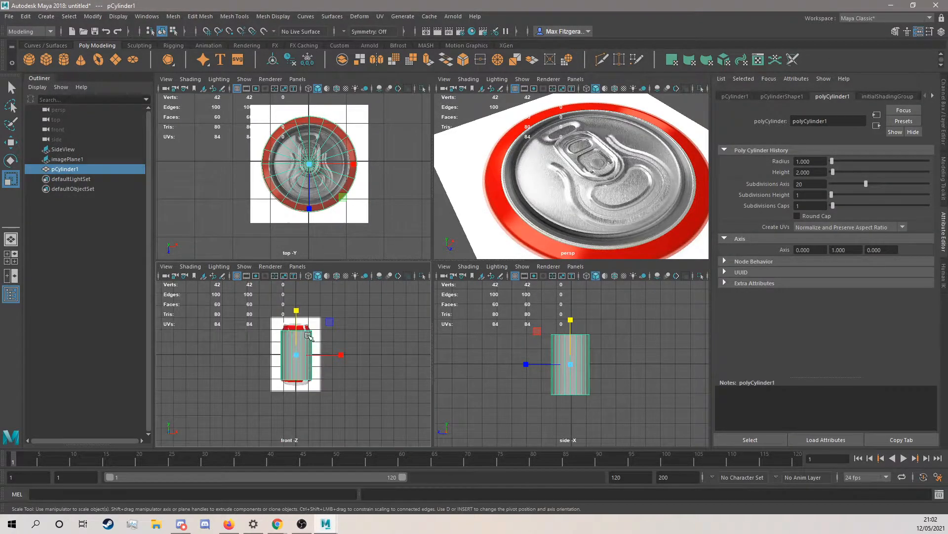
{"action": "key", "text": "w"}
{"action": "left_click_drag", "start_coordinate": [299, 325], "coordinate": [299, 324]}
{"action": "scroll", "coordinate": [314, 333], "scroll_direction": "up", "scroll_amount": 3}
{"action": "middle_click_drag", "start_coordinate": [317, 323], "coordinate": [316, 352], "text": "alt"}
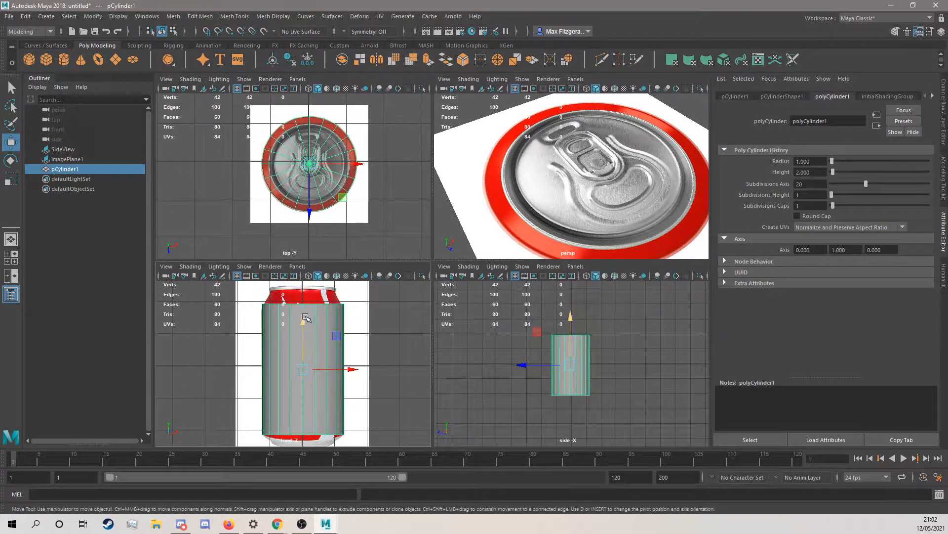
{"action": "scroll", "coordinate": [305, 317], "scroll_direction": "up", "scroll_amount": 3}
{"action": "middle_click_drag", "start_coordinate": [296, 293], "coordinate": [294, 365], "text": "alt"}
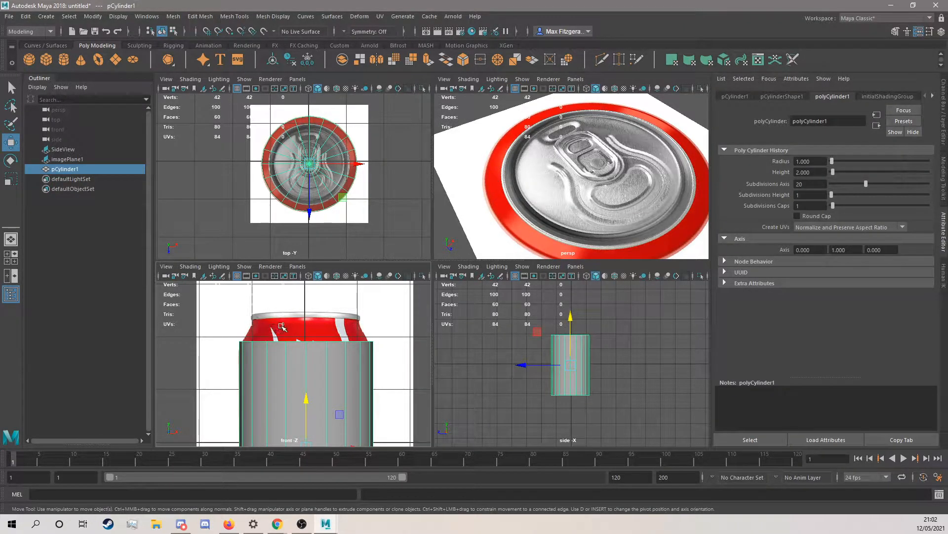
{"action": "middle_click_drag", "start_coordinate": [318, 369], "coordinate": [316, 331], "text": "alt"}
- Switch the cylinder to face selection and select all the faces of its top cap
{"action": "scroll", "coordinate": [578, 199], "scroll_direction": "down", "scroll_amount": 5}
{"action": "left_click_drag", "start_coordinate": [578, 199], "coordinate": [544, 210], "text": "alt"}
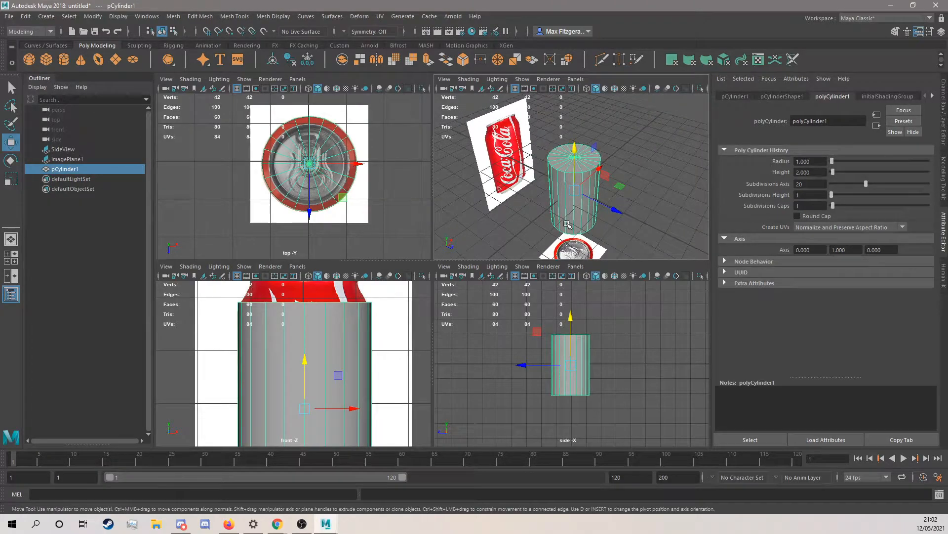
{"action": "right_click", "coordinate": [562, 164]}
{"action": "right_click_drag", "start_coordinate": [562, 165], "coordinate": [565, 190]}
{"action": "scroll", "coordinate": [568, 169], "scroll_direction": "up", "scroll_amount": 4}
{"action": "left_click_drag", "start_coordinate": [569, 169], "coordinate": [568, 200], "text": "alt"}
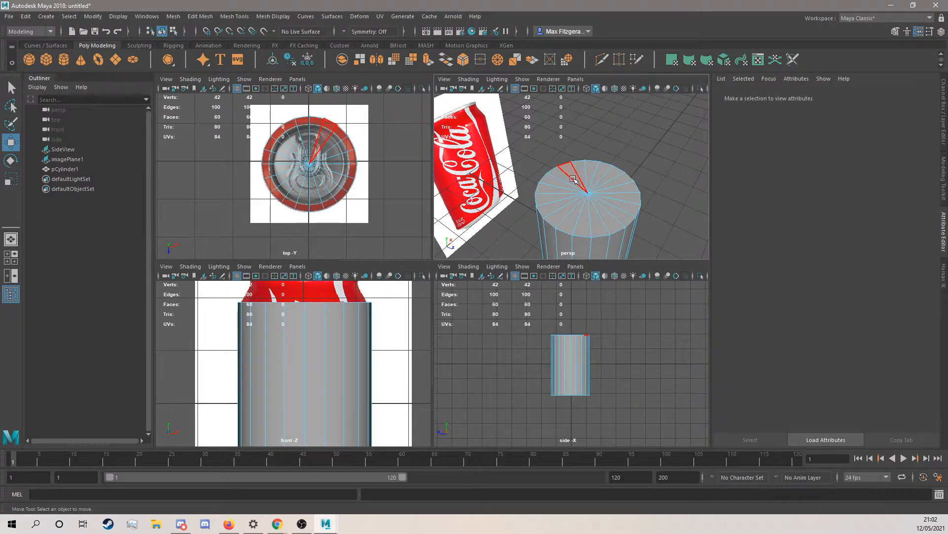
{"action": "mouse_move", "coordinate": [567, 179]}
{"action": "left_mouse_down", "text": "shift"}
{"action": "mouse_move", "coordinate": [583, 176]}
{"action": "mouse_move", "coordinate": [604, 205]}
{"action": "mouse_move", "coordinate": [570, 193]}
{"action": "left_mouse_up", "text": "shift"}
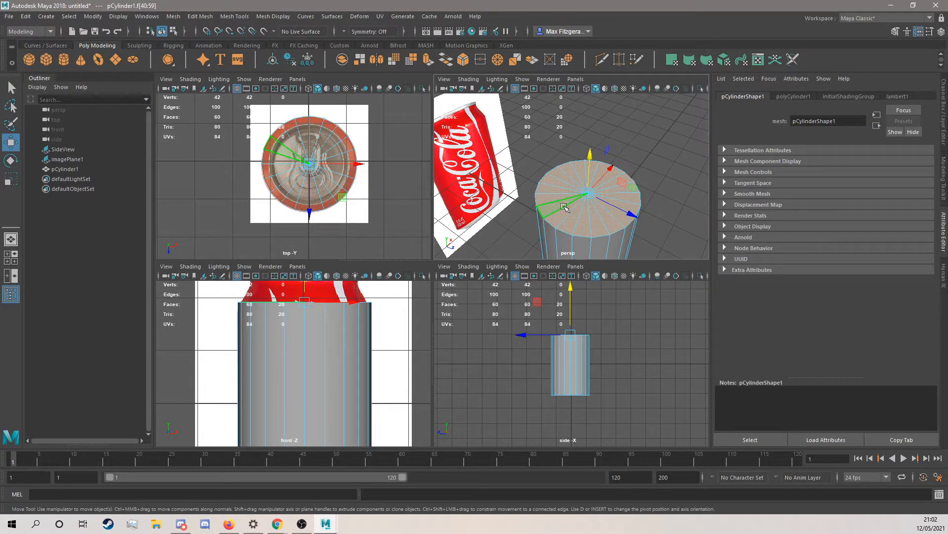
- Search the menu commands for "extrude" and check where the mesh Extrude command is located
{"action": "right_click_drag", "start_coordinate": [525, 213], "coordinate": [478, 239], "text": "alt"}
{"action": "left_click_drag", "start_coordinate": [604, 214], "coordinate": [530, 190], "text": "alt"}
{"action": "middle_click_drag", "start_coordinate": [530, 191], "coordinate": [557, 205], "text": "alt"}
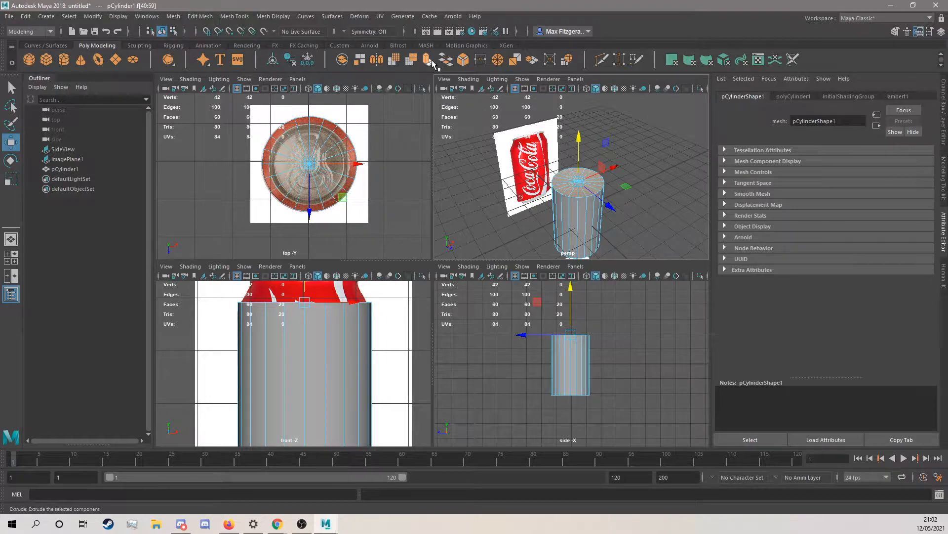
{"action": "left_click", "coordinate": [474, 17]}
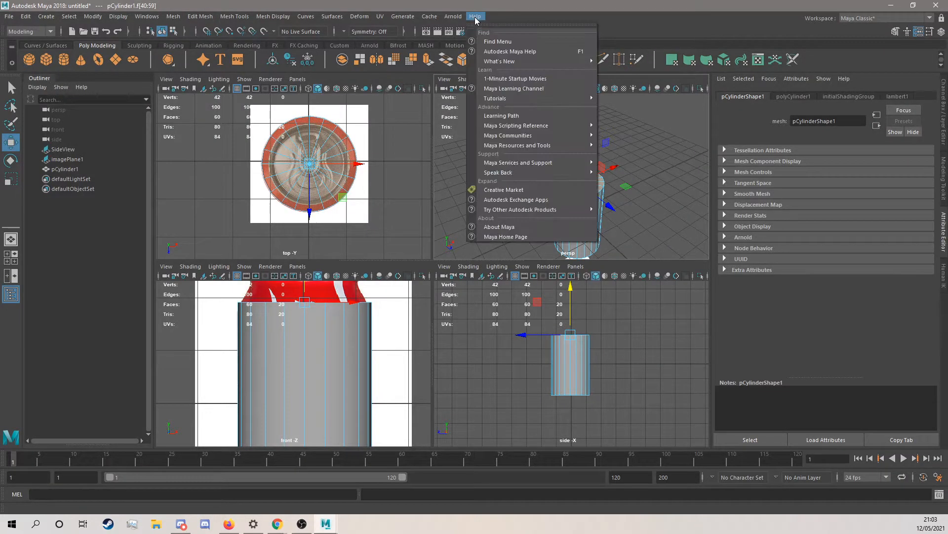
{"action": "left_click", "coordinate": [510, 41]}
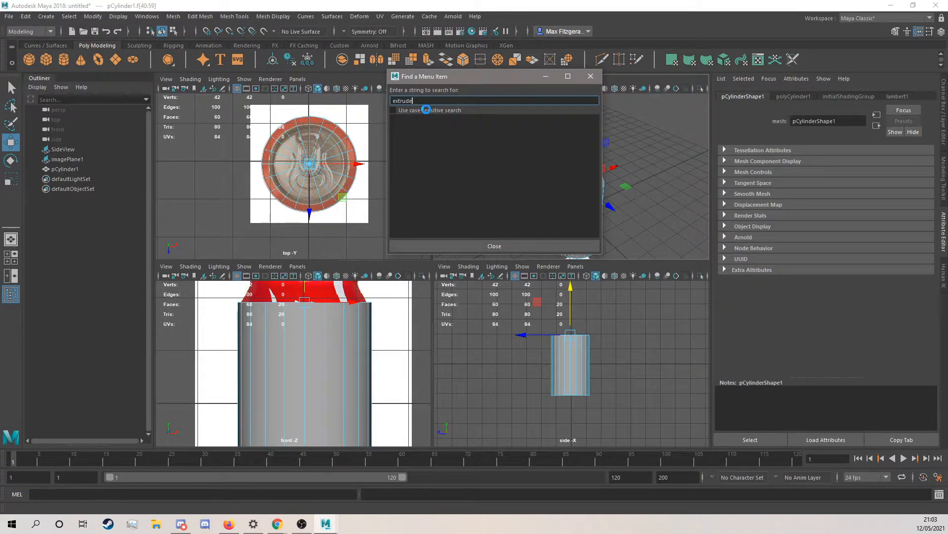
{"action": "key", "text": "Return"}
{"action": "left_click_drag", "start_coordinate": [433, 120], "coordinate": [451, 120]}
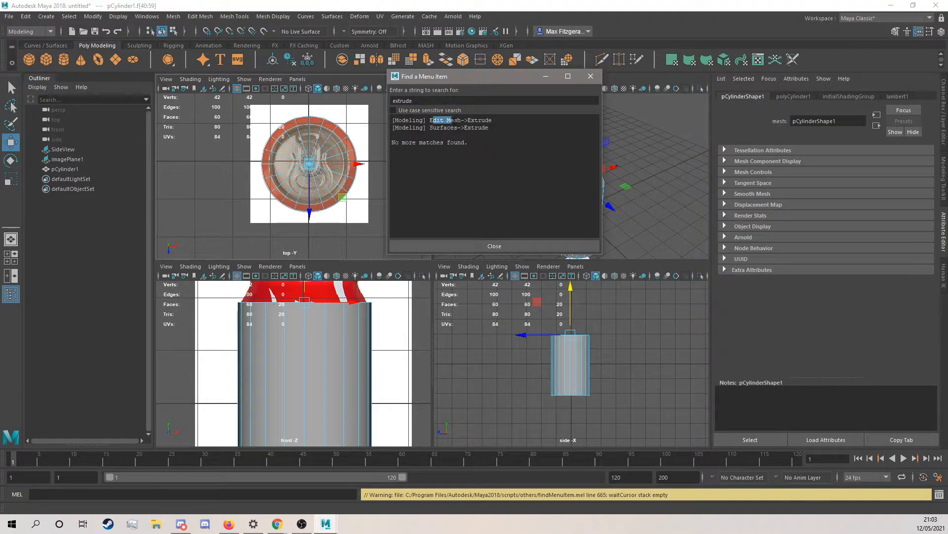
{"action": "left_click", "coordinate": [590, 76]}
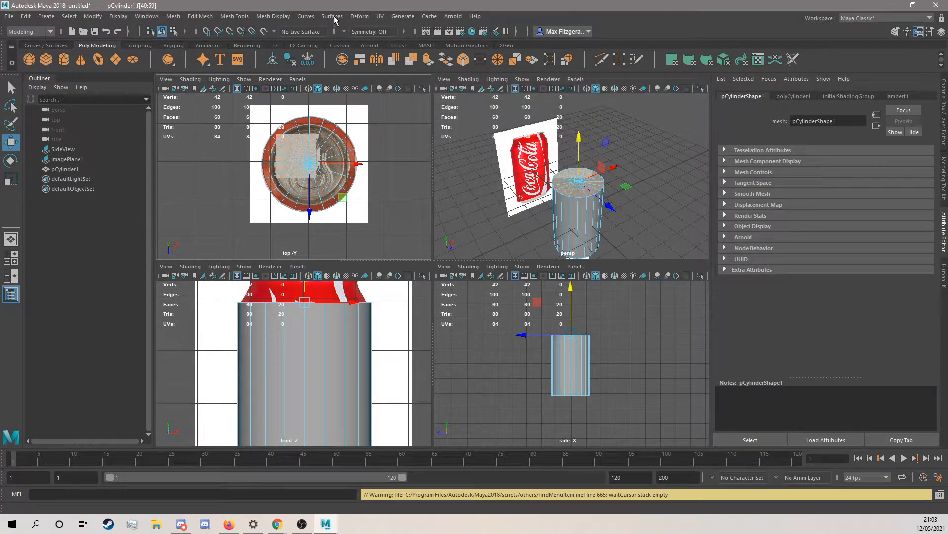
{"action": "left_click", "coordinate": [200, 16]}
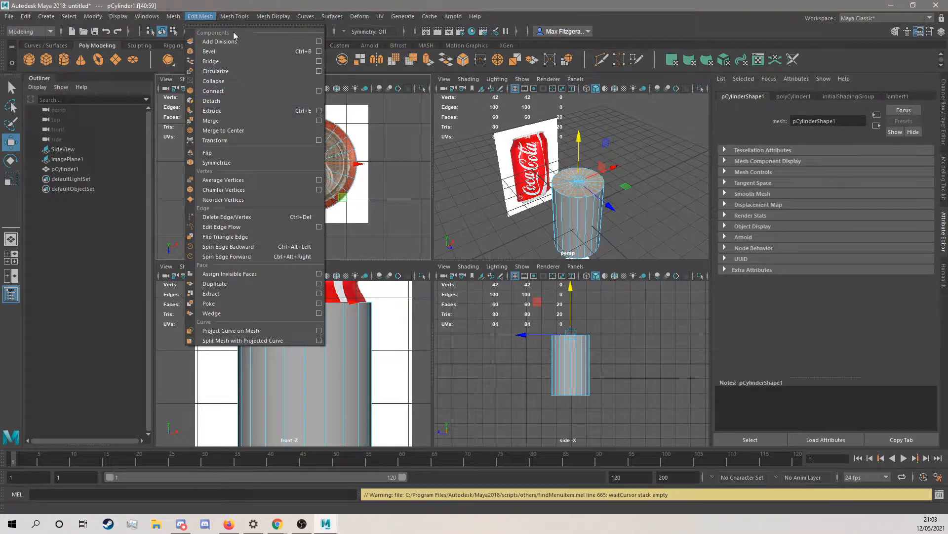
{"action": "left_click", "coordinate": [204, 17]}
- Extrude the top cap faces and raise them to about Y 2.21, just below the silver rim in the front view
{"action": "scroll", "coordinate": [616, 199], "scroll_direction": "up", "scroll_amount": 4}
{"action": "scroll", "coordinate": [616, 199], "scroll_direction": "up", "scroll_amount": 4}
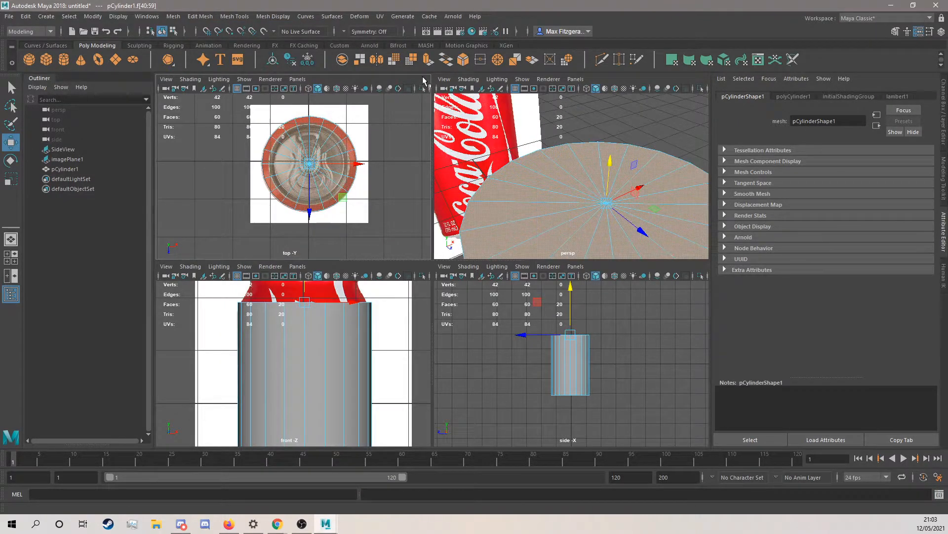
{"action": "left_click", "coordinate": [428, 61]}
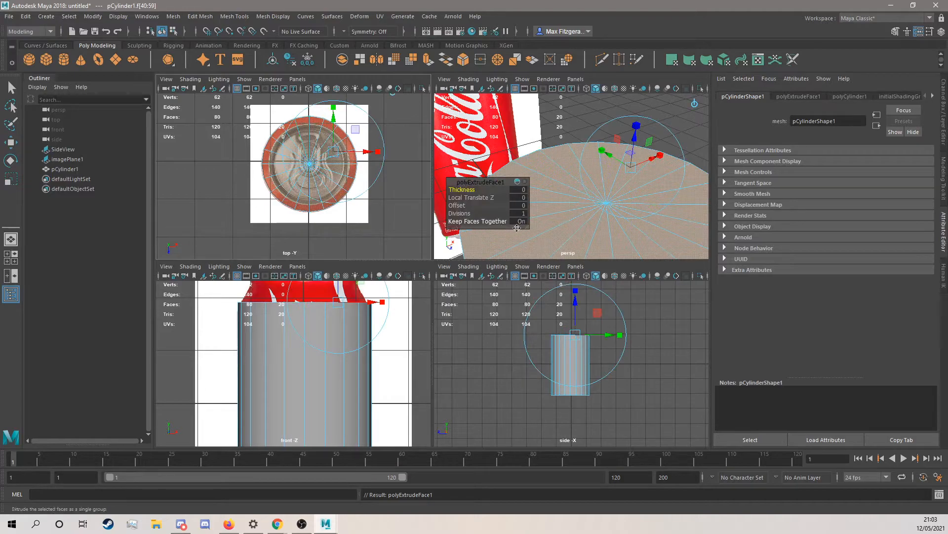
{"action": "scroll", "coordinate": [574, 213], "scroll_direction": "down", "scroll_amount": 4}
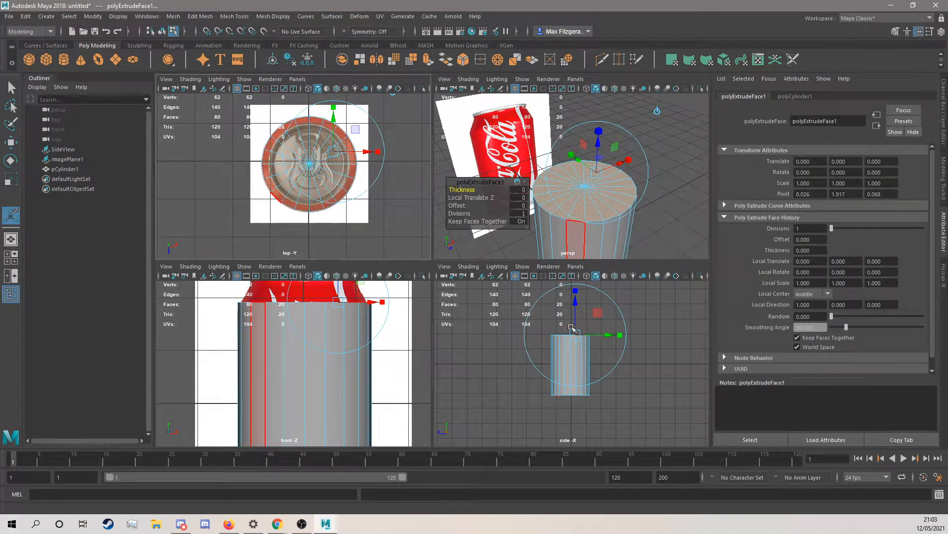
{"action": "middle_click_drag", "start_coordinate": [350, 321], "coordinate": [354, 332], "text": "alt"}
{"action": "scroll", "coordinate": [353, 332], "scroll_direction": "up", "scroll_amount": 2}
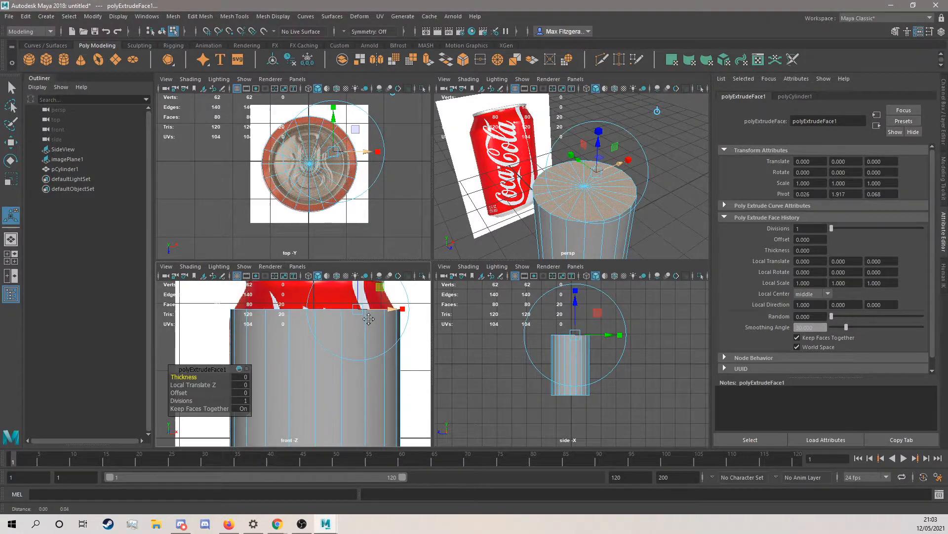
{"action": "middle_click_drag", "start_coordinate": [376, 301], "coordinate": [370, 331], "text": "alt"}
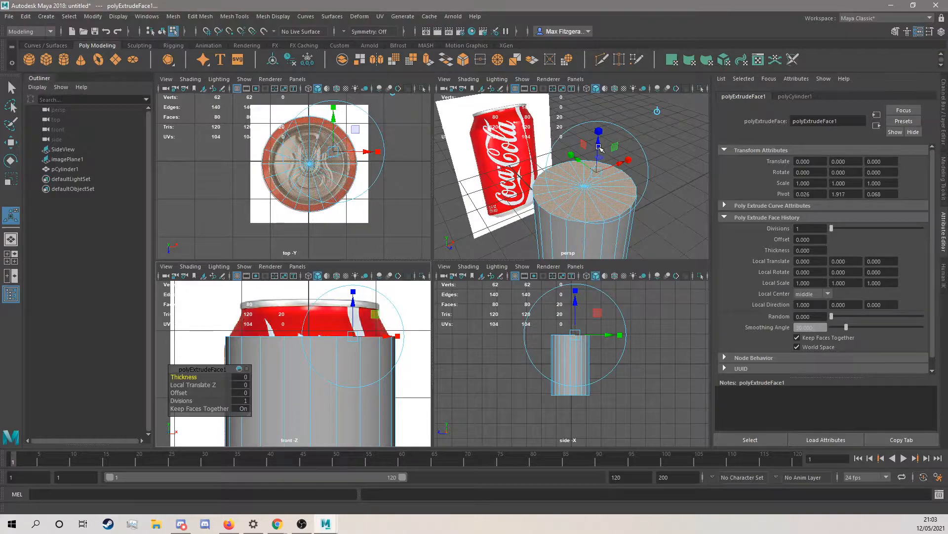
{"action": "key", "text": "w"}
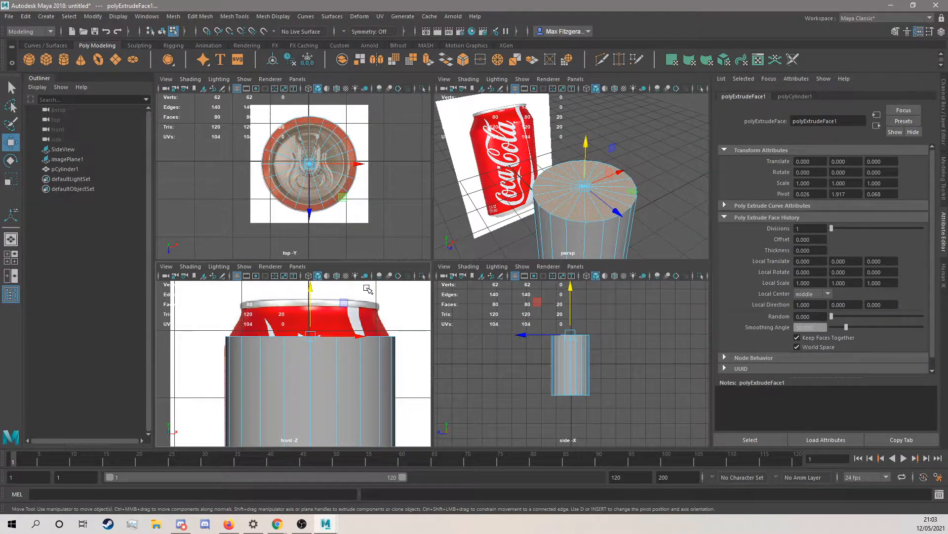
{"action": "left_click_drag", "start_coordinate": [310, 293], "coordinate": [304, 274]}
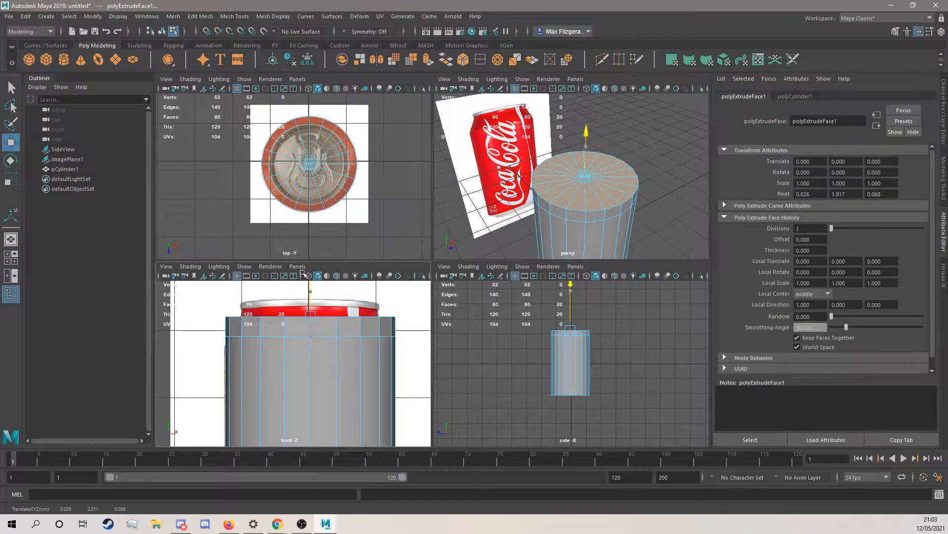
- Scale the extruded top faces inward to form the can's tapered shoulder
{"action": "key", "text": "r"}
{"action": "left_click_drag", "start_coordinate": [311, 316], "coordinate": [288, 322]}
{"action": "left_click_drag", "start_coordinate": [569, 170], "coordinate": [549, 188], "text": "alt"}
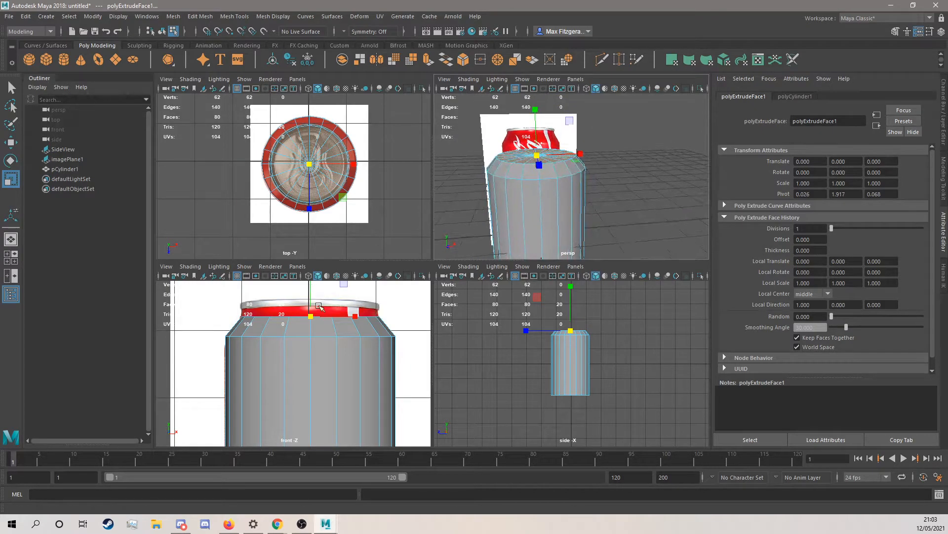
- Extrude the top cap faces again and raise them straight up to the silver rim's height in the front view
{"action": "left_click_drag", "start_coordinate": [309, 321], "coordinate": [310, 322]}
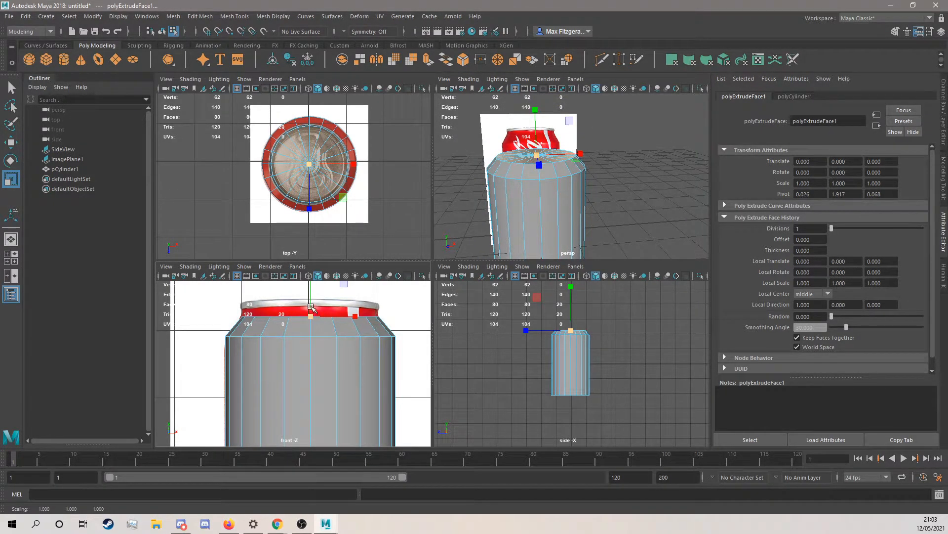
{"action": "key", "text": "w"}
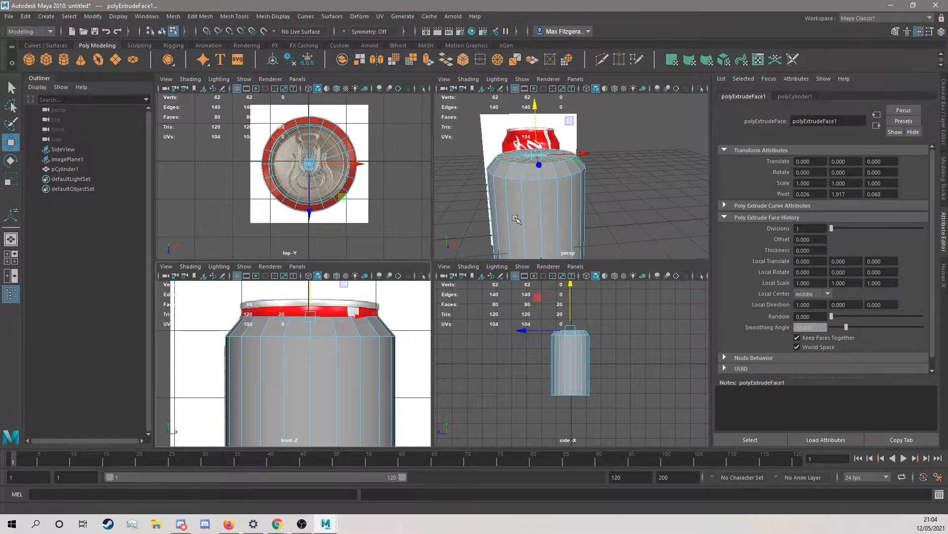
{"action": "left_click_drag", "start_coordinate": [531, 174], "coordinate": [548, 203], "text": "alt"}
{"action": "right_click_drag", "start_coordinate": [547, 202], "coordinate": [555, 228], "text": "alt"}
{"action": "middle_click_drag", "start_coordinate": [555, 237], "coordinate": [571, 168], "text": "alt"}
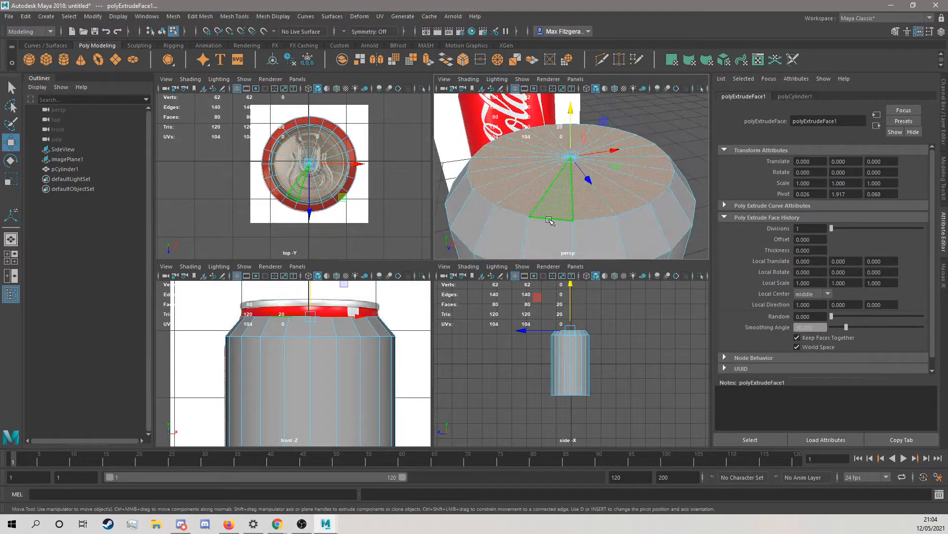
{"action": "key", "text": "ctrl+e"}
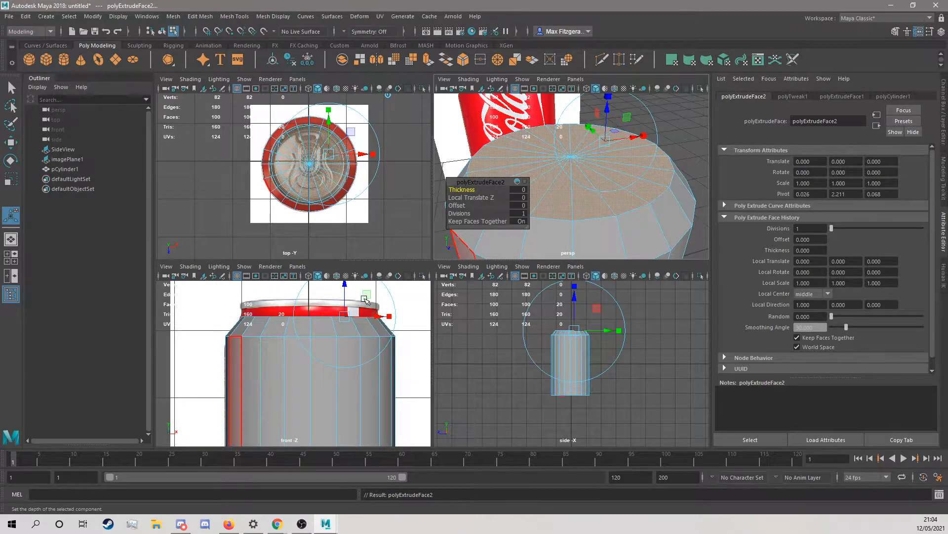
{"action": "key", "text": "w"}
{"action": "middle_click_drag", "start_coordinate": [311, 301], "coordinate": [322, 344], "text": "alt"}
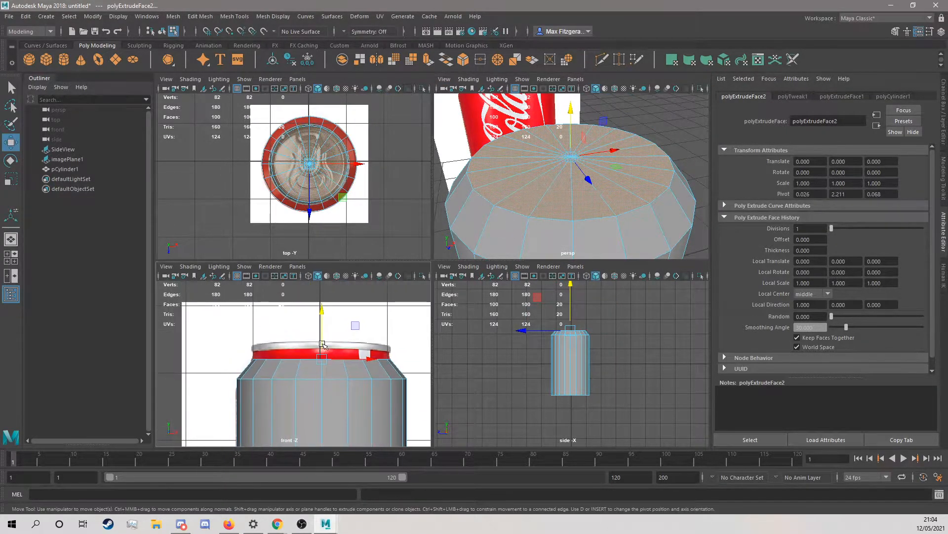
{"action": "left_click_drag", "start_coordinate": [322, 334], "coordinate": [319, 316]}
{"action": "scroll", "coordinate": [586, 232], "scroll_direction": "down", "scroll_amount": 5}
{"action": "left_click_drag", "start_coordinate": [587, 233], "coordinate": [557, 226], "text": "alt"}
{"action": "scroll", "coordinate": [557, 225], "scroll_direction": "up", "scroll_amount": 5}
{"action": "middle_click_drag", "start_coordinate": [545, 174], "coordinate": [553, 185], "text": "alt"}
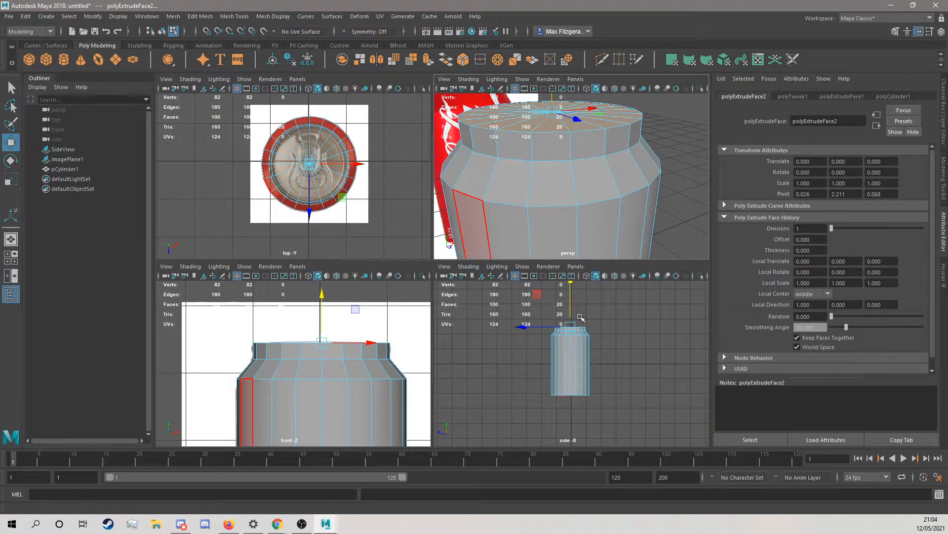
- Add the bottom cap's faces to the selected top cap faces and extrude the whole selection in place
{"action": "scroll", "coordinate": [335, 310], "scroll_direction": "down", "scroll_amount": 6}
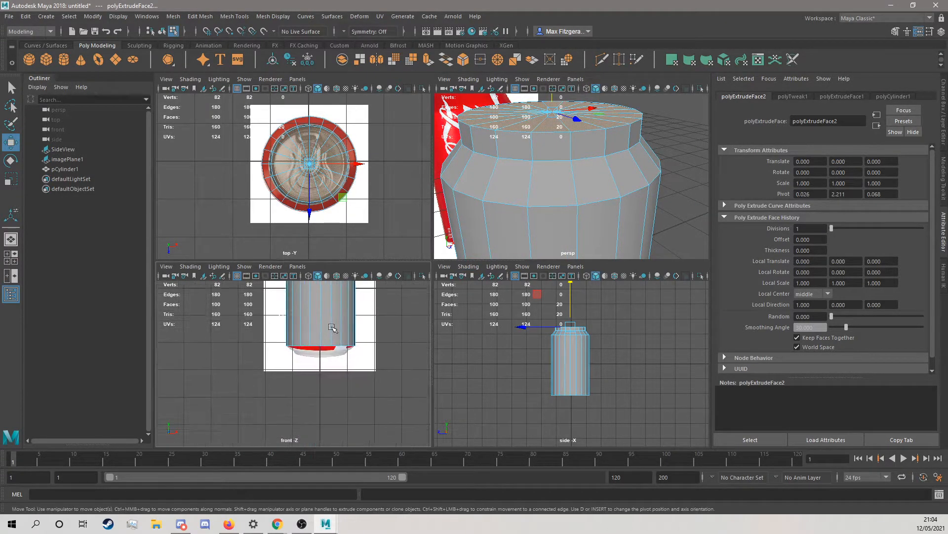
{"action": "left_click_drag", "start_coordinate": [542, 231], "coordinate": [568, 174], "text": "alt"}
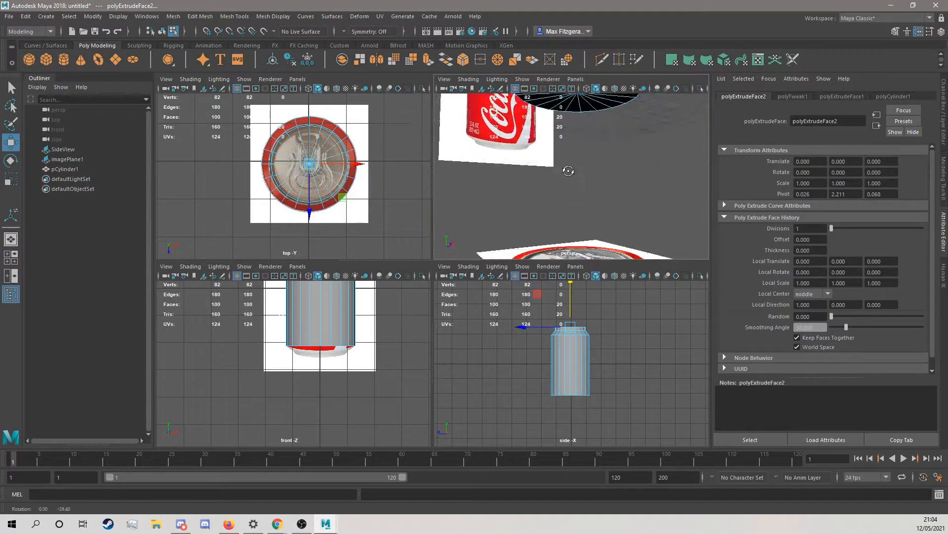
{"action": "middle_click_drag", "start_coordinate": [567, 173], "coordinate": [564, 209], "text": "alt"}
{"action": "scroll", "coordinate": [564, 209], "scroll_direction": "up", "scroll_amount": 5}
{"action": "right_click_drag", "start_coordinate": [562, 156], "coordinate": [562, 183]}
{"action": "mouse_move", "coordinate": [559, 154]}
{"action": "left_mouse_down", "text": "shift"}
{"action": "mouse_move", "coordinate": [599, 188]}
{"action": "mouse_move", "coordinate": [551, 173]}
{"action": "mouse_move", "coordinate": [558, 171]}
{"action": "left_mouse_up", "text": "shift"}
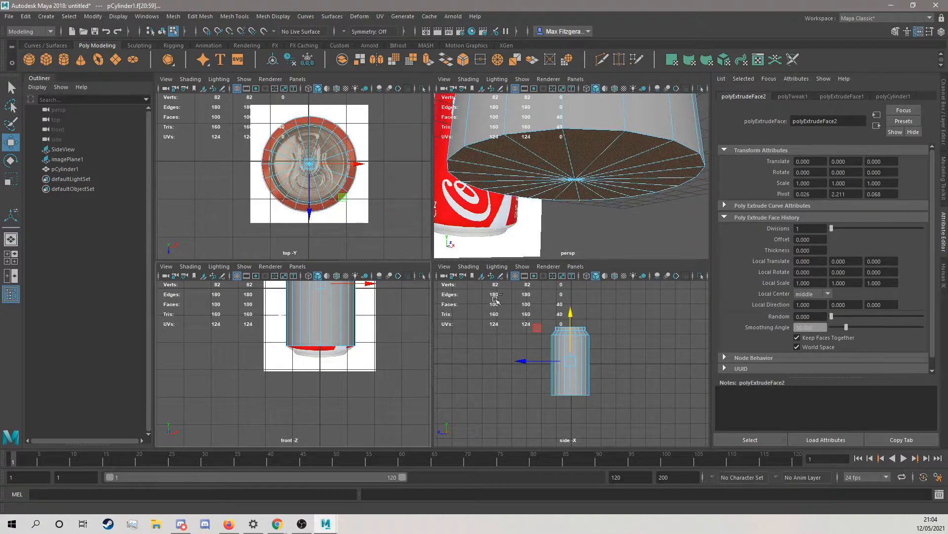
{"action": "key", "text": "ctrl+e"}
{"action": "key", "text": "w"}
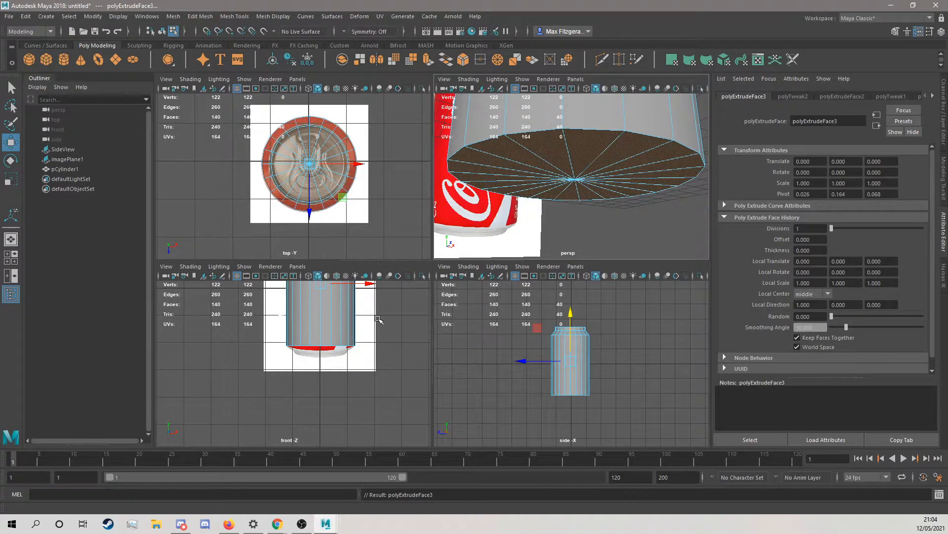
- Reselect only the bottom cap's faces and extrude them downward with a local Z translation of 0.21
{"action": "scroll", "coordinate": [569, 180], "scroll_direction": "down", "scroll_amount": 8}
{"action": "left_click_drag", "start_coordinate": [568, 158], "coordinate": [570, 173], "text": "alt"}
{"action": "middle_click_drag", "start_coordinate": [570, 173], "coordinate": [564, 233], "text": "alt"}
{"action": "left_click_drag", "start_coordinate": [553, 180], "coordinate": [574, 201], "text": "alt"}
{"action": "left_click", "coordinate": [630, 190]}
{"action": "left_click_drag", "start_coordinate": [630, 190], "coordinate": [573, 184], "text": "alt"}
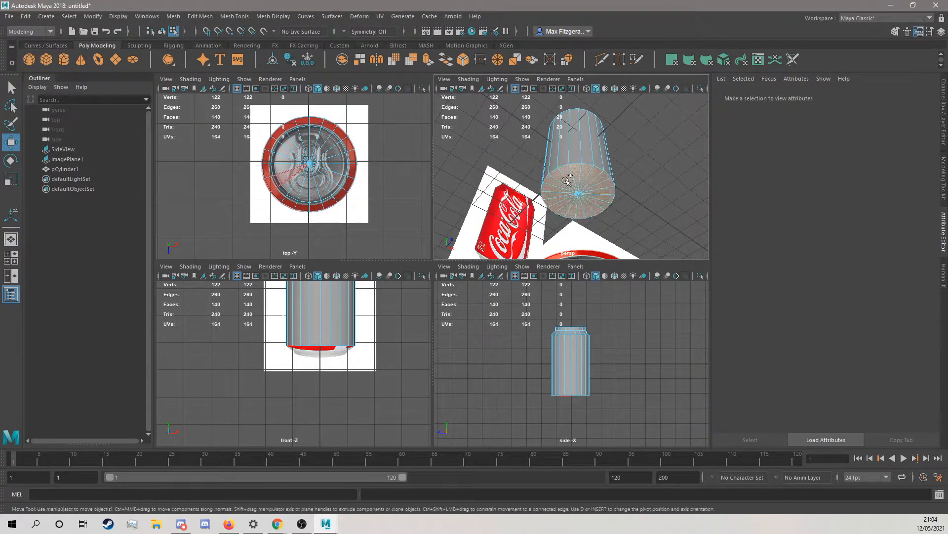
{"action": "left_click", "coordinate": [558, 192]}
{"action": "right_click_drag", "start_coordinate": [558, 192], "coordinate": [586, 139], "text": "alt"}
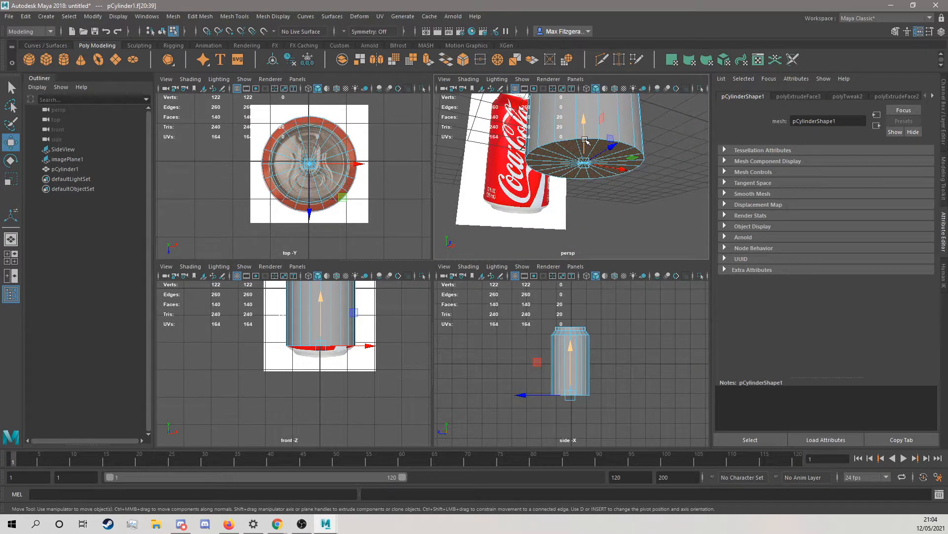
{"action": "key", "text": "ctrl+e"}
{"action": "left_click_drag", "start_coordinate": [602, 187], "coordinate": [603, 201]}
- Examine the can's lower edge and the newly extruded bottom band in UV and face display
{"action": "right_click_drag", "start_coordinate": [593, 140], "coordinate": [563, 154]}
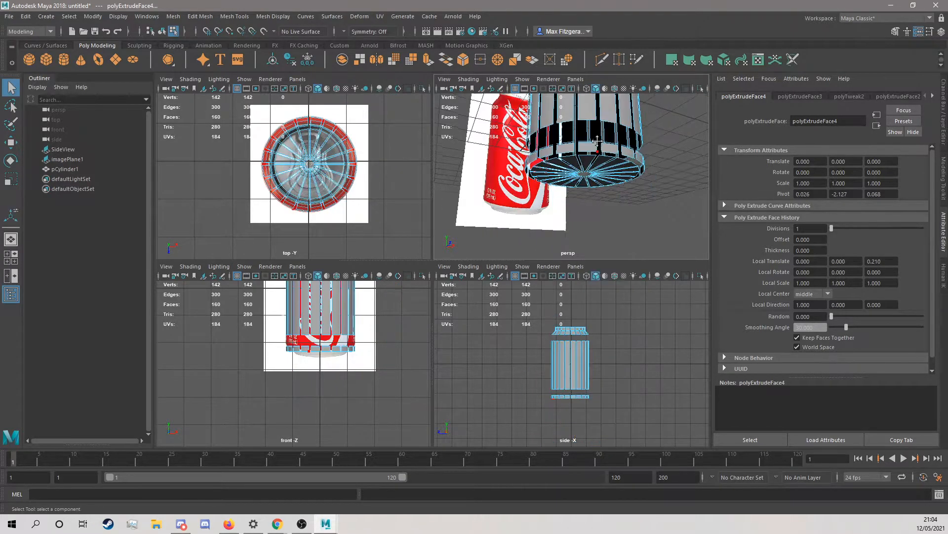
{"action": "left_click_drag", "start_coordinate": [585, 166], "coordinate": [575, 188], "text": "alt"}
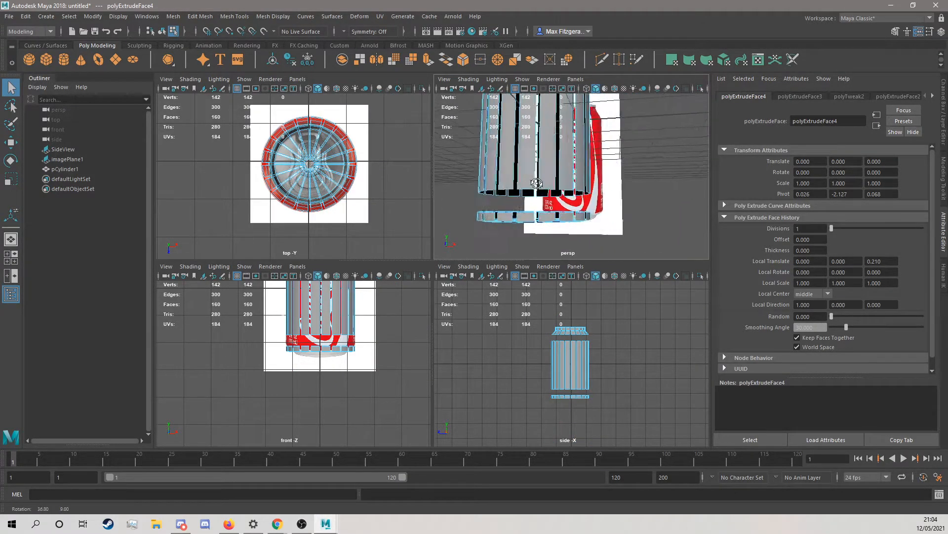
{"action": "middle_click_drag", "start_coordinate": [518, 189], "coordinate": [529, 195], "text": "alt"}
{"action": "scroll", "coordinate": [529, 195], "scroll_direction": "up", "scroll_amount": 3}
{"action": "left_click_drag", "start_coordinate": [529, 195], "coordinate": [599, 189], "text": "alt"}
{"action": "scroll", "coordinate": [600, 189], "scroll_direction": "down", "scroll_amount": 6}
{"action": "middle_click_drag", "start_coordinate": [600, 189], "coordinate": [590, 237], "text": "alt"}
{"action": "scroll", "coordinate": [576, 187], "scroll_direction": "up", "scroll_amount": 6}
{"action": "left_click_drag", "start_coordinate": [566, 186], "coordinate": [571, 161], "text": "alt"}
{"action": "right_click_drag", "start_coordinate": [586, 154], "coordinate": [587, 178]}
{"action": "mouse_move", "coordinate": [575, 134]}
{"action": "left_mouse_down"}
{"action": "mouse_move", "coordinate": [559, 123]}
{"action": "mouse_move", "coordinate": [574, 139]}
{"action": "left_mouse_up"}
{"action": "scroll", "coordinate": [574, 139], "scroll_direction": "down", "scroll_amount": 5}
{"action": "left_click_drag", "start_coordinate": [576, 214], "coordinate": [578, 164], "text": "alt"}
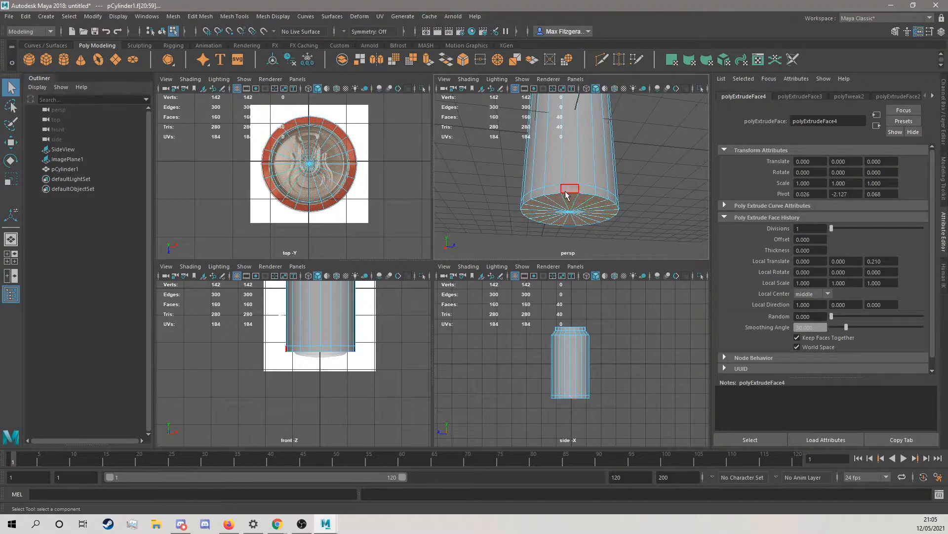
{"action": "scroll", "coordinate": [567, 195], "scroll_direction": "up", "scroll_amount": 3}
{"action": "left_click", "coordinate": [672, 185]}
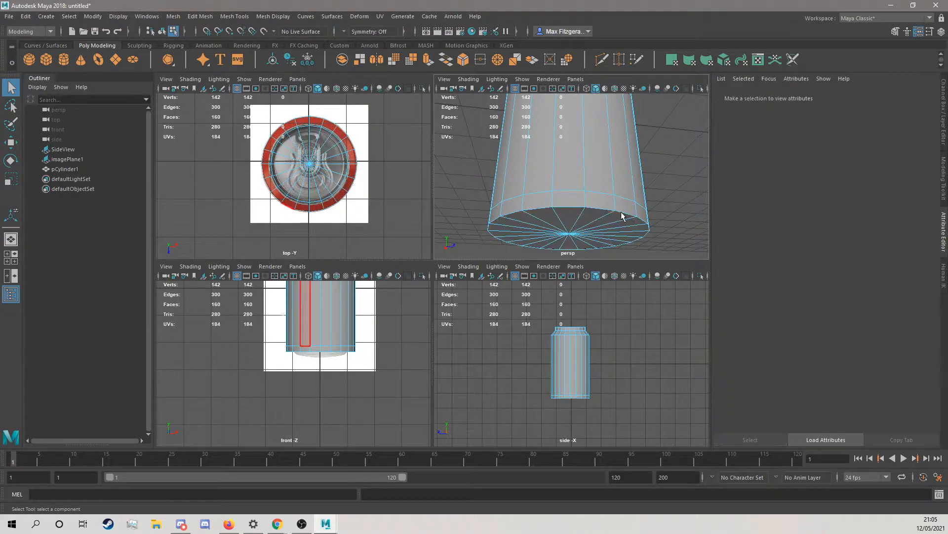
{"action": "scroll", "coordinate": [538, 217], "scroll_direction": "up", "scroll_amount": 3}
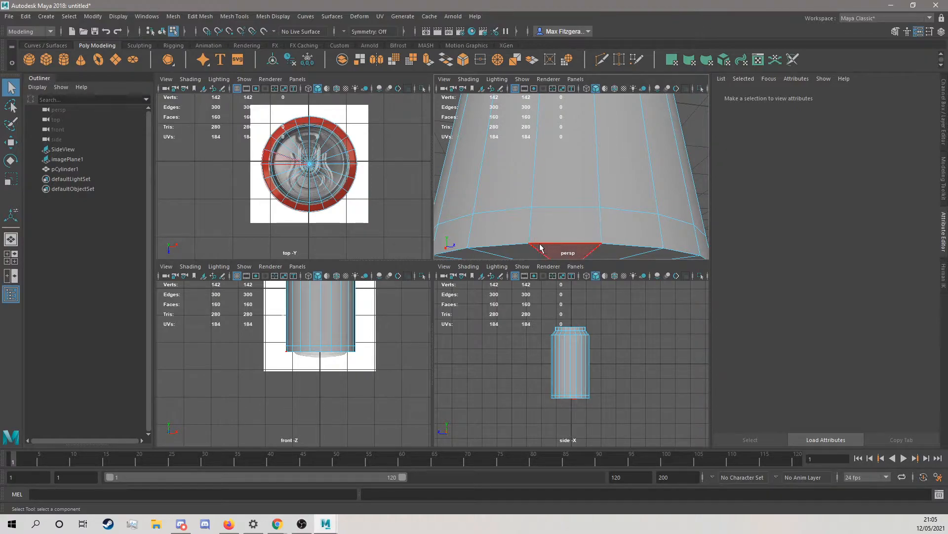
- Try pulling a single face near the can's bottom edge outward along X, and undo the move
{"action": "mouse_move", "coordinate": [554, 228]}
{"action": "right_mouse_down"}
{"action": "mouse_move", "coordinate": [551, 207]}
{"action": "mouse_move", "coordinate": [588, 220]}
{"action": "mouse_move", "coordinate": [569, 215]}
{"action": "mouse_move", "coordinate": [568, 231]}
{"action": "right_mouse_up"}
{"action": "left_click_drag", "start_coordinate": [559, 189], "coordinate": [570, 221]}
{"action": "left_click", "coordinate": [577, 224], "text": "ctrl"}
{"action": "left_click", "coordinate": [571, 183], "text": "ctrl"}
{"action": "scroll", "coordinate": [636, 232], "scroll_direction": "down", "scroll_amount": 5}
{"action": "left_click_drag", "start_coordinate": [636, 223], "coordinate": [541, 217], "text": "alt"}
{"action": "scroll", "coordinate": [559, 224], "scroll_direction": "down", "scroll_amount": 5}
{"action": "scroll", "coordinate": [533, 212], "scroll_direction": "up", "scroll_amount": 5}
{"action": "key", "text": "w"}
{"action": "key", "text": "ctrl+z"}
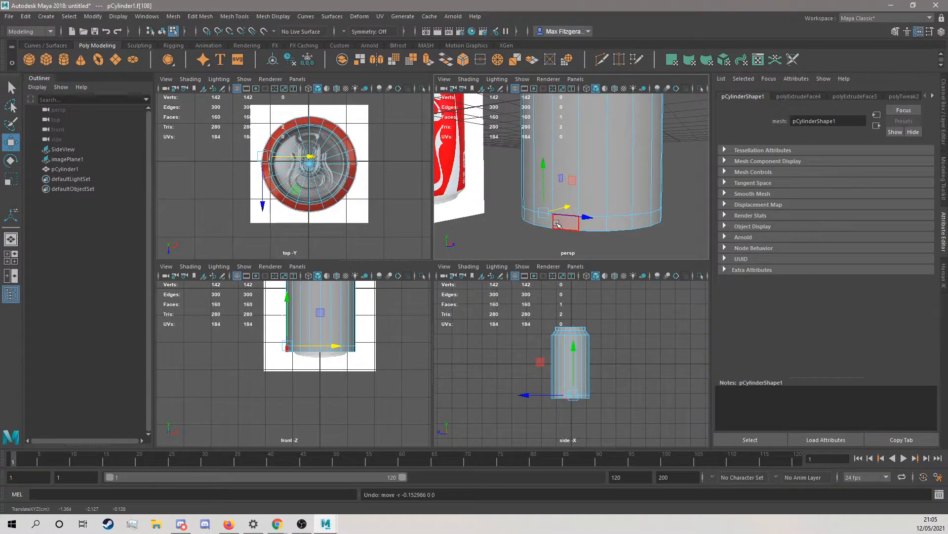
- Compare the can's bottom edge in the different component modes to check for overlapping faces
{"action": "right_click_drag", "start_coordinate": [606, 180], "coordinate": [573, 195]}
{"action": "left_click_drag", "start_coordinate": [565, 206], "coordinate": [583, 169], "text": "alt"}
{"action": "right_click_drag", "start_coordinate": [582, 169], "coordinate": [624, 165]}
{"action": "scroll", "coordinate": [581, 190], "scroll_direction": "up", "scroll_amount": 6}
{"action": "middle_click_drag", "start_coordinate": [568, 214], "coordinate": [578, 167], "text": "alt"}
{"action": "right_click_drag", "start_coordinate": [572, 181], "coordinate": [542, 193]}
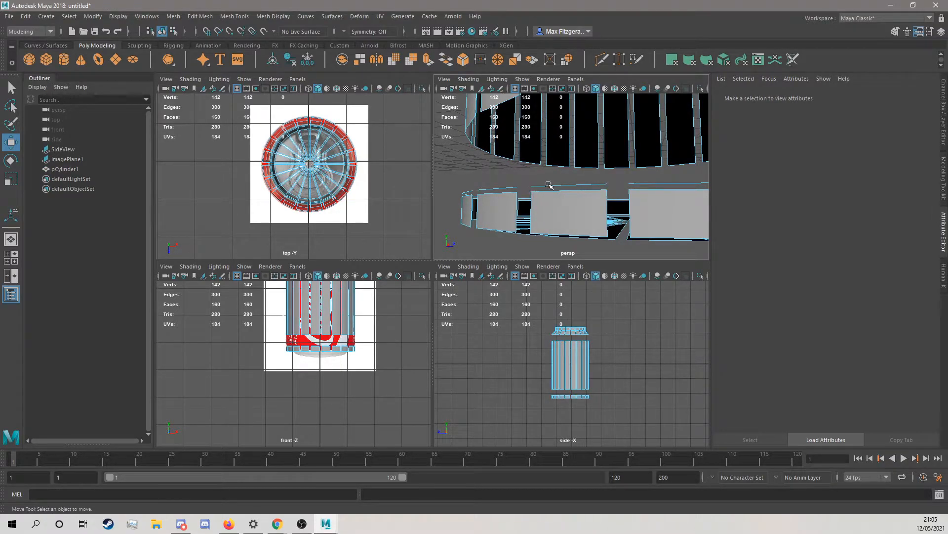
{"action": "right_click_drag", "start_coordinate": [545, 186], "coordinate": [546, 213]}
{"action": "left_click", "coordinate": [568, 199]}
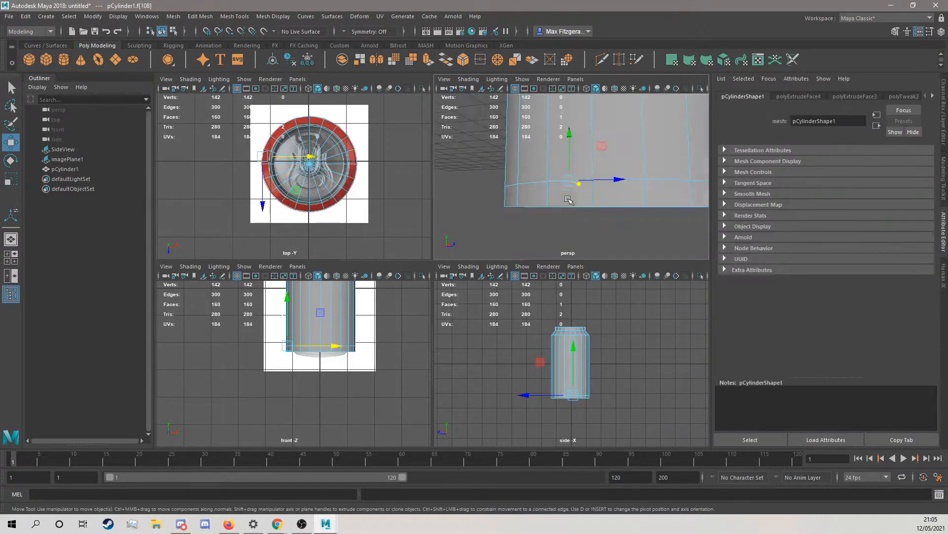
{"action": "scroll", "coordinate": [573, 202], "scroll_direction": "down", "scroll_amount": 8}
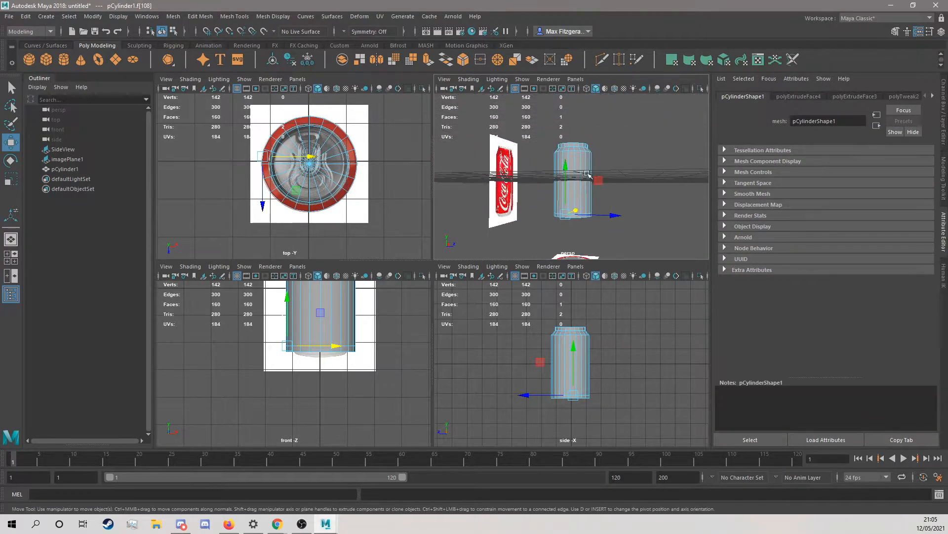
- Select all the can's faces and deselect the bottom band, the main body and the bottom cap
{"action": "left_click_drag", "start_coordinate": [579, 188], "coordinate": [614, 239]}
{"action": "key", "text": "f"}
{"action": "middle_click_drag", "start_coordinate": [596, 225], "coordinate": [580, 160], "text": "alt"}
{"action": "left_click_drag", "start_coordinate": [580, 159], "coordinate": [558, 178], "text": "alt"}
{"action": "scroll", "coordinate": [576, 194], "scroll_direction": "up", "scroll_amount": 3}
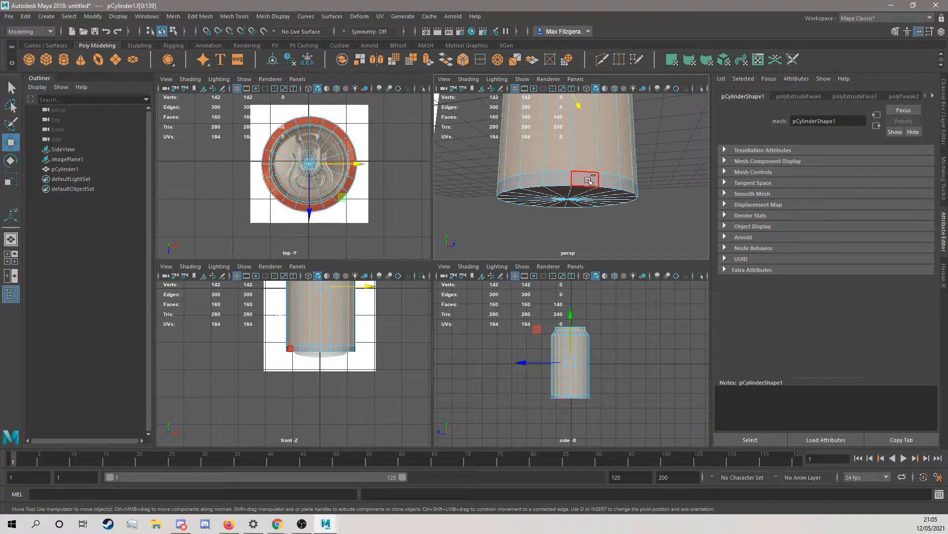
{"action": "left_click", "coordinate": [551, 151], "text": "ctrl"}
{"action": "double_click", "coordinate": [586, 153], "text": "ctrl"}
{"action": "left_click_drag", "start_coordinate": [576, 207], "coordinate": [568, 171], "text": "alt"}
{"action": "left_click_drag", "start_coordinate": [647, 131], "coordinate": [641, 167], "text": "alt"}
{"action": "middle_click_drag", "start_coordinate": [592, 143], "coordinate": [585, 192], "text": "alt"}
{"action": "left_click_drag", "start_coordinate": [586, 192], "coordinate": [568, 210], "text": "alt"}
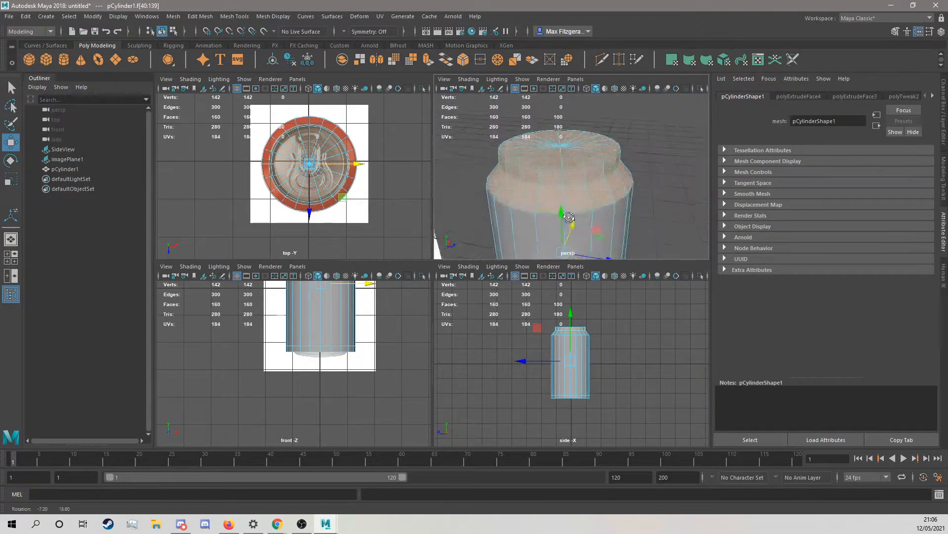
- Deselect the shoulder, neck and top cap faces, and delete the remaining hidden faces of the zero-height extrusion
{"action": "double_click", "coordinate": [573, 199], "text": "ctrl"}
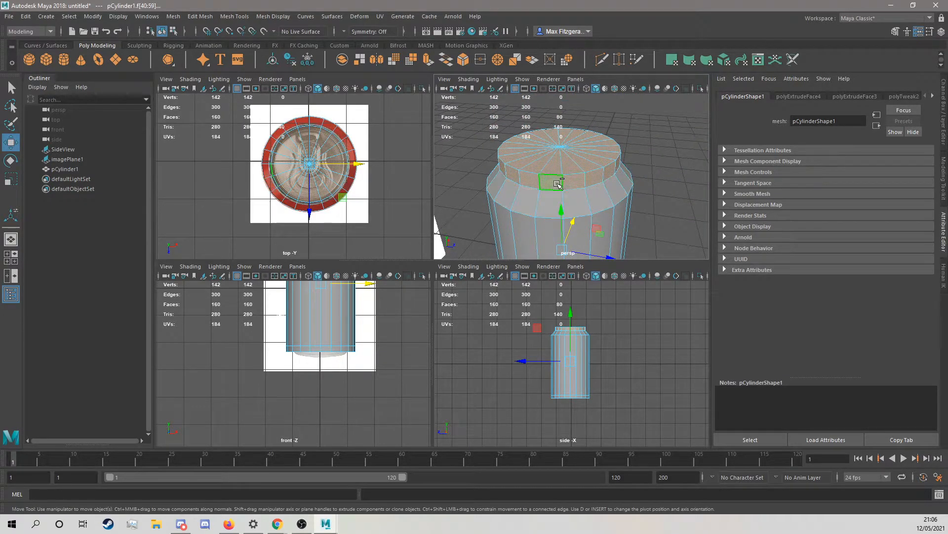
{"action": "double_click", "coordinate": [576, 183], "text": "ctrl"}
{"action": "left_click_drag", "start_coordinate": [576, 183], "coordinate": [548, 217], "text": "alt"}
{"action": "double_click", "coordinate": [544, 164], "text": "ctrl"}
{"action": "mouse_move", "coordinate": [529, 138]}
{"action": "left_mouse_down"}
{"action": "mouse_move", "coordinate": [523, 158]}
{"action": "mouse_move", "coordinate": [518, 151]}
{"action": "left_mouse_up"}
{"action": "left_click_drag", "start_coordinate": [517, 150], "coordinate": [559, 191], "text": "alt"}
{"action": "key", "text": "ctrl+z"}
{"action": "key", "text": "ctrl+z"}
{"action": "key", "text": "ctrl+z"}
{"action": "left_click", "coordinate": [580, 197]}
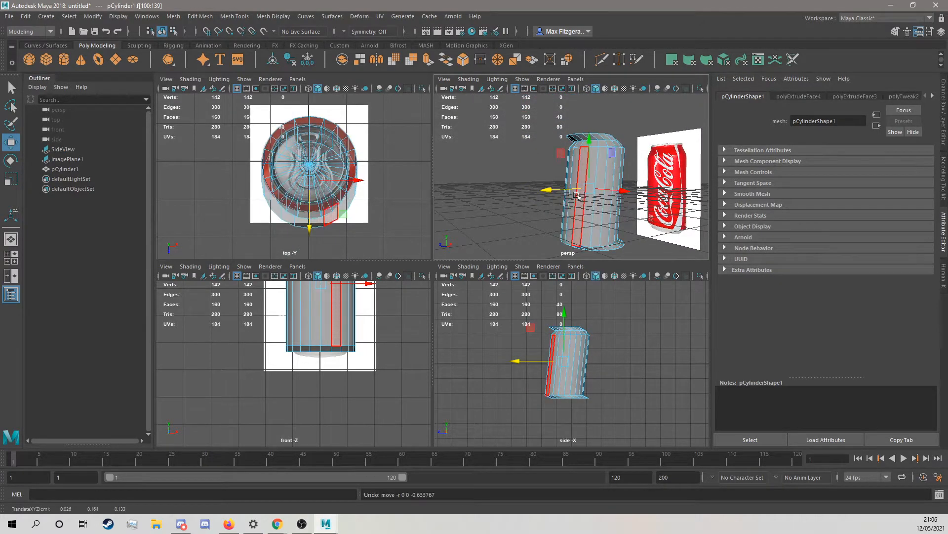
{"action": "key", "text": "Delete"}
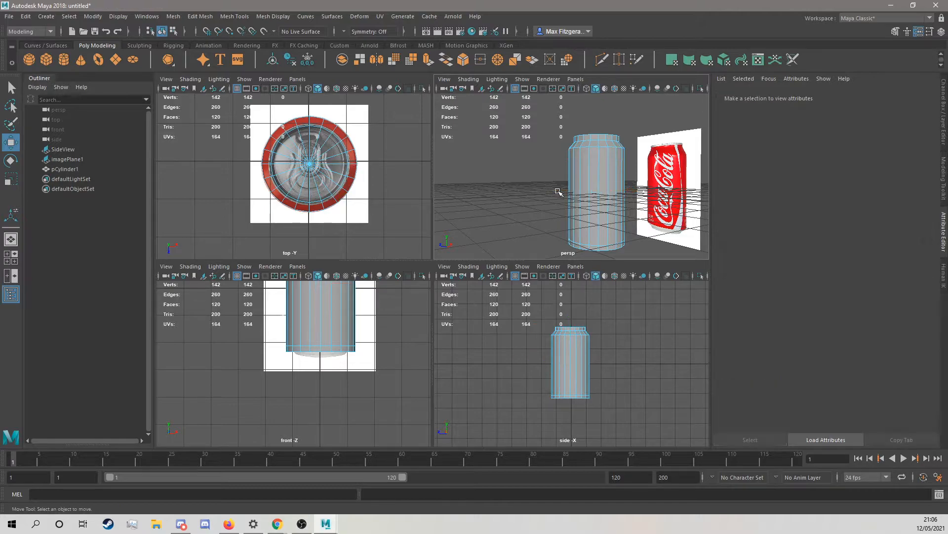
- Examine the cleaned-up can mesh in another component display from several angles
{"action": "scroll", "coordinate": [560, 192], "scroll_direction": "up", "scroll_amount": 5}
{"action": "mouse_move", "coordinate": [559, 192]}
{"action": "left_mouse_down", "text": "alt"}
{"action": "mouse_move", "coordinate": [599, 163]}
{"action": "mouse_move", "coordinate": [563, 203]}
{"action": "left_mouse_up", "text": "alt"}
{"action": "right_click_drag", "start_coordinate": [562, 192], "coordinate": [520, 203]}
{"action": "scroll", "coordinate": [573, 190], "scroll_direction": "up", "scroll_amount": 5}
{"action": "left_click_drag", "start_coordinate": [580, 187], "coordinate": [561, 176], "text": "alt"}
{"action": "scroll", "coordinate": [593, 197], "scroll_direction": "down", "scroll_amount": 5}
{"action": "scroll", "coordinate": [581, 204], "scroll_direction": "down", "scroll_amount": 6}
- Select all the bottom cap faces and scale them inward to match the tapered base in the front view
{"action": "right_click_drag", "start_coordinate": [562, 176], "coordinate": [562, 202]}
{"action": "scroll", "coordinate": [563, 214], "scroll_direction": "up", "scroll_amount": 5}
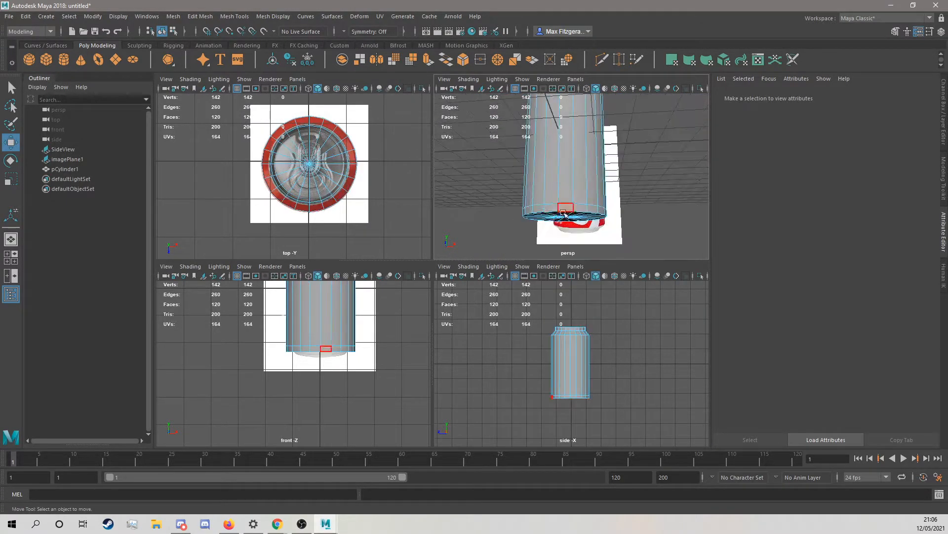
{"action": "scroll", "coordinate": [600, 222], "scroll_direction": "up", "scroll_amount": 4}
{"action": "mouse_move", "coordinate": [561, 221]}
{"action": "left_mouse_down", "text": "alt"}
{"action": "mouse_move", "coordinate": [574, 177]}
{"action": "mouse_move", "coordinate": [558, 162]}
{"action": "left_mouse_up", "text": "alt"}
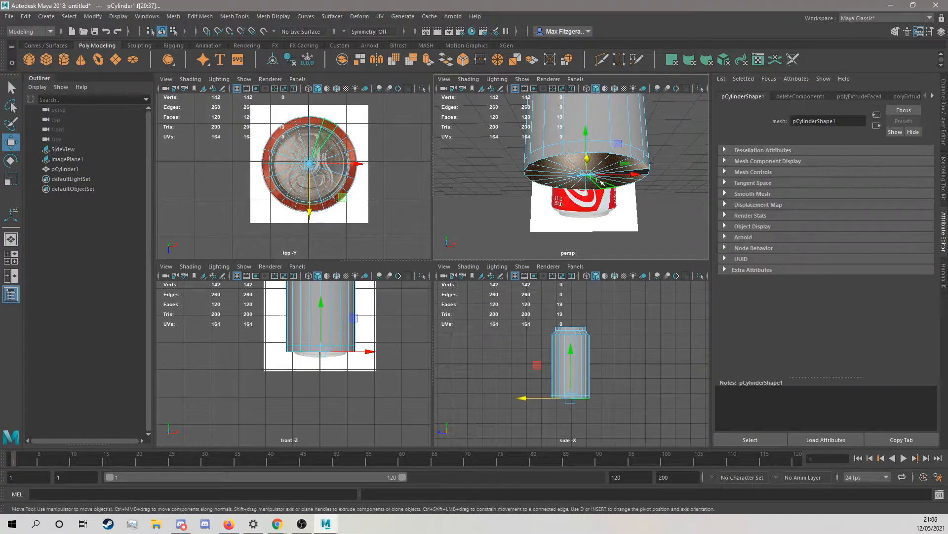
{"action": "scroll", "coordinate": [337, 362], "scroll_direction": "up", "scroll_amount": 3}
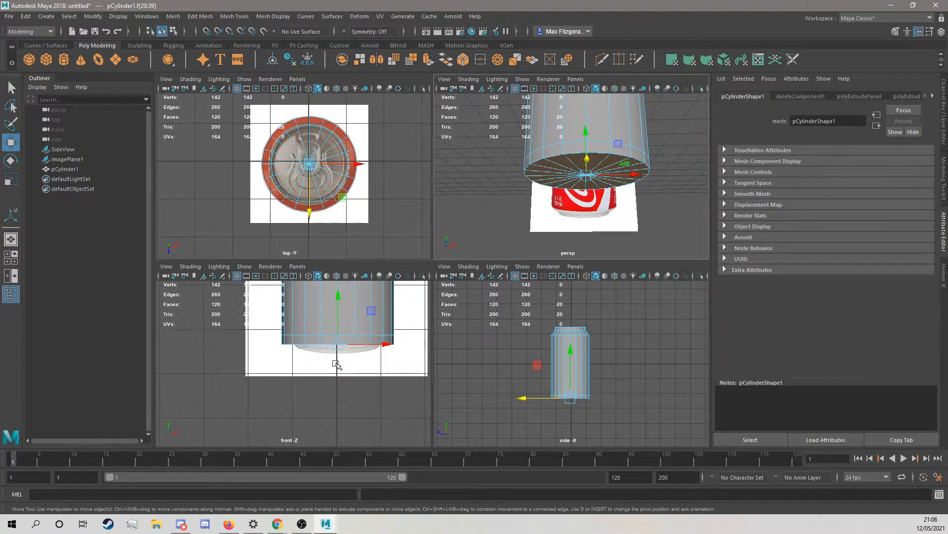
{"action": "key", "text": "r"}
{"action": "left_click_drag", "start_coordinate": [341, 344], "coordinate": [290, 348]}
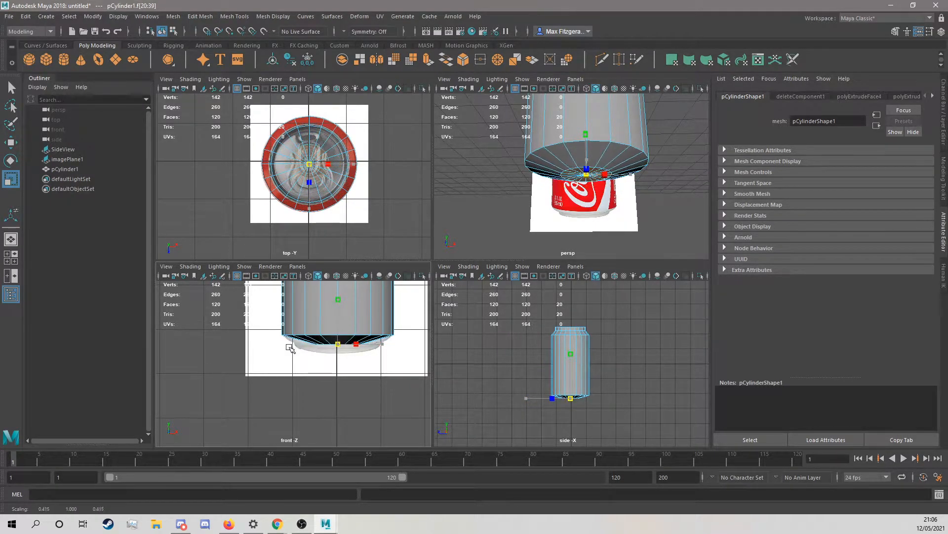
{"action": "scroll", "coordinate": [333, 341], "scroll_direction": "up", "scroll_amount": 3}
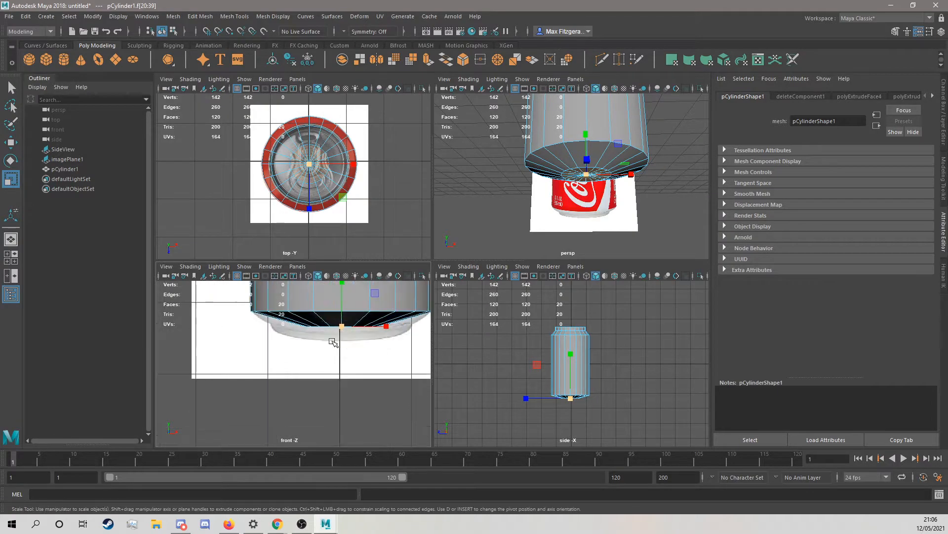
{"action": "middle_click_drag", "start_coordinate": [334, 332], "coordinate": [330, 355], "text": "alt"}
{"action": "left_click_drag", "start_coordinate": [337, 349], "coordinate": [383, 352]}
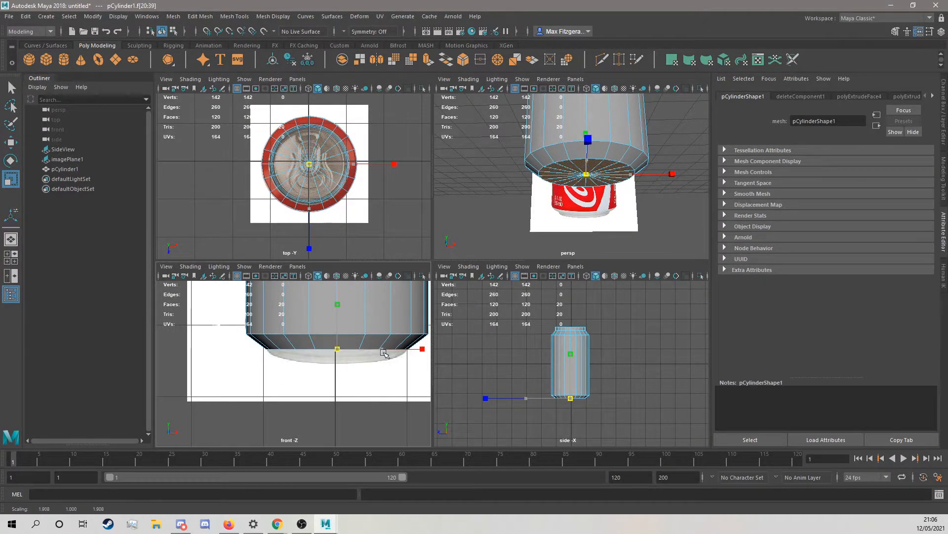
{"action": "left_click_drag", "start_coordinate": [384, 352], "coordinate": [383, 352]}
- Extrude the bottom cap faces, lower them to the reference can's base in the front view, and clear the selection
{"action": "key", "text": "ctrl+e"}
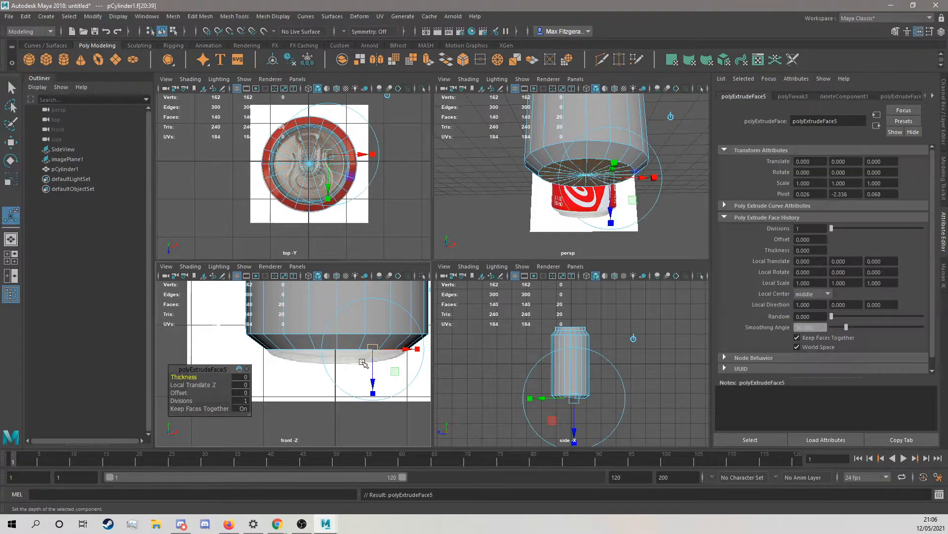
{"action": "key", "text": "w"}
{"action": "left_click_drag", "start_coordinate": [337, 353], "coordinate": [337, 339]}
{"action": "scroll", "coordinate": [527, 220], "scroll_direction": "down", "scroll_amount": 5}
{"action": "left_click_drag", "start_coordinate": [527, 218], "coordinate": [639, 171], "text": "alt"}
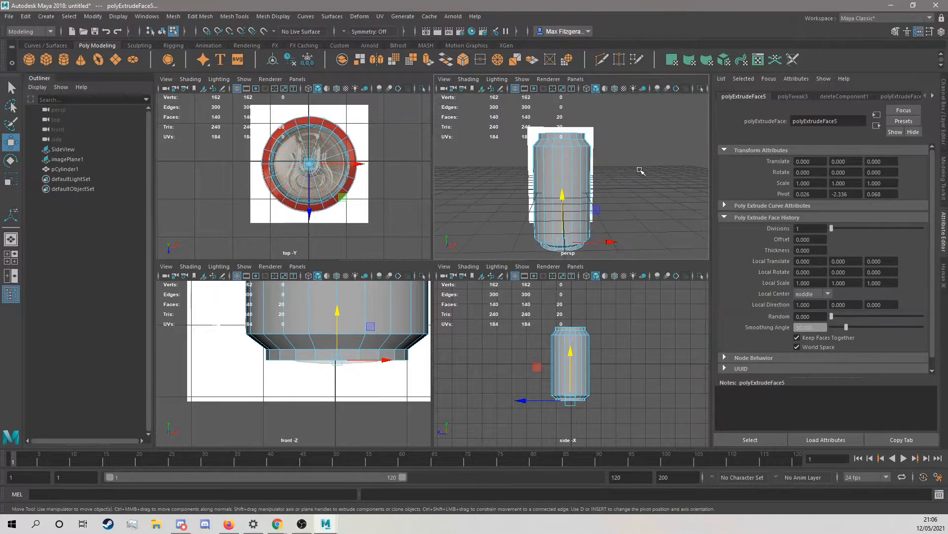
{"action": "left_click", "coordinate": [639, 172]}
{"action": "scroll", "coordinate": [599, 203], "scroll_direction": "down", "scroll_amount": 4}
{"action": "left_click_drag", "start_coordinate": [600, 203], "coordinate": [591, 205], "text": "alt"}
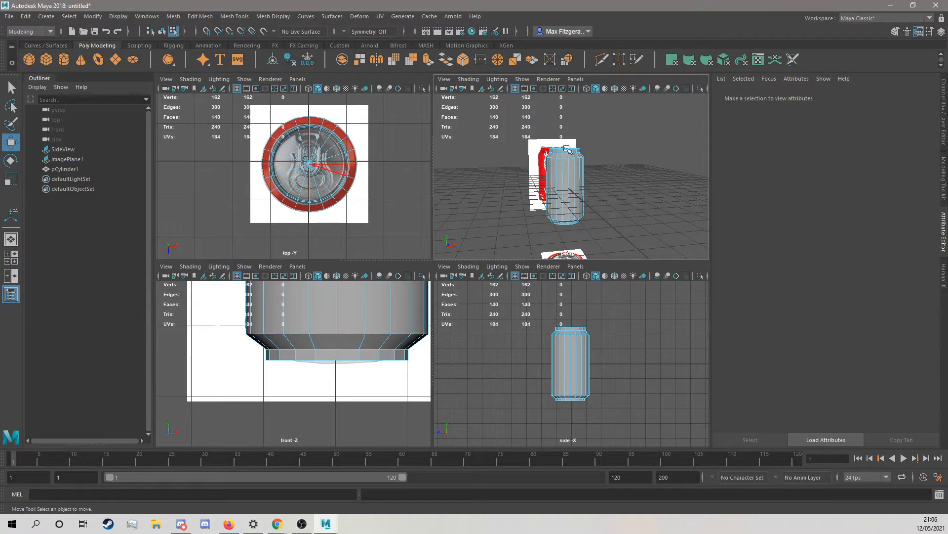
- Select the edge loop where the can's straight body meets the tapered shoulder in the perspective view
{"action": "key", "text": "space"}
{"action": "scroll", "coordinate": [512, 237], "scroll_direction": "down", "scroll_amount": 2}
{"action": "left_click_drag", "start_coordinate": [512, 237], "coordinate": [436, 287], "text": "alt"}
{"action": "scroll", "coordinate": [467, 297], "scroll_direction": "up", "scroll_amount": 2}
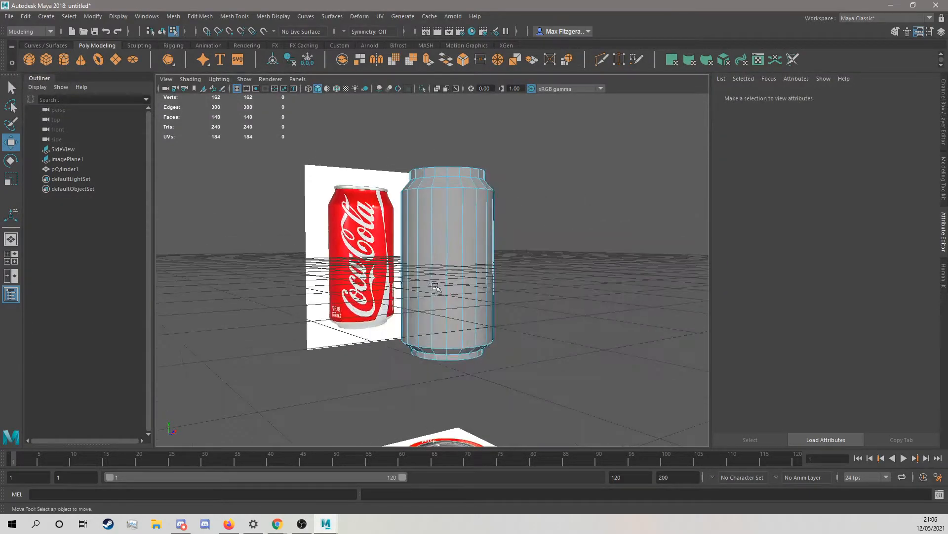
{"action": "left_click_drag", "start_coordinate": [432, 288], "coordinate": [352, 362], "text": "alt"}
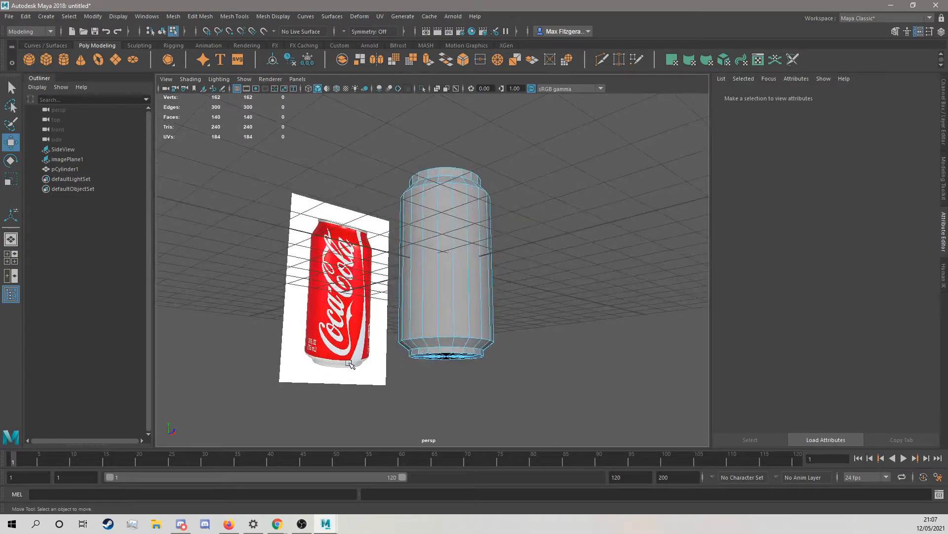
{"action": "left_click_drag", "start_coordinate": [324, 231], "coordinate": [419, 201], "text": "alt"}
{"action": "middle_click_drag", "start_coordinate": [418, 201], "coordinate": [425, 224], "text": "alt"}
{"action": "right_click_drag", "start_coordinate": [425, 222], "coordinate": [414, 188]}
{"action": "double_click", "coordinate": [417, 210]}
{"action": "left_click_drag", "start_coordinate": [429, 238], "coordinate": [410, 313], "text": "alt"}
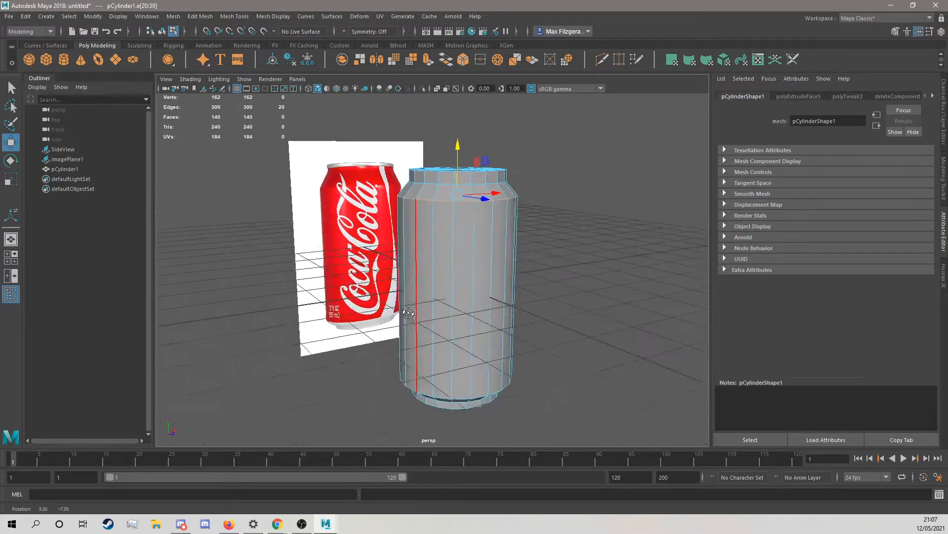
- Turn on X-Ray shading in the front view and lower the shoulder edge loop to match the reference can
{"action": "key", "text": "space"}
{"action": "key", "text": "space"}
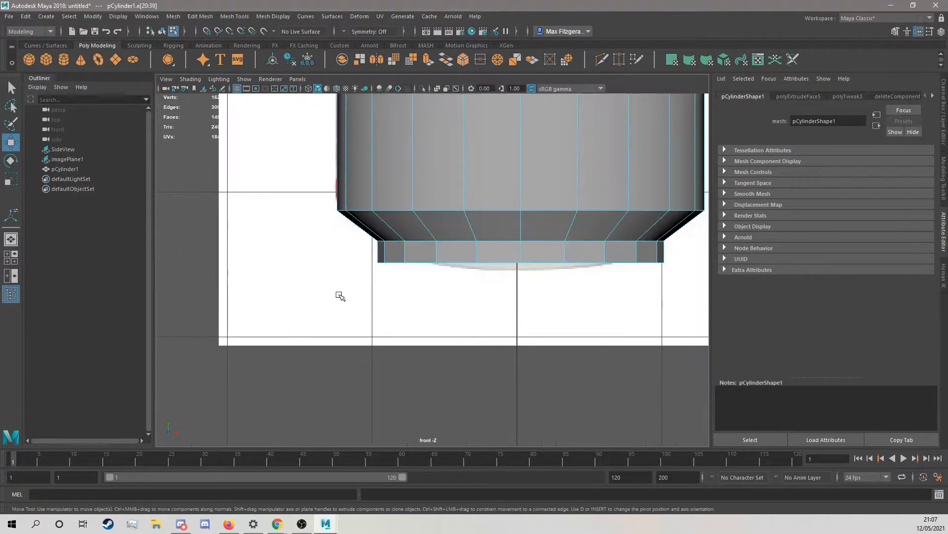
{"action": "middle_click_drag", "start_coordinate": [339, 296], "coordinate": [348, 436], "text": "alt"}
{"action": "right_click_drag", "start_coordinate": [348, 436], "coordinate": [370, 224], "text": "alt"}
{"action": "middle_click_drag", "start_coordinate": [370, 224], "coordinate": [356, 290], "text": "alt"}
{"action": "right_click_drag", "start_coordinate": [357, 290], "coordinate": [482, 269], "text": "alt"}
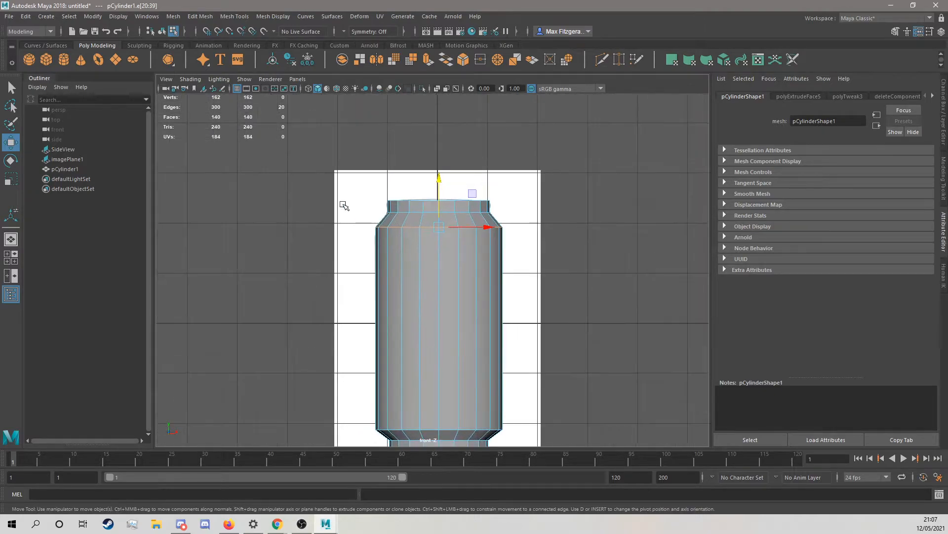
{"action": "left_click", "coordinate": [192, 79]}
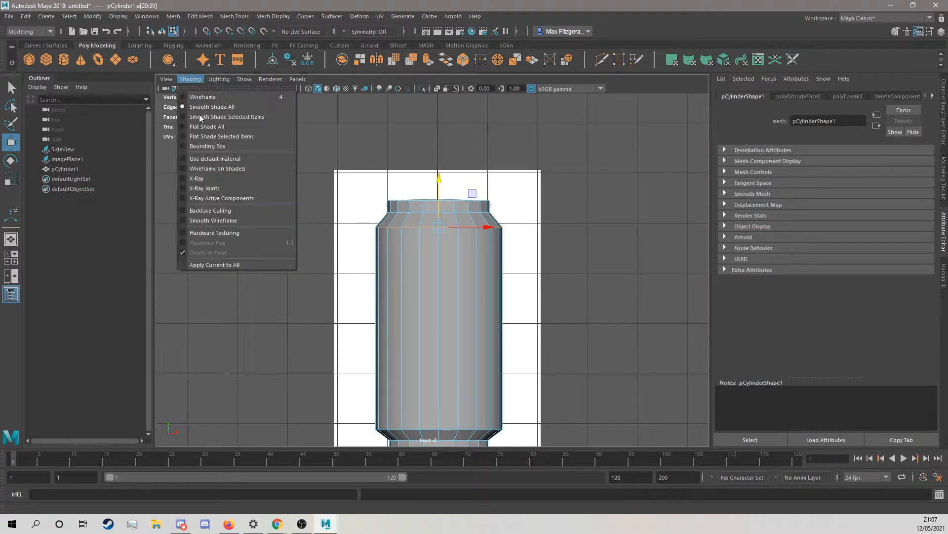
{"action": "left_click", "coordinate": [201, 179]}
{"action": "scroll", "coordinate": [434, 235], "scroll_direction": "up", "scroll_amount": 6}
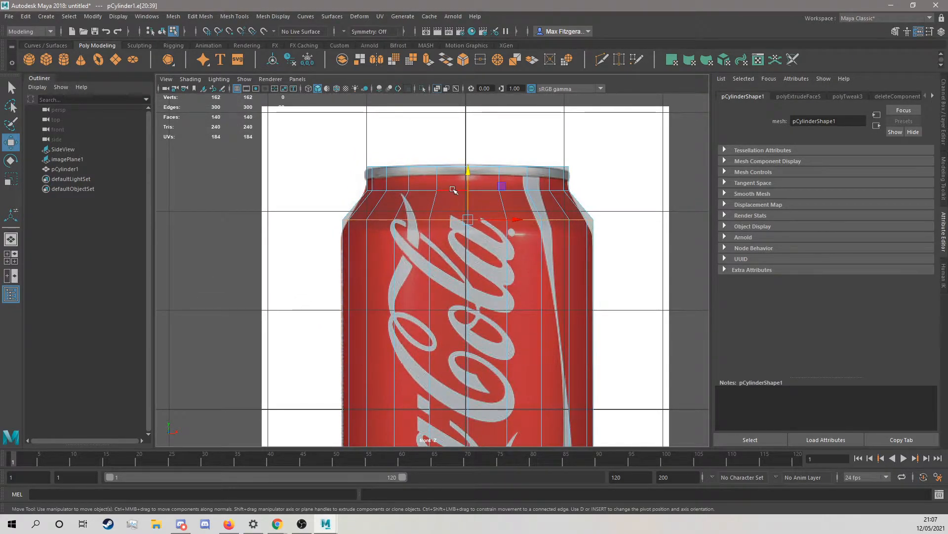
{"action": "left_click_drag", "start_coordinate": [468, 191], "coordinate": [466, 200]}
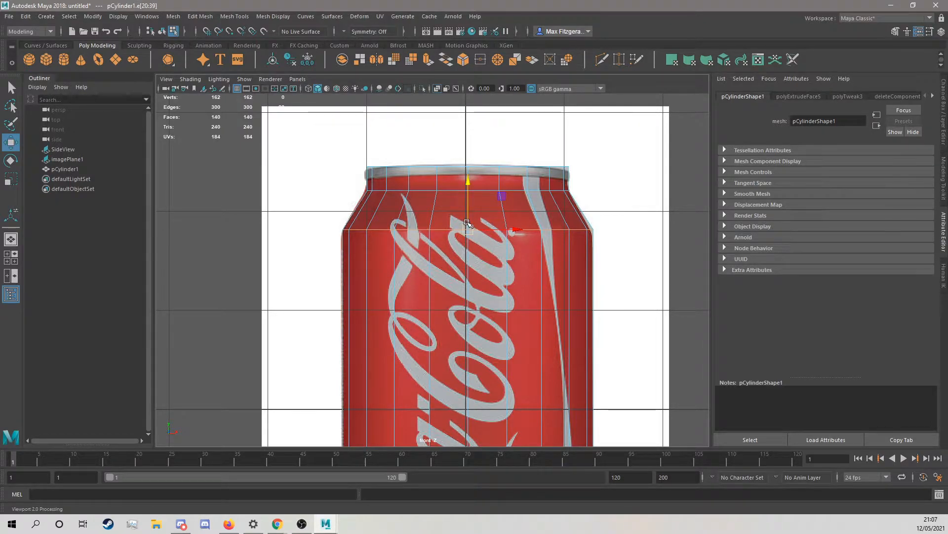
- Bevel the shoulder edge loop with a fraction of 0.2 and 2 segments
{"action": "key", "text": "ctrl+b"}
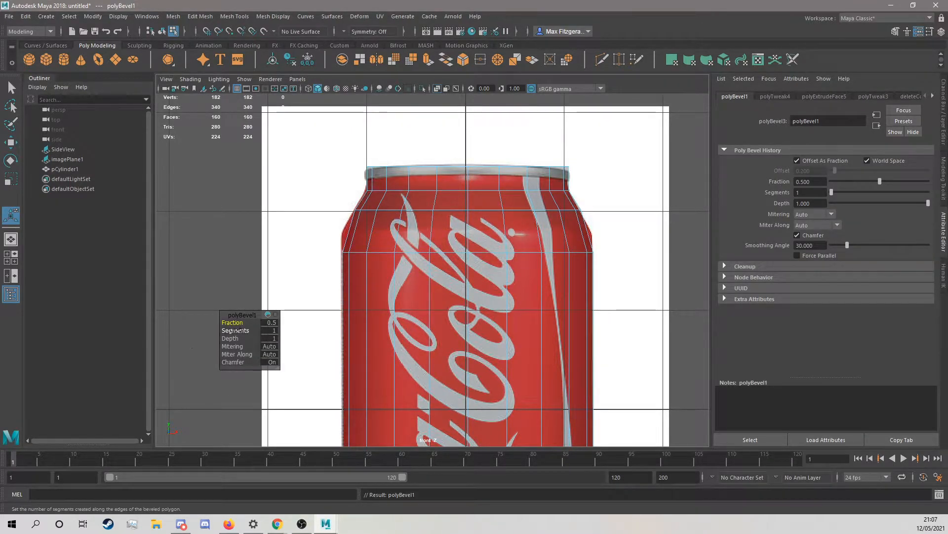
{"action": "left_click_drag", "start_coordinate": [245, 322], "coordinate": [233, 322]}
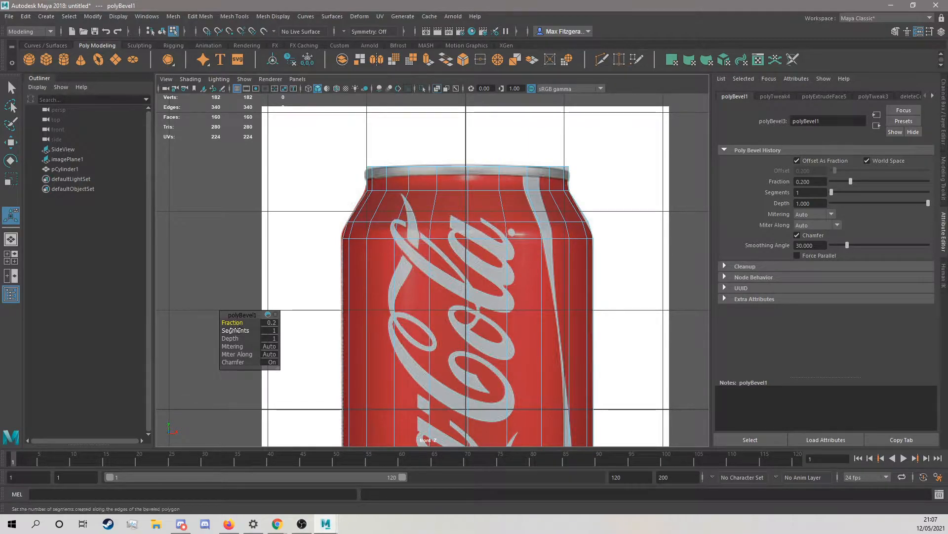
{"action": "left_click_drag", "start_coordinate": [244, 315], "coordinate": [211, 252]}
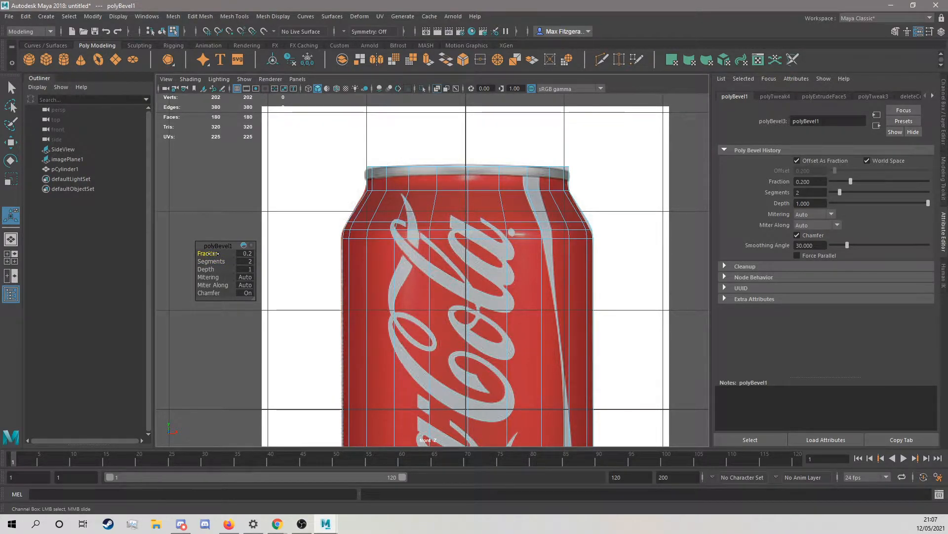
{"action": "scroll", "coordinate": [415, 247], "scroll_direction": "up", "scroll_amount": 5}
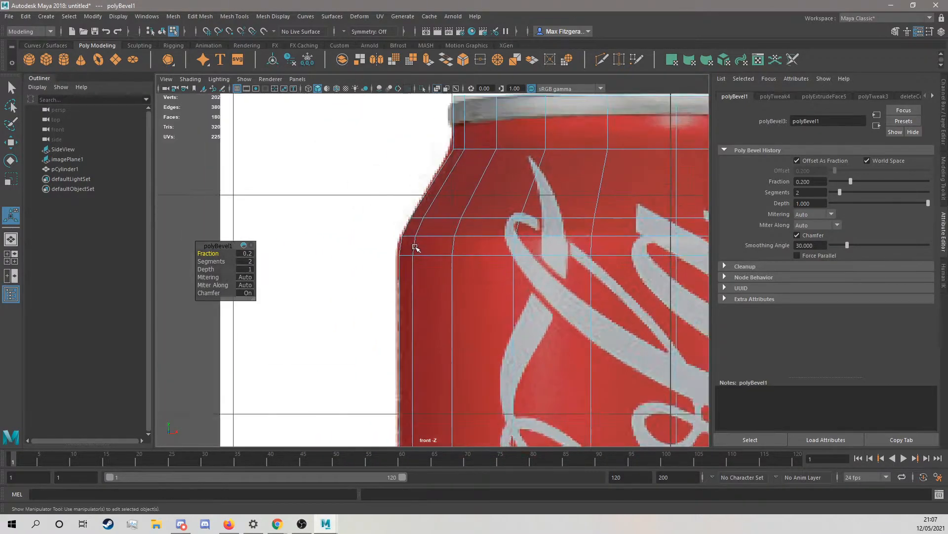
{"action": "scroll", "coordinate": [390, 233], "scroll_direction": "up", "scroll_amount": 3}
- Try to bevel the lower edge loop where the can's body meets the tapered base in the front view
{"action": "scroll", "coordinate": [388, 180], "scroll_direction": "down", "scroll_amount": 10}
{"action": "scroll", "coordinate": [396, 237], "scroll_direction": "up", "scroll_amount": 4}
{"action": "mouse_move", "coordinate": [439, 293]}
{"action": "middle_mouse_down", "text": "alt"}
{"action": "mouse_move", "coordinate": [450, 236]}
{"action": "mouse_move", "coordinate": [449, 130]}
{"action": "middle_mouse_up", "text": "alt"}
{"action": "middle_click_drag", "start_coordinate": [443, 324], "coordinate": [449, 280], "text": "alt"}
{"action": "middle_click_drag", "start_coordinate": [390, 345], "coordinate": [401, 306], "text": "alt"}
{"action": "scroll", "coordinate": [401, 306], "scroll_direction": "up", "scroll_amount": 2}
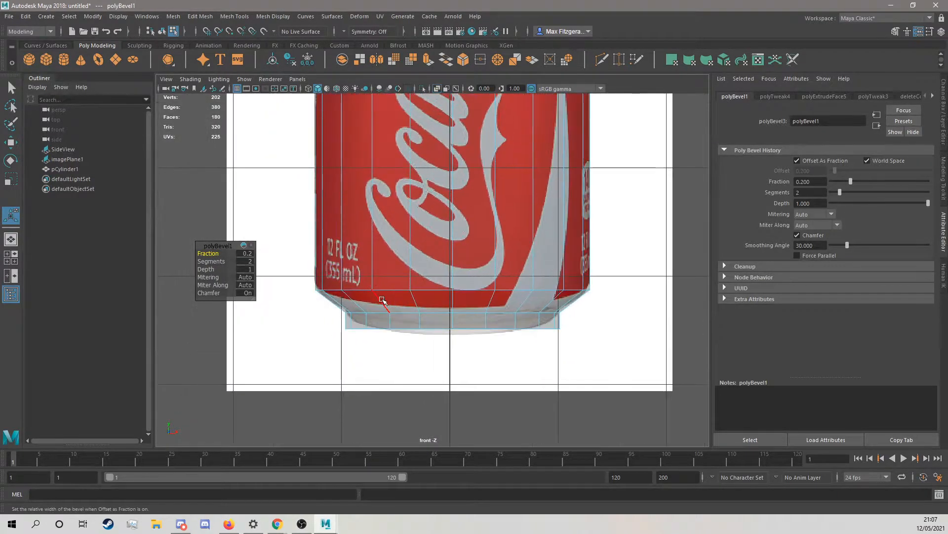
{"action": "double_click", "coordinate": [391, 289]}
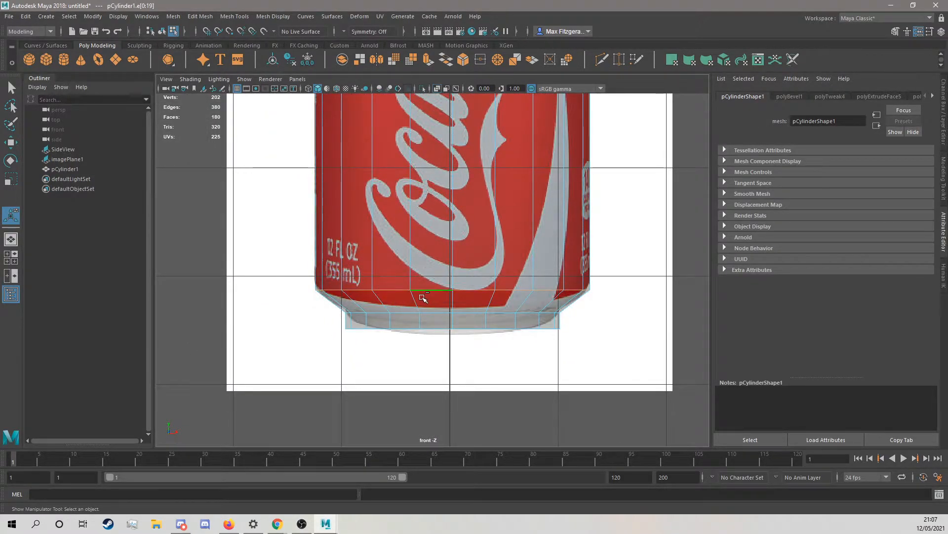
{"action": "key", "text": "ctrl+b"}
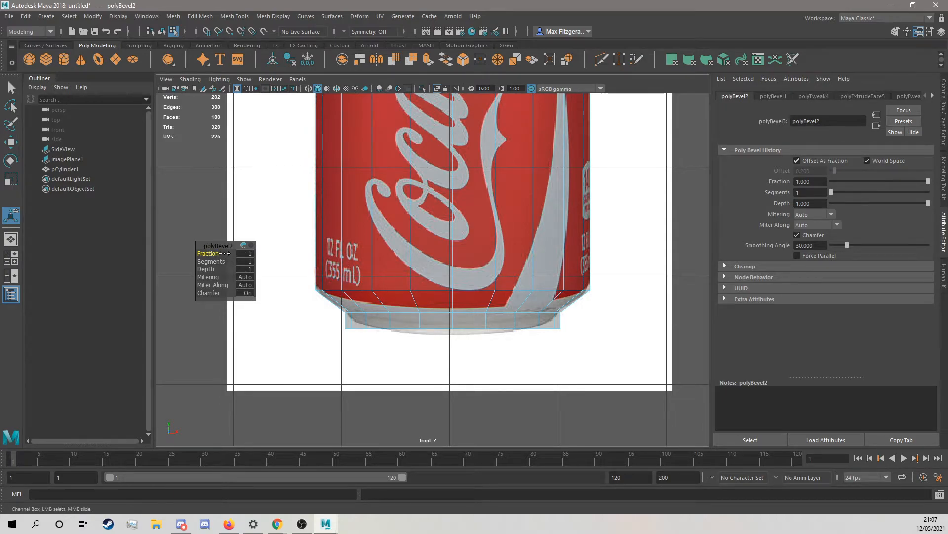
{"action": "key", "text": "ctrl+z"}
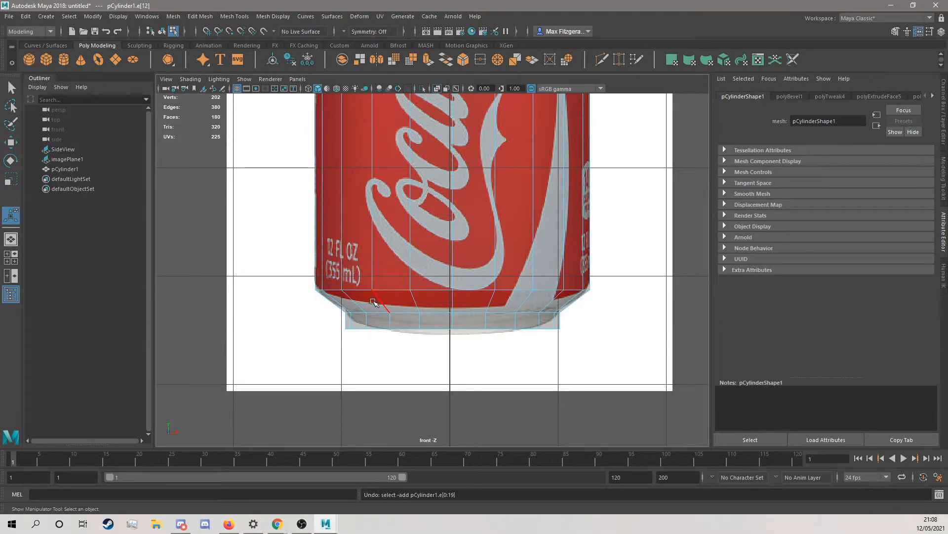
{"action": "key", "text": "ctrl+b"}
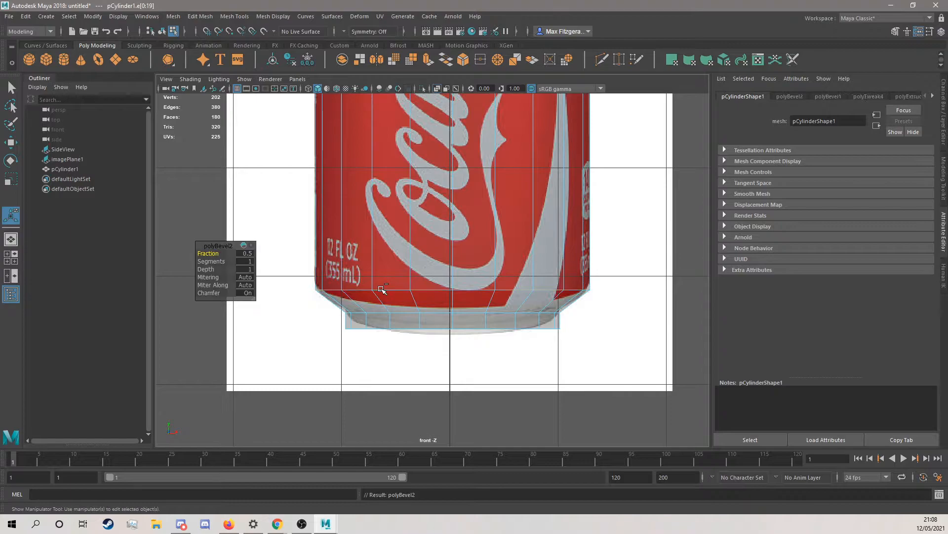
{"action": "key", "text": "ctrl+z"}
- Examine the mesh around the can's base from below in the perspective view, using another component display
{"action": "right_click_drag", "start_coordinate": [378, 269], "coordinate": [404, 236]}
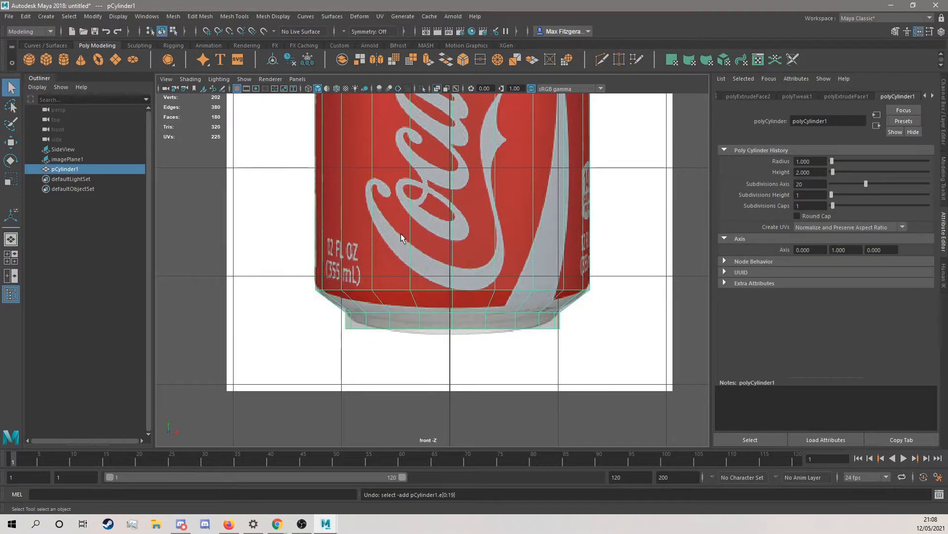
{"action": "key", "text": "space"}
{"action": "key", "text": "space"}
{"action": "left_click_drag", "start_coordinate": [457, 341], "coordinate": [470, 299], "text": "alt"}
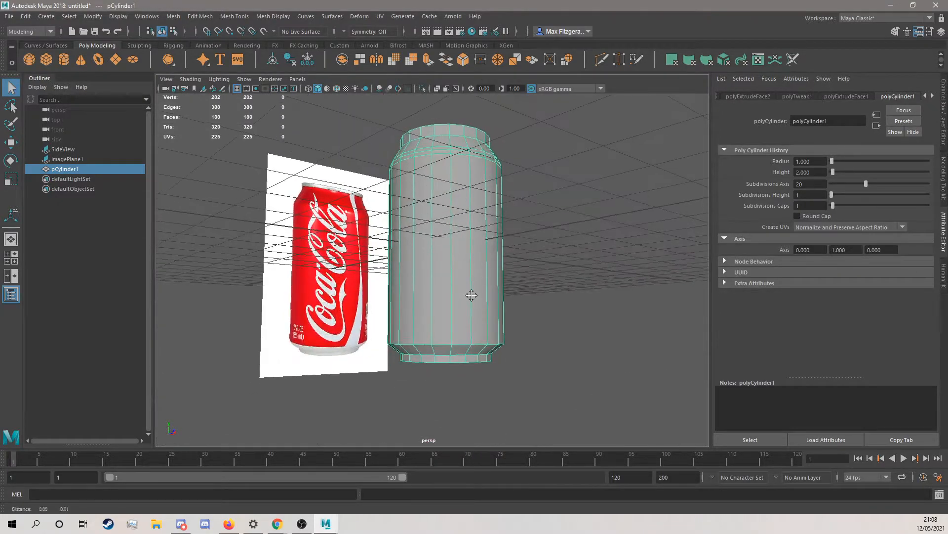
{"action": "scroll", "coordinate": [470, 298], "scroll_direction": "up", "scroll_amount": 5}
{"action": "middle_click_drag", "start_coordinate": [454, 375], "coordinate": [458, 309], "text": "alt"}
{"action": "left_click_drag", "start_coordinate": [458, 309], "coordinate": [455, 239], "text": "alt"}
{"action": "right_click_drag", "start_coordinate": [456, 238], "coordinate": [409, 253]}
{"action": "scroll", "coordinate": [433, 295], "scroll_direction": "up", "scroll_amount": 3}
{"action": "scroll", "coordinate": [450, 305], "scroll_direction": "down", "scroll_amount": 3}
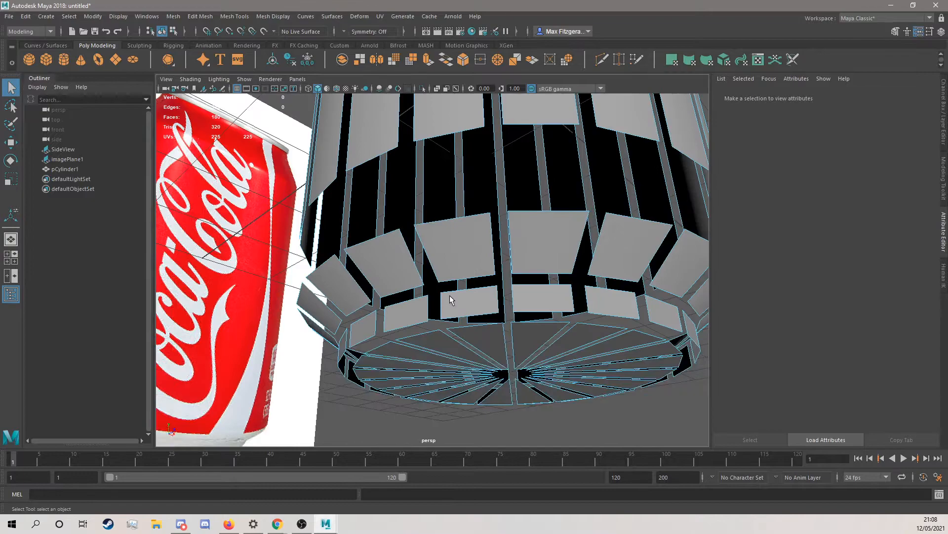
{"action": "left_click_drag", "start_coordinate": [449, 300], "coordinate": [453, 307], "text": "alt"}
- Try to move a single vertex on the upper edge of the tapered base
{"action": "right_click_drag", "start_coordinate": [459, 308], "coordinate": [414, 241]}
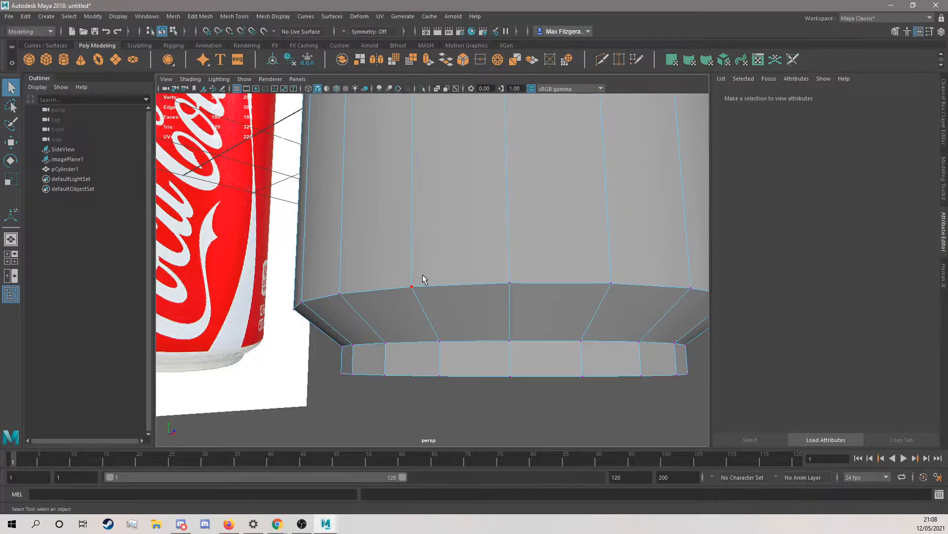
{"action": "left_click", "coordinate": [418, 293]}
{"action": "key", "text": "w"}
{"action": "mouse_move", "coordinate": [416, 269]}
{"action": "left_mouse_down"}
{"action": "mouse_move", "coordinate": [412, 246]}
{"action": "mouse_move", "coordinate": [412, 267]}
{"action": "left_mouse_up"}
{"action": "scroll", "coordinate": [439, 292], "scroll_direction": "down", "scroll_amount": 3}
{"action": "left_click_drag", "start_coordinate": [460, 297], "coordinate": [490, 312], "text": "alt"}
{"action": "scroll", "coordinate": [439, 313], "scroll_direction": "down", "scroll_amount": 2}
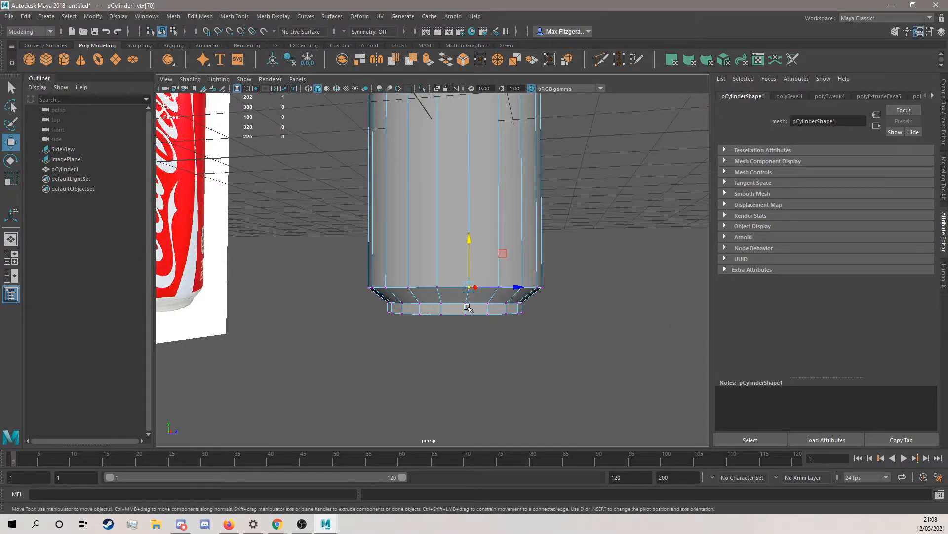
- Try again to bevel the edge loop above the tapered base, working in the perspective view
{"action": "left_click_drag", "start_coordinate": [426, 261], "coordinate": [467, 319], "text": "alt"}
{"action": "scroll", "coordinate": [446, 294], "scroll_direction": "up", "scroll_amount": 2}
{"action": "mouse_move", "coordinate": [467, 239]}
{"action": "right_mouse_down"}
{"action": "mouse_move", "coordinate": [465, 262]}
{"action": "mouse_move", "coordinate": [461, 225]}
{"action": "right_mouse_up"}
{"action": "double_click", "coordinate": [434, 281]}
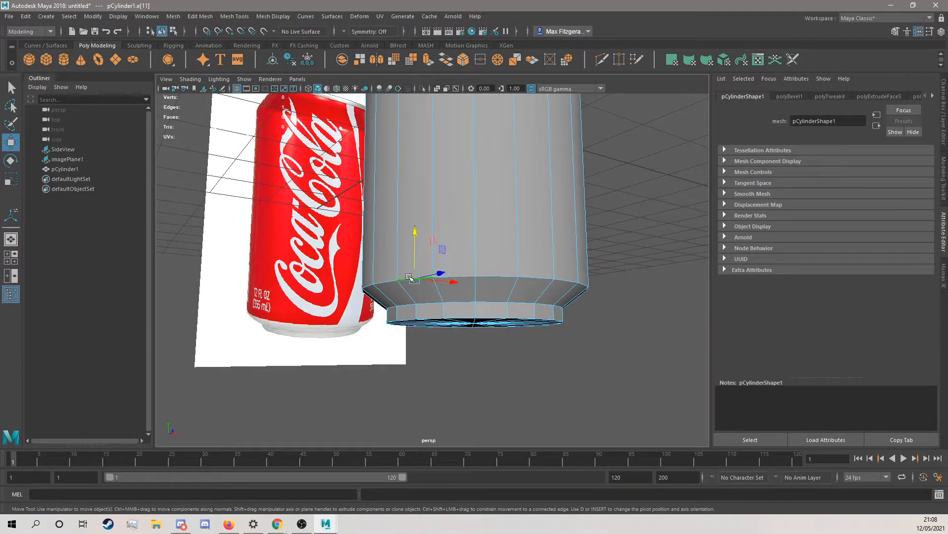
{"action": "scroll", "coordinate": [386, 223], "scroll_direction": "up", "scroll_amount": 2}
{"action": "left_click", "coordinate": [463, 64]}
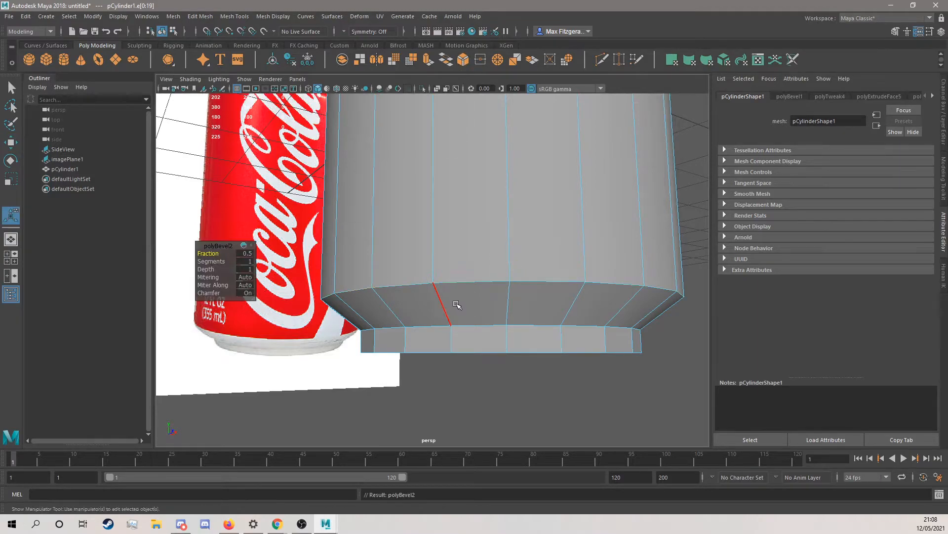
{"action": "key", "text": "ctrl+z"}
- Try moving a vertex on the lower edge of the taper to check for duplicate vertices
{"action": "scroll", "coordinate": [445, 282], "scroll_direction": "down", "scroll_amount": 3}
{"action": "left_click_drag", "start_coordinate": [443, 283], "coordinate": [472, 295], "text": "alt"}
{"action": "scroll", "coordinate": [471, 295], "scroll_direction": "up", "scroll_amount": 6}
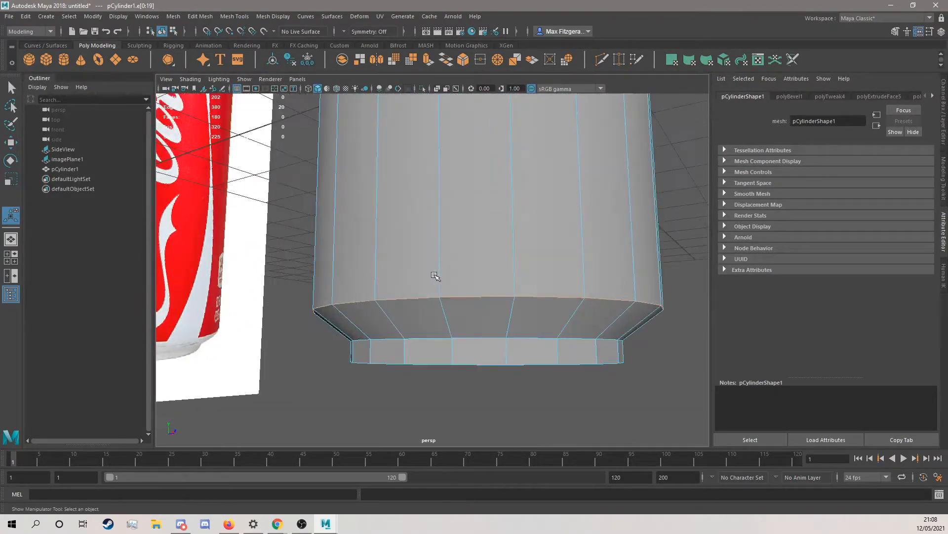
{"action": "right_click_drag", "start_coordinate": [449, 302], "coordinate": [398, 239]}
{"action": "left_click", "coordinate": [454, 347]}
{"action": "key", "text": "w"}
{"action": "left_click_drag", "start_coordinate": [454, 327], "coordinate": [454, 265]}
{"action": "key", "text": "ctrl+z"}
- Select all the vertices around the can's tapered base and bottom cap
{"action": "scroll", "coordinate": [471, 303], "scroll_direction": "down", "scroll_amount": 5}
{"action": "left_click_drag", "start_coordinate": [440, 333], "coordinate": [460, 337], "text": "alt"}
{"action": "scroll", "coordinate": [570, 331], "scroll_direction": "down", "scroll_amount": 1}
{"action": "left_click_drag", "start_coordinate": [648, 375], "coordinate": [322, 260]}
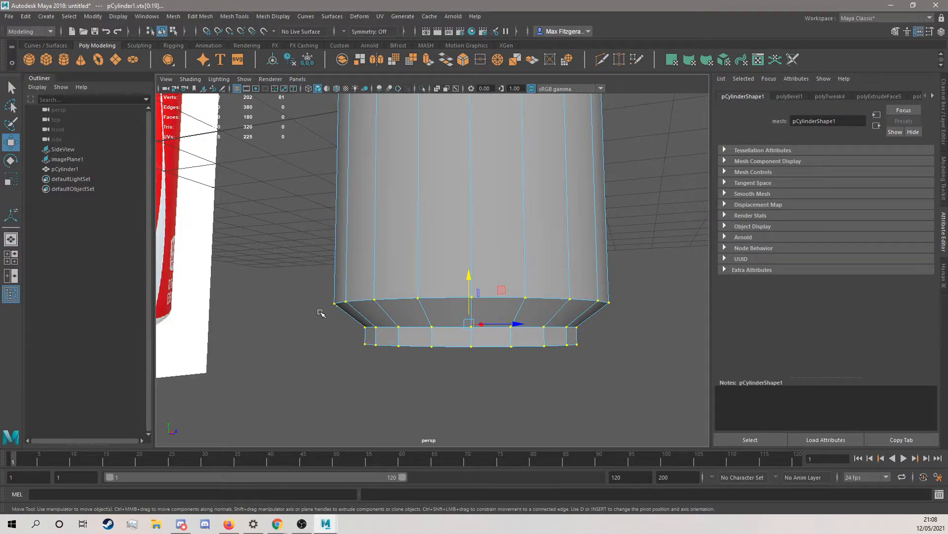
- Try merging the selected base vertices with a threshold of 0.1370
{"action": "right_click", "coordinate": [321, 314], "text": "shift"}
{"action": "right_click", "coordinate": [321, 325], "text": "shift"}
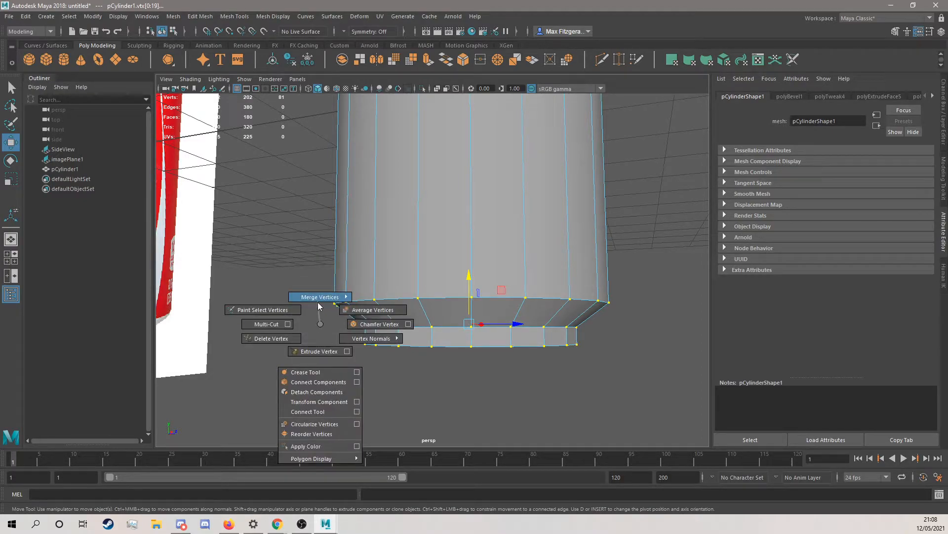
{"action": "mouse_move", "coordinate": [320, 302]}
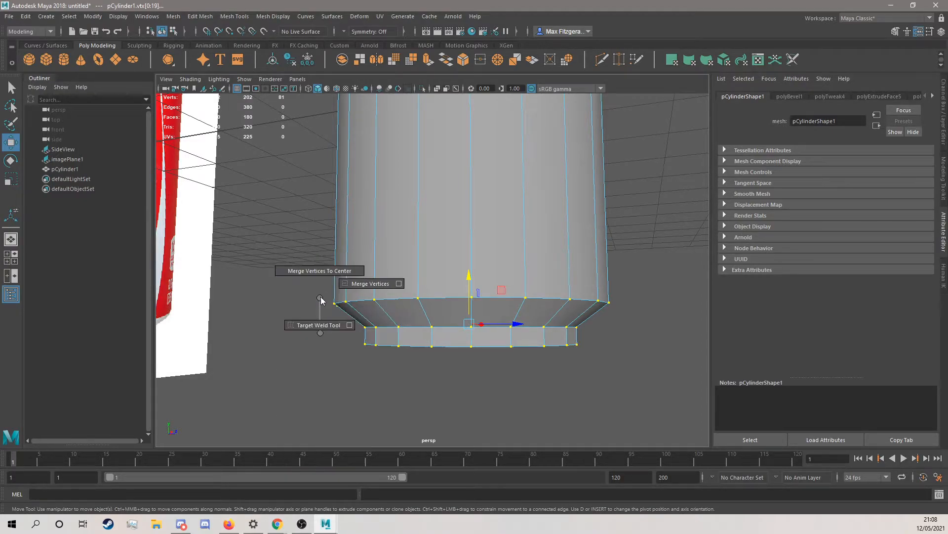
{"action": "left_click", "coordinate": [399, 283]}
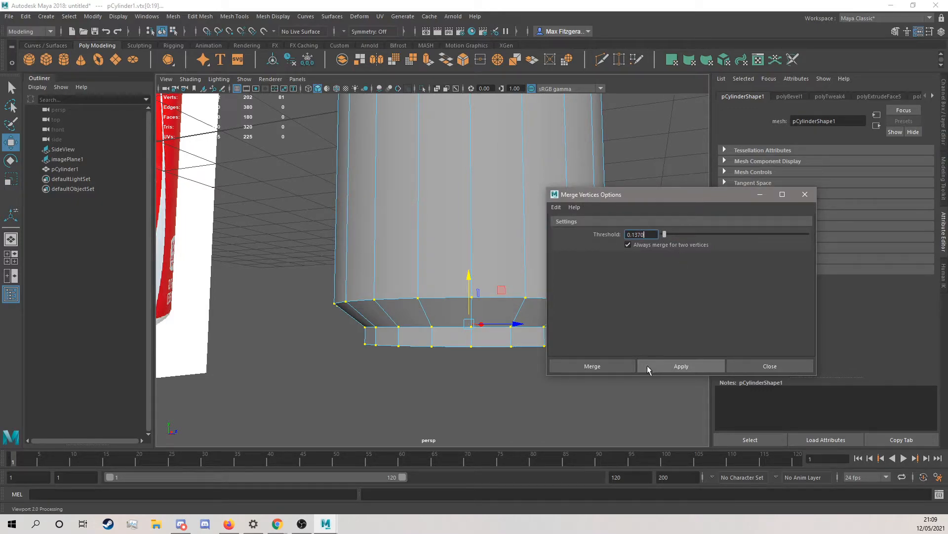
{"action": "left_click", "coordinate": [611, 366]}
{"action": "left_click_drag", "start_coordinate": [556, 340], "coordinate": [547, 304], "text": "alt"}
{"action": "key", "text": "ctrl+z"}
- Merge the selected base vertices with a distance threshold of 0
{"action": "left_click_drag", "start_coordinate": [518, 301], "coordinate": [412, 320], "text": "alt"}
{"action": "right_click_drag", "start_coordinate": [411, 320], "coordinate": [453, 274], "text": "shift"}
{"action": "left_click_drag", "start_coordinate": [225, 253], "coordinate": [226, 253]}
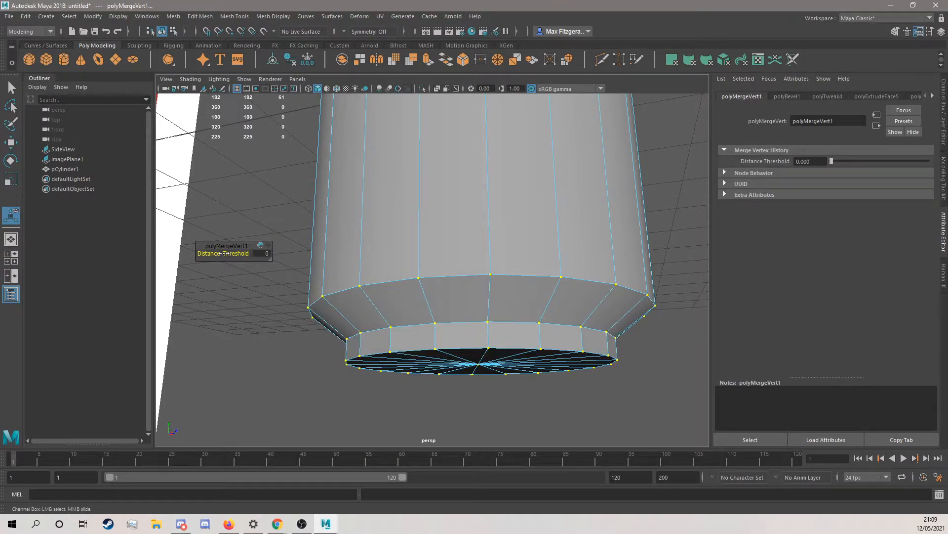
- Try moving one merged vertex on the upper edge of the base to test the weld
{"action": "mouse_move", "coordinate": [421, 290]}
{"action": "left_mouse_down", "text": "alt"}
{"action": "mouse_move", "coordinate": [432, 297]}
{"action": "mouse_move", "coordinate": [428, 277]}
{"action": "mouse_move", "coordinate": [426, 287]}
{"action": "left_mouse_up", "text": "alt"}
{"action": "left_click", "coordinate": [431, 296]}
{"action": "key", "text": "w"}
{"action": "key", "text": "ctrl+z"}
- Bevel the edge loop between the body and the tapered base with a fraction of 0.2 and 3 segments
{"action": "right_click_drag", "start_coordinate": [496, 240], "coordinate": [496, 212]}
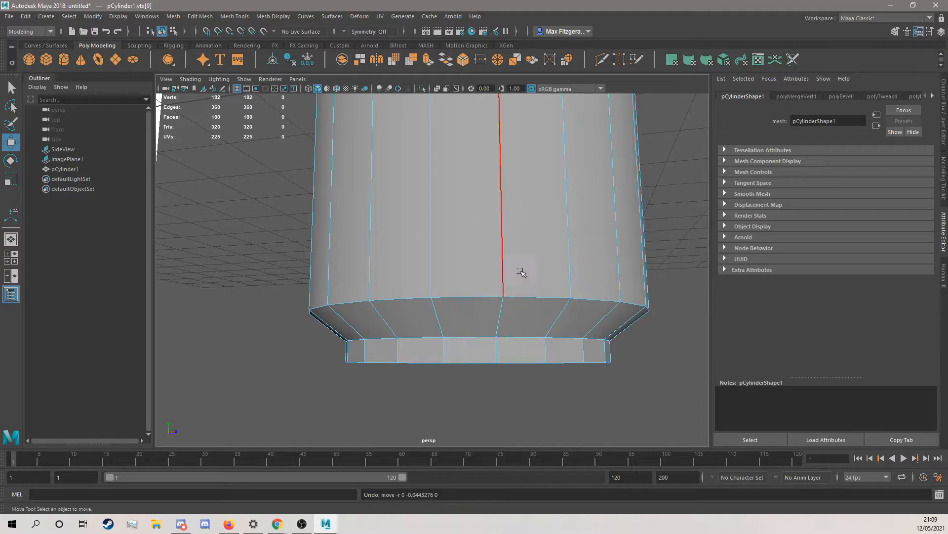
{"action": "double_click", "coordinate": [536, 295]}
{"action": "key", "text": "ctrl+b"}
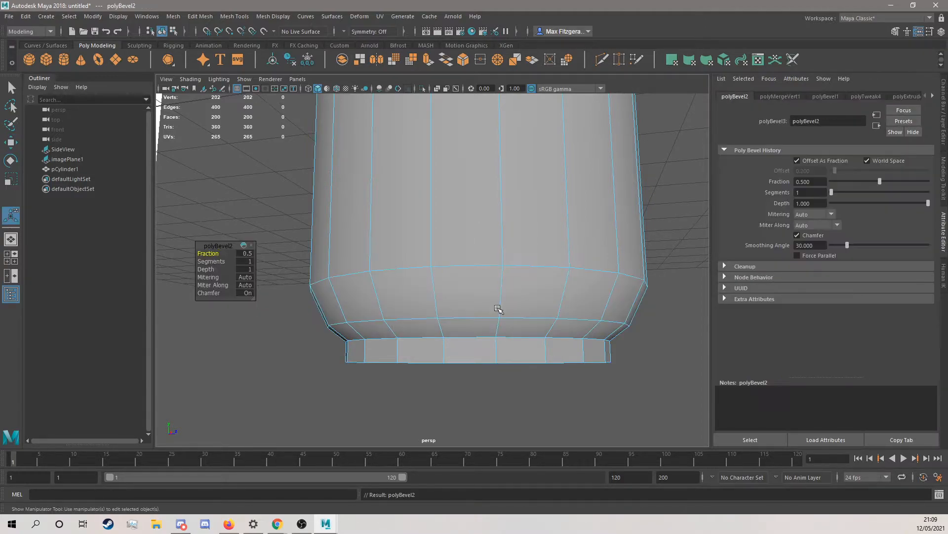
{"action": "key", "text": "space"}
{"action": "key", "text": "space"}
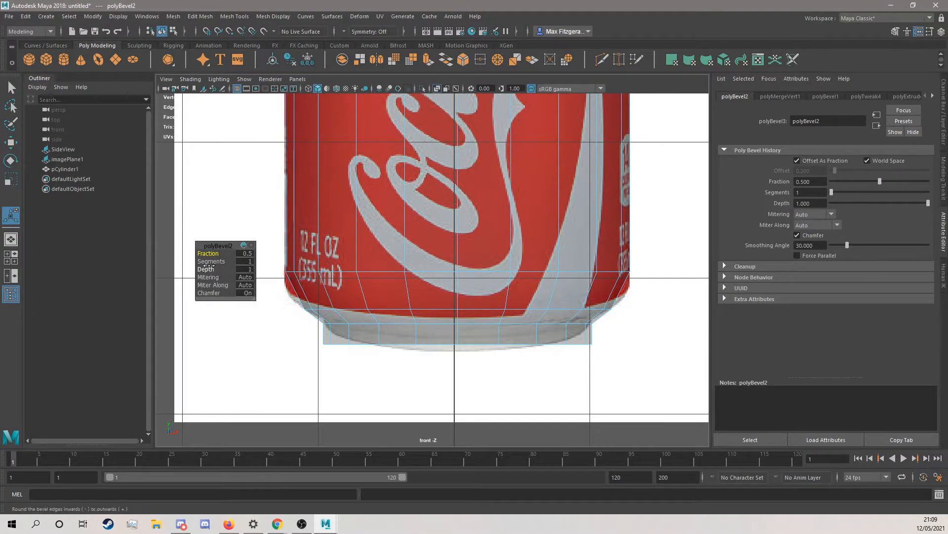
{"action": "mouse_move", "coordinate": [211, 261]}
{"action": "left_mouse_down"}
{"action": "mouse_move", "coordinate": [221, 261]}
{"action": "mouse_move", "coordinate": [208, 251]}
{"action": "left_mouse_up"}
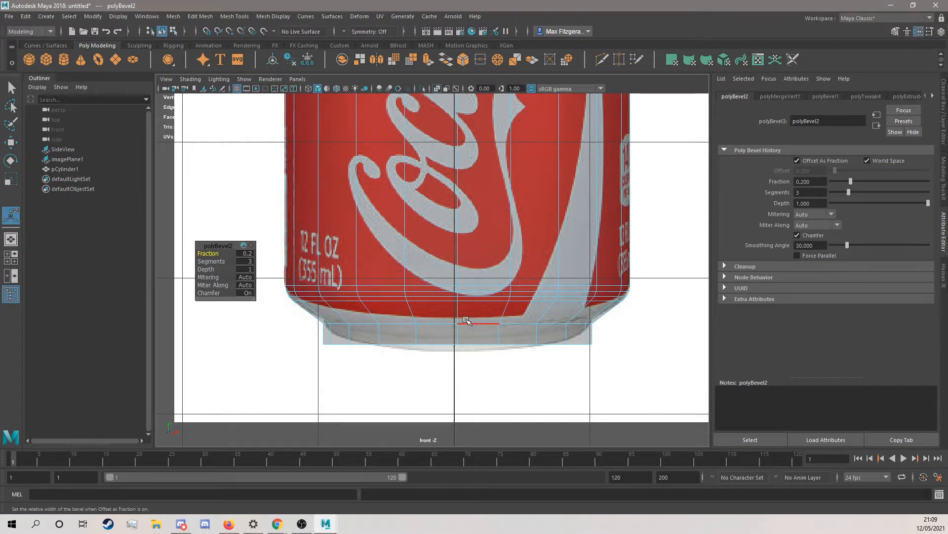
- Bevel the bottom edge loop of the can's base with a fraction of 0.2 and 3 segments
{"action": "left_click", "coordinate": [430, 345]}
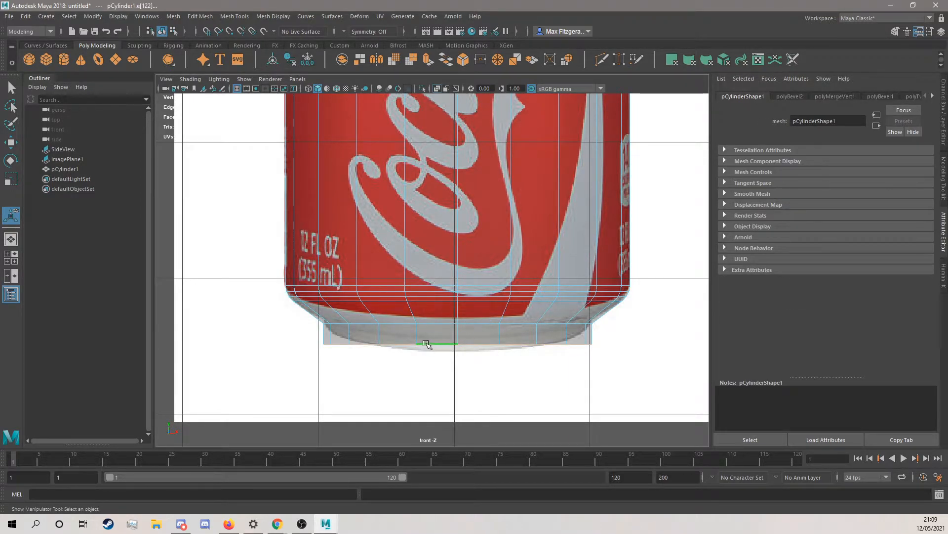
{"action": "key", "text": "space"}
{"action": "scroll", "coordinate": [553, 235], "scroll_direction": "up", "scroll_amount": 3}
{"action": "left_click_drag", "start_coordinate": [554, 234], "coordinate": [545, 198], "text": "alt"}
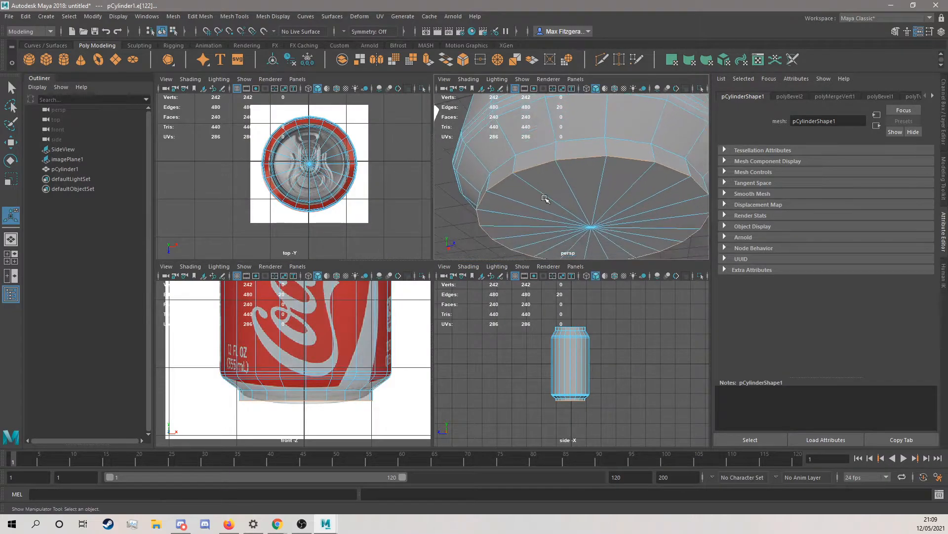
{"action": "key", "text": "ctrl+b"}
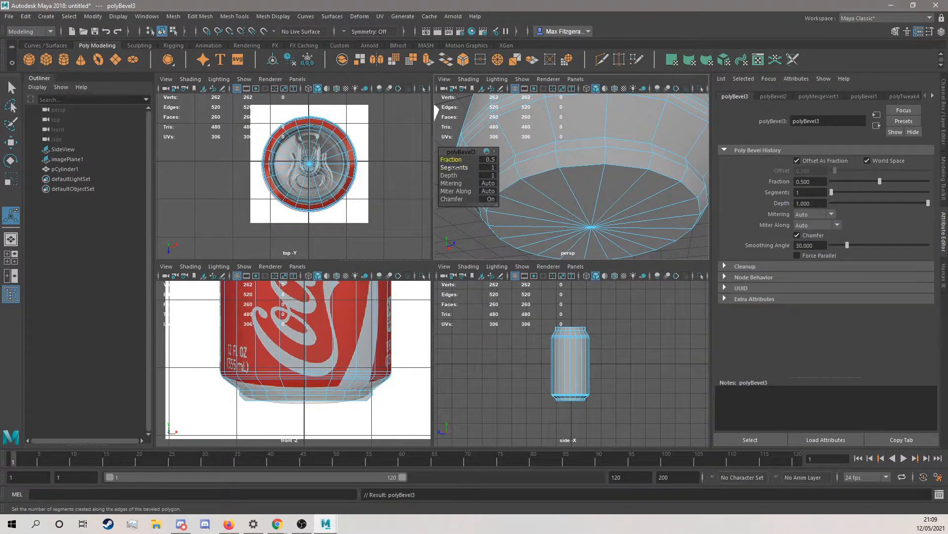
{"action": "mouse_move", "coordinate": [454, 167]}
{"action": "left_mouse_down"}
{"action": "mouse_move", "coordinate": [465, 169]}
{"action": "mouse_move", "coordinate": [453, 160]}
{"action": "left_mouse_up"}
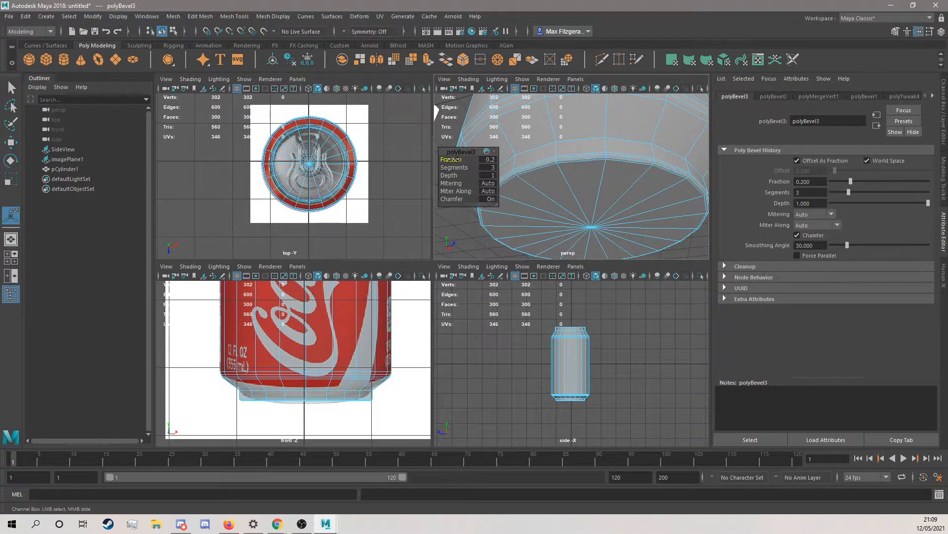
- Bevel the edge loop where the tapered section meets the short vertical wall of the base, using one segment
{"action": "double_click", "coordinate": [585, 140]}
{"action": "key", "text": "ctrl+b"}
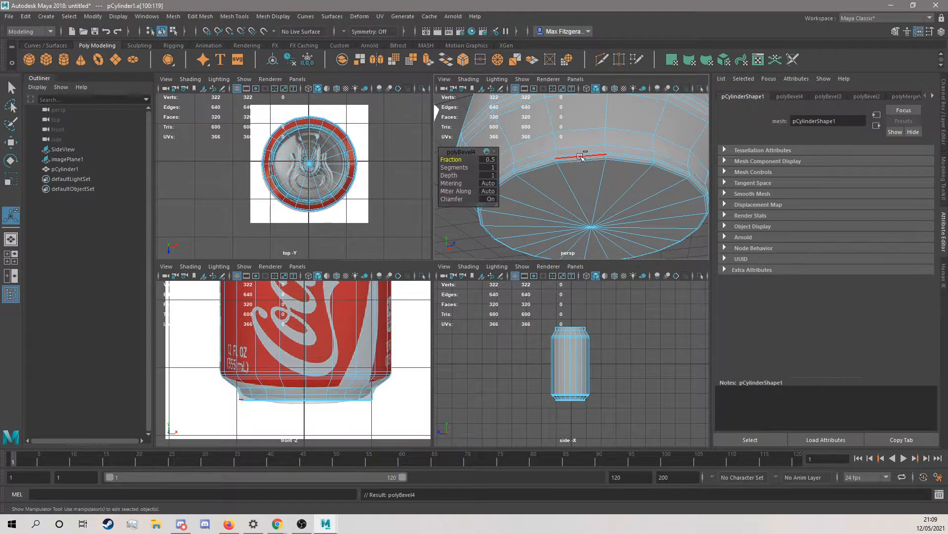
{"action": "left_click_drag", "start_coordinate": [472, 159], "coordinate": [553, 172]}
- Bevel the edge loop between the shoulder and the neck with a fraction of 0.6 and 2 segments
{"action": "double_click", "coordinate": [552, 174]}
{"action": "scroll", "coordinate": [551, 187], "scroll_direction": "up", "scroll_amount": 3}
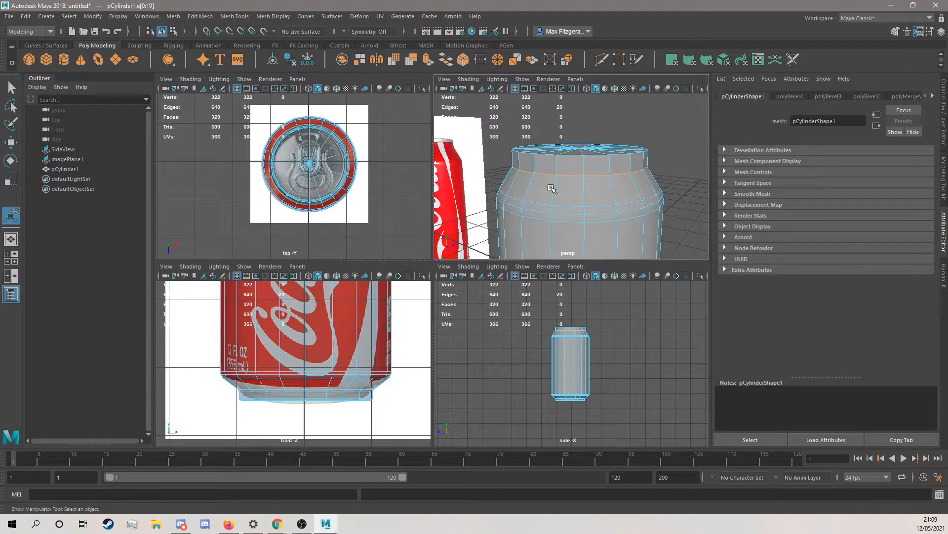
{"action": "key", "text": "ctrl+b"}
{"action": "left_click_drag", "start_coordinate": [466, 160], "coordinate": [458, 160]}
{"action": "mouse_move", "coordinate": [547, 172]}
{"action": "left_mouse_down", "text": "alt"}
{"action": "mouse_move", "coordinate": [568, 188]}
{"action": "mouse_move", "coordinate": [554, 184]}
{"action": "left_mouse_up", "text": "alt"}
{"action": "left_click_drag", "start_coordinate": [452, 160], "coordinate": [451, 159]}
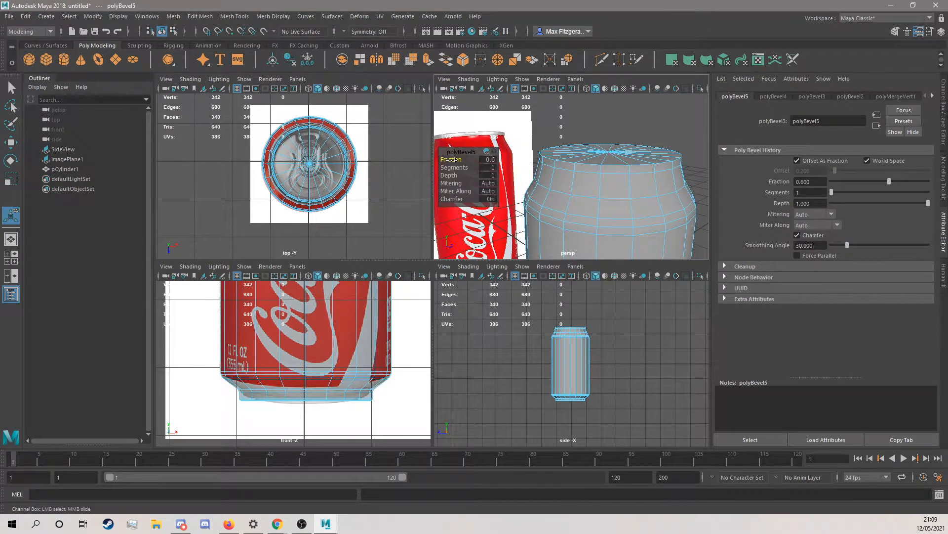
{"action": "left_click_drag", "start_coordinate": [453, 168], "coordinate": [460, 168]}
- Return to object mode, clear the selection and examine the can's shoulder and neck against the side reference image
{"action": "left_click_drag", "start_coordinate": [573, 178], "coordinate": [603, 162], "text": "alt"}
{"action": "right_click_drag", "start_coordinate": [613, 146], "coordinate": [653, 132]}
{"action": "left_click", "coordinate": [652, 145]}
{"action": "scroll", "coordinate": [610, 203], "scroll_direction": "down", "scroll_amount": 3}
{"action": "middle_click_drag", "start_coordinate": [609, 203], "coordinate": [585, 164], "text": "alt"}
{"action": "left_click_drag", "start_coordinate": [585, 164], "coordinate": [550, 167], "text": "alt"}
{"action": "scroll", "coordinate": [570, 180], "scroll_direction": "up", "scroll_amount": 3}
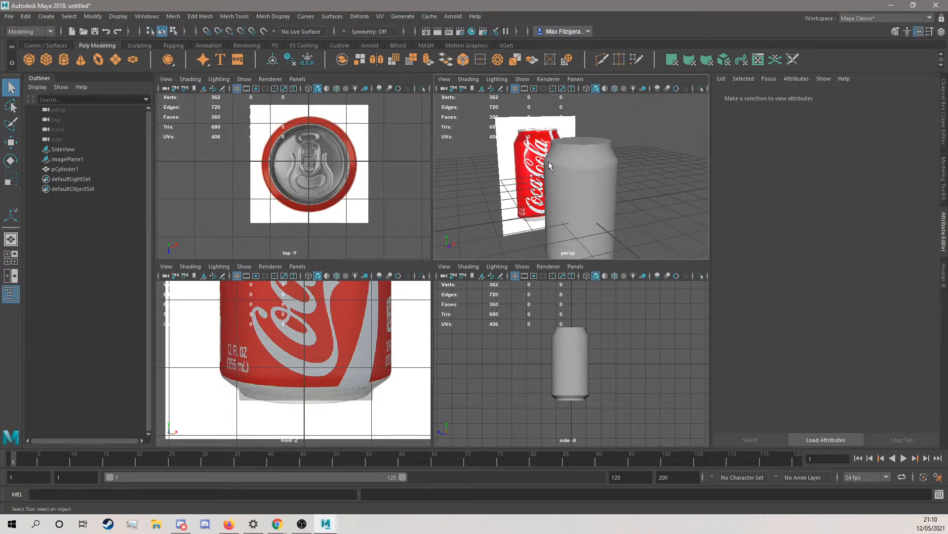
{"action": "scroll", "coordinate": [569, 200], "scroll_direction": "up", "scroll_amount": 6}
{"action": "left_click_drag", "start_coordinate": [557, 201], "coordinate": [472, 246], "text": "alt"}
{"action": "scroll", "coordinate": [571, 202], "scroll_direction": "up", "scroll_amount": 4}
{"action": "key", "text": "space"}
{"action": "scroll", "coordinate": [542, 257], "scroll_direction": "down", "scroll_amount": 5}
- Select the ring of faces directly below the lid and extrude it outward by about 0.013 to form a rim
{"action": "left_click", "coordinate": [562, 246]}
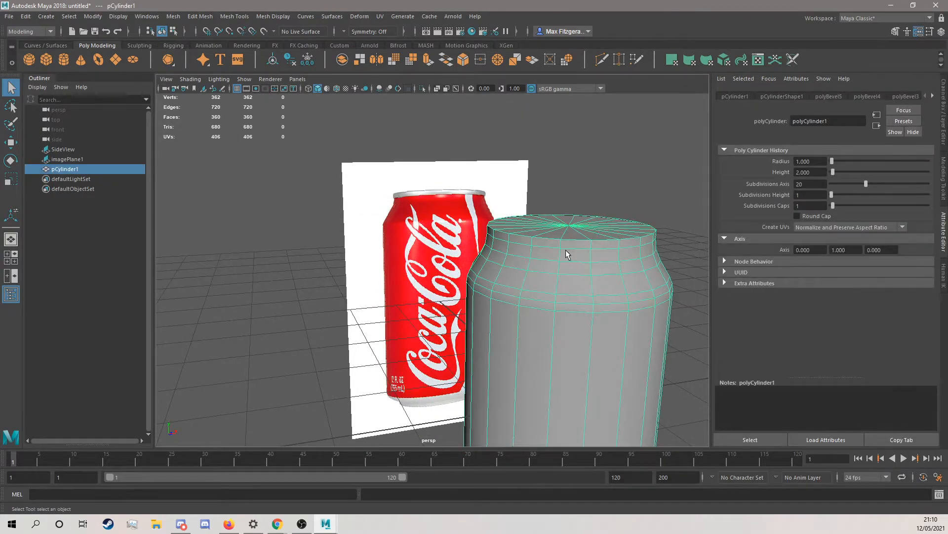
{"action": "scroll", "coordinate": [565, 254], "scroll_direction": "up", "scroll_amount": 3}
{"action": "middle_click_drag", "start_coordinate": [519, 254], "coordinate": [531, 239], "text": "alt"}
{"action": "right_click", "coordinate": [531, 239]}
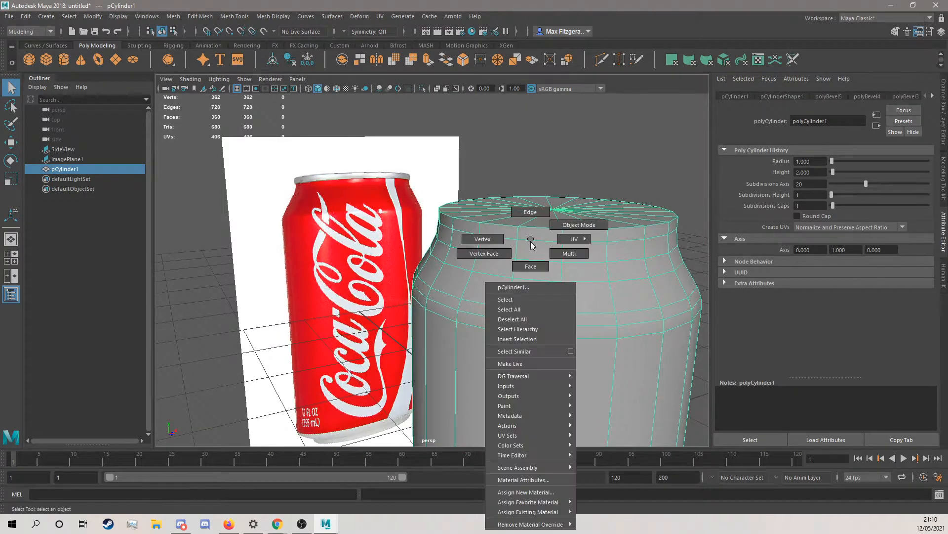
{"action": "scroll", "coordinate": [543, 239], "scroll_direction": "up", "scroll_amount": 5}
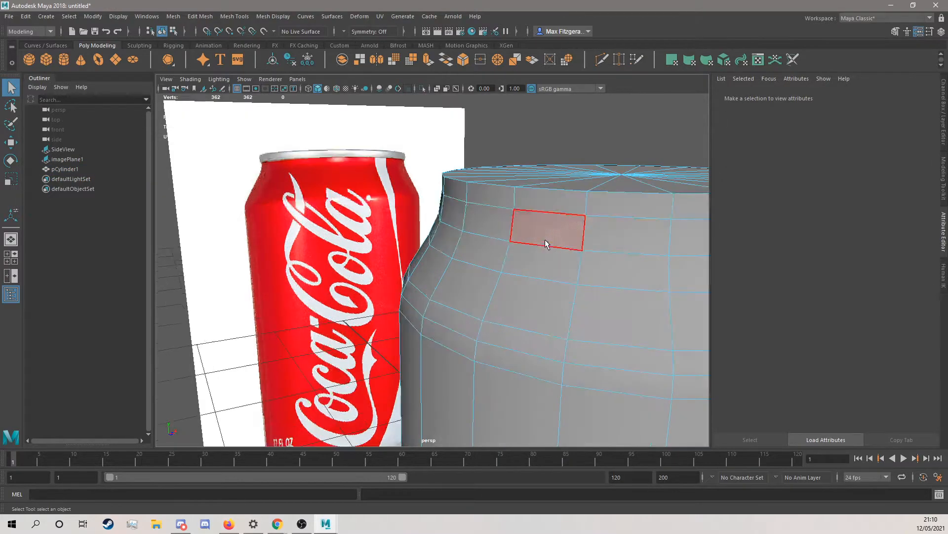
{"action": "left_click", "coordinate": [479, 235]}
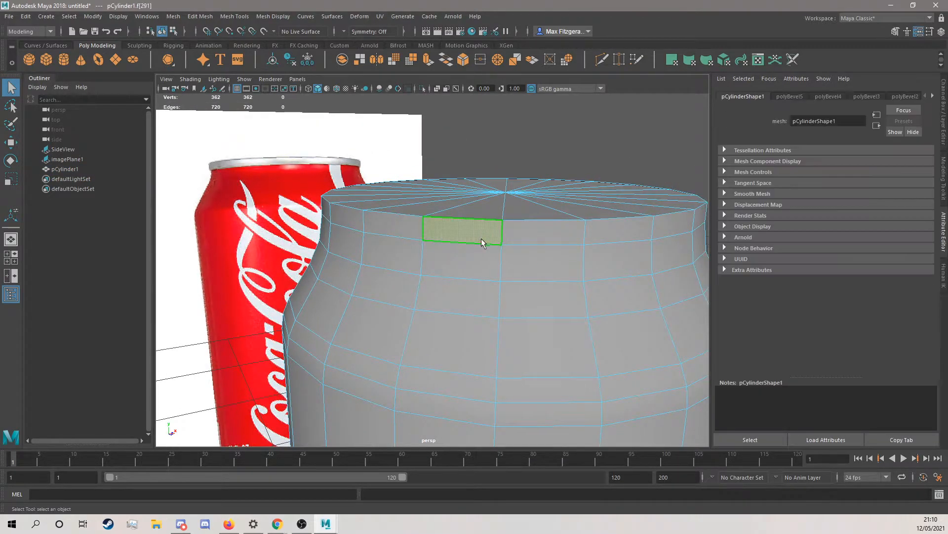
{"action": "double_click", "coordinate": [543, 231], "text": "shift"}
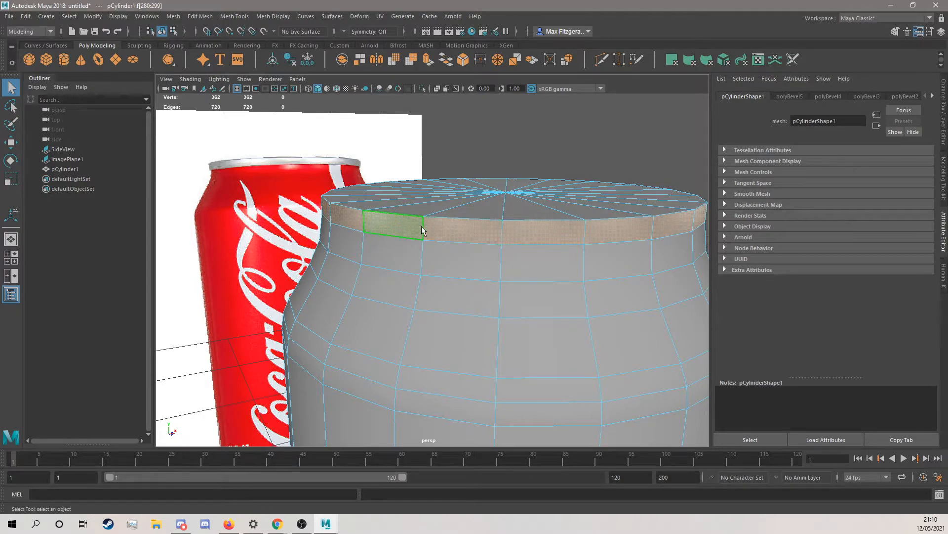
{"action": "left_click", "coordinate": [427, 59]}
{"action": "left_click_drag", "start_coordinate": [487, 229], "coordinate": [501, 184], "text": "alt"}
{"action": "scroll", "coordinate": [515, 349], "scroll_direction": "up", "scroll_amount": 5}
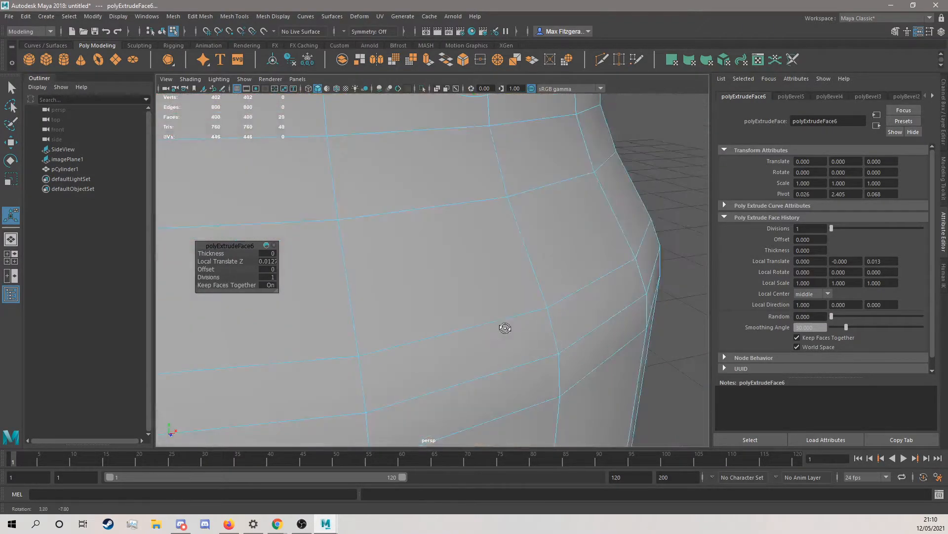
{"action": "scroll", "coordinate": [504, 328], "scroll_direction": "down", "scroll_amount": 3}
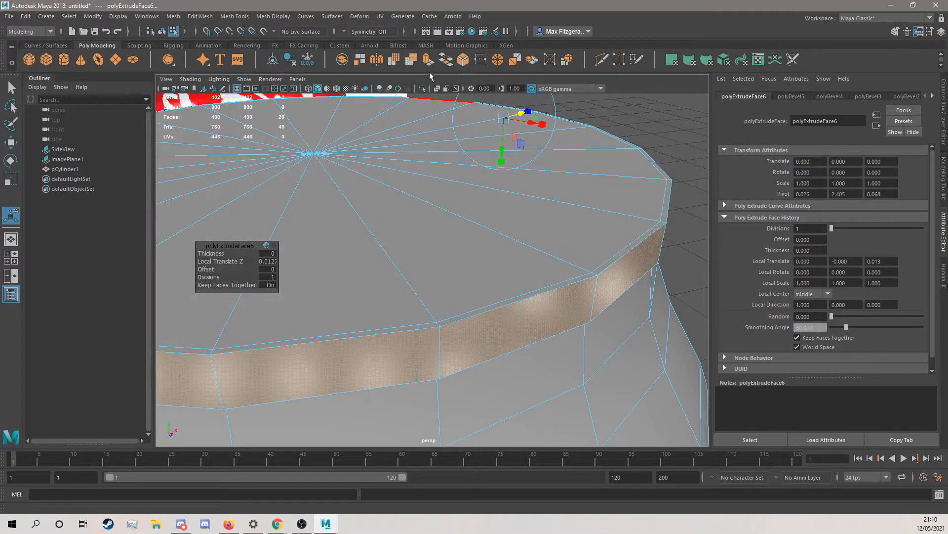
- Bevel the extruded rim faces with a fraction of 0.5 and 1 segment, then clear the selection
{"action": "left_click", "coordinate": [464, 62]}
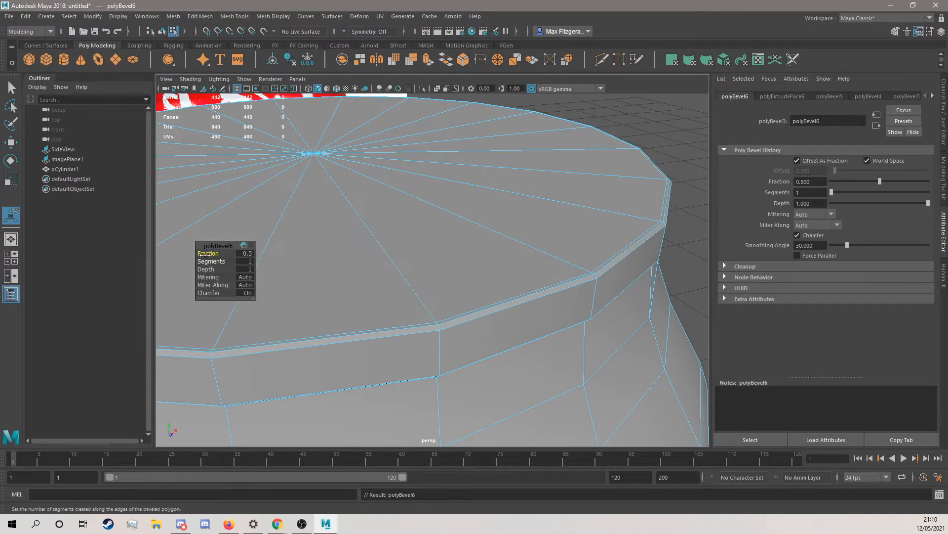
{"action": "middle_click_drag", "start_coordinate": [207, 254], "coordinate": [208, 253]}
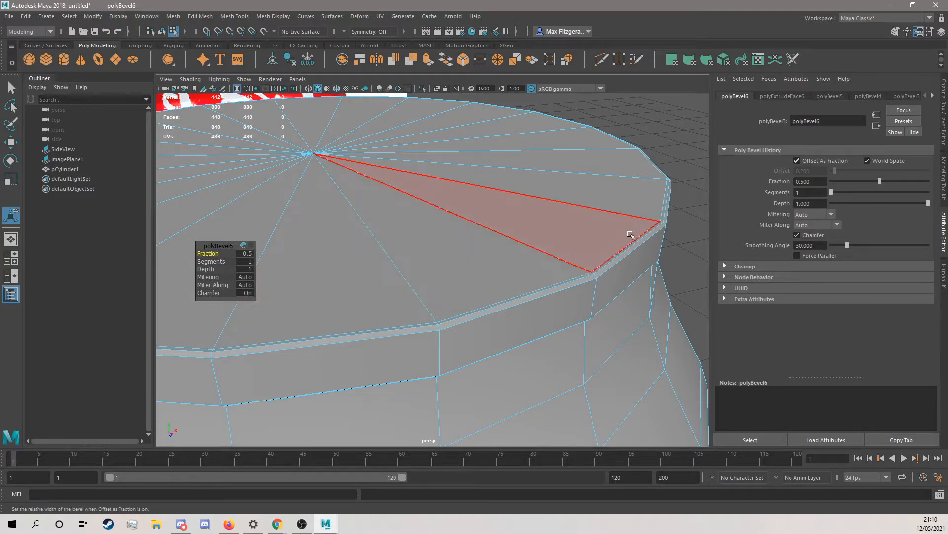
{"action": "right_click_drag", "start_coordinate": [614, 240], "coordinate": [613, 213]}
{"action": "scroll", "coordinate": [641, 208], "scroll_direction": "down", "scroll_amount": 6}
{"action": "left_click", "coordinate": [508, 266]}
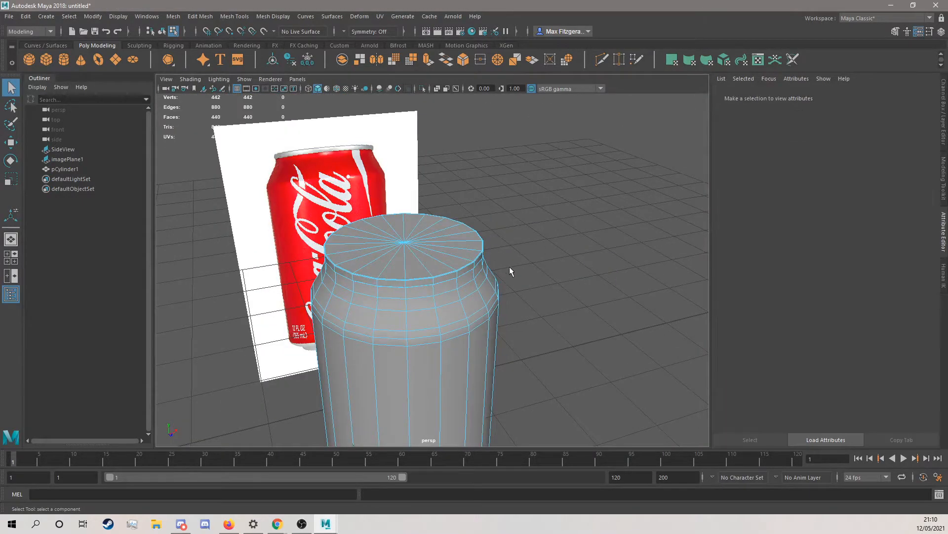
- Return to object mode and examine the beveled rim and the overall shape of the can
{"action": "scroll", "coordinate": [509, 266], "scroll_direction": "down", "scroll_amount": 4}
{"action": "left_click_drag", "start_coordinate": [508, 265], "coordinate": [502, 240], "text": "alt"}
{"action": "right_click_drag", "start_coordinate": [502, 238], "coordinate": [564, 191]}
{"action": "scroll", "coordinate": [497, 230], "scroll_direction": "up", "scroll_amount": 8}
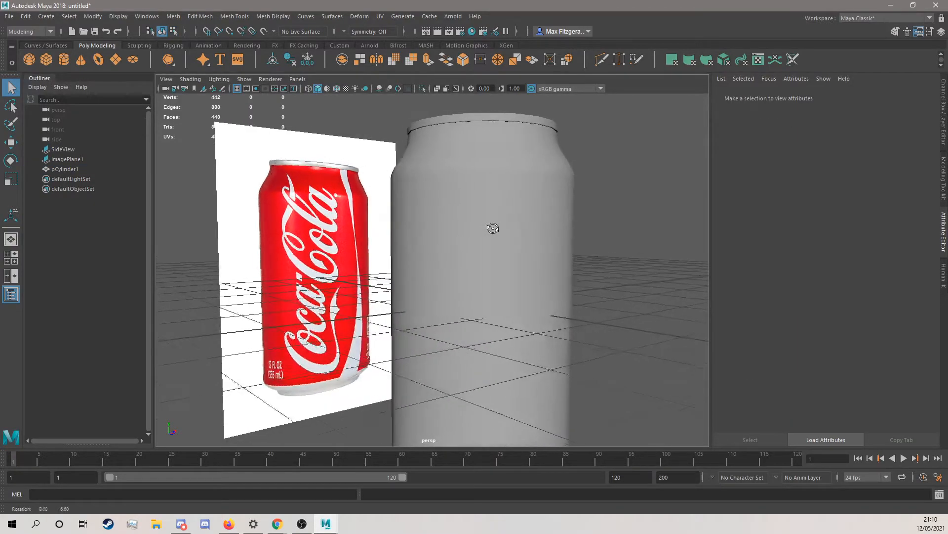
{"action": "left_click_drag", "start_coordinate": [463, 134], "coordinate": [446, 302], "text": "alt"}
{"action": "scroll", "coordinate": [445, 302], "scroll_direction": "up", "scroll_amount": 3}
{"action": "middle_click_drag", "start_coordinate": [445, 302], "coordinate": [448, 298], "text": "alt"}
{"action": "scroll", "coordinate": [447, 297], "scroll_direction": "up", "scroll_amount": 3}
{"action": "left_click", "coordinate": [437, 295]}
{"action": "scroll", "coordinate": [420, 295], "scroll_direction": "up", "scroll_amount": 4}
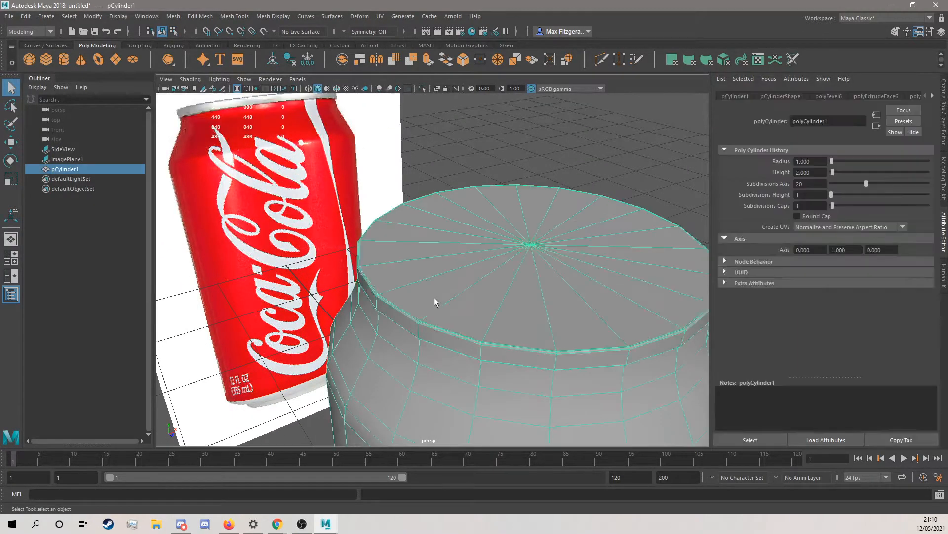
{"action": "scroll", "coordinate": [383, 299], "scroll_direction": "down", "scroll_amount": 10}
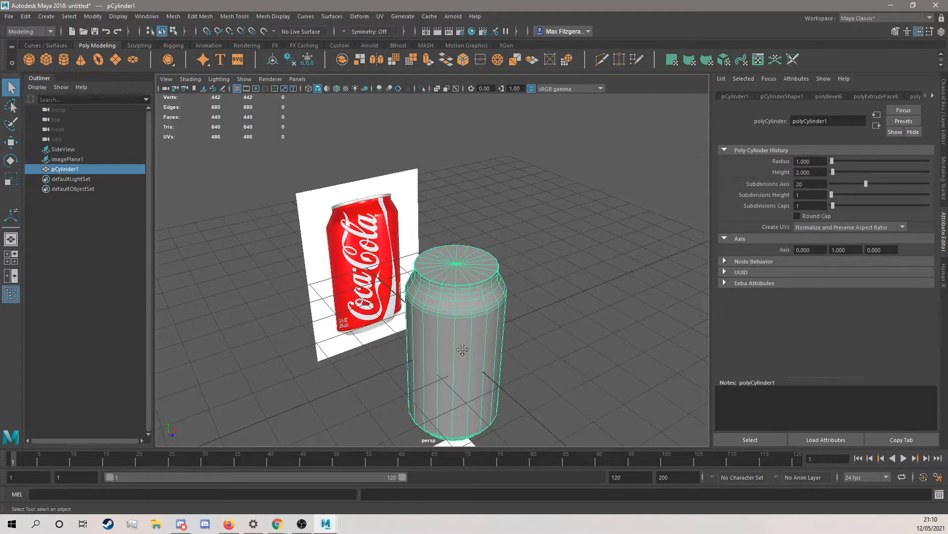
{"action": "left_click_drag", "start_coordinate": [464, 363], "coordinate": [457, 384], "text": "alt"}
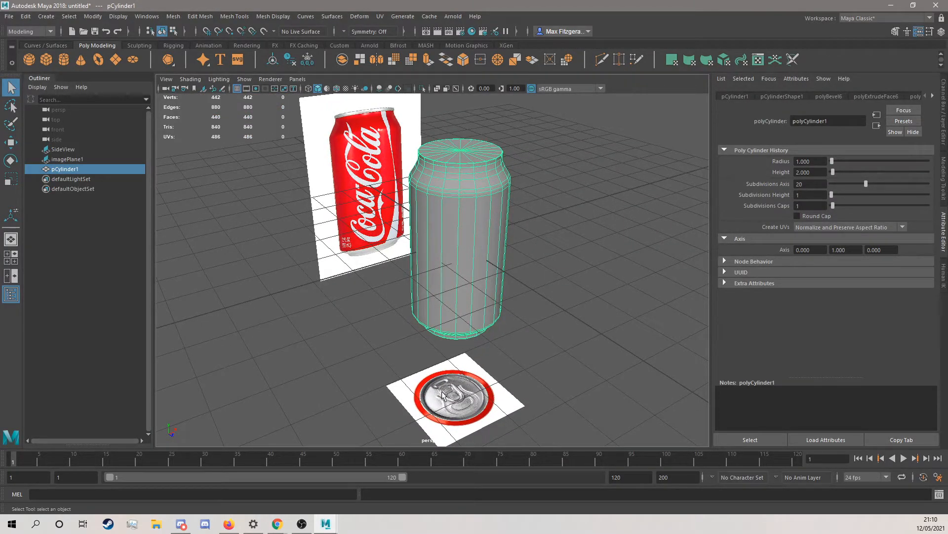
- Compare the can's rim with the top reference image in the top view
{"action": "key", "text": "space"}
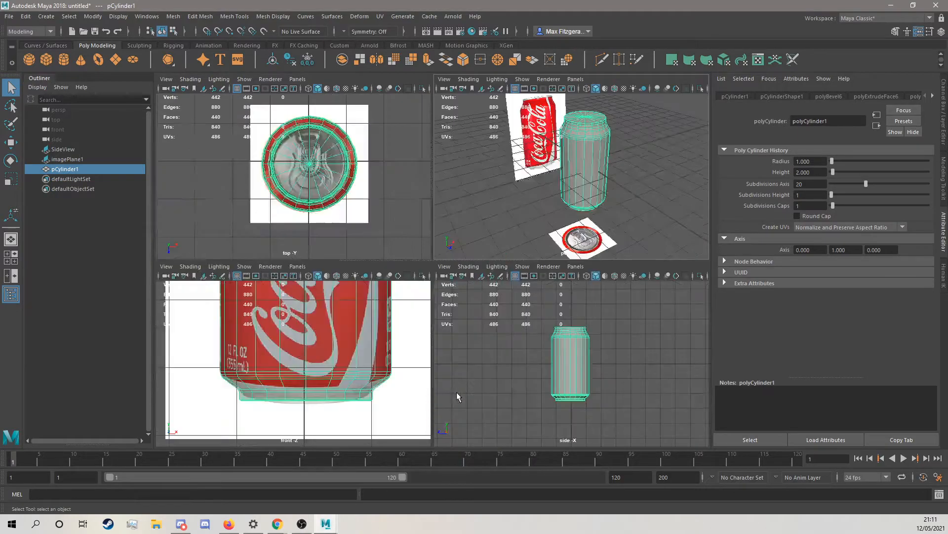
{"action": "key", "text": "space"}
{"action": "scroll", "coordinate": [409, 200], "scroll_direction": "up", "scroll_amount": 4}
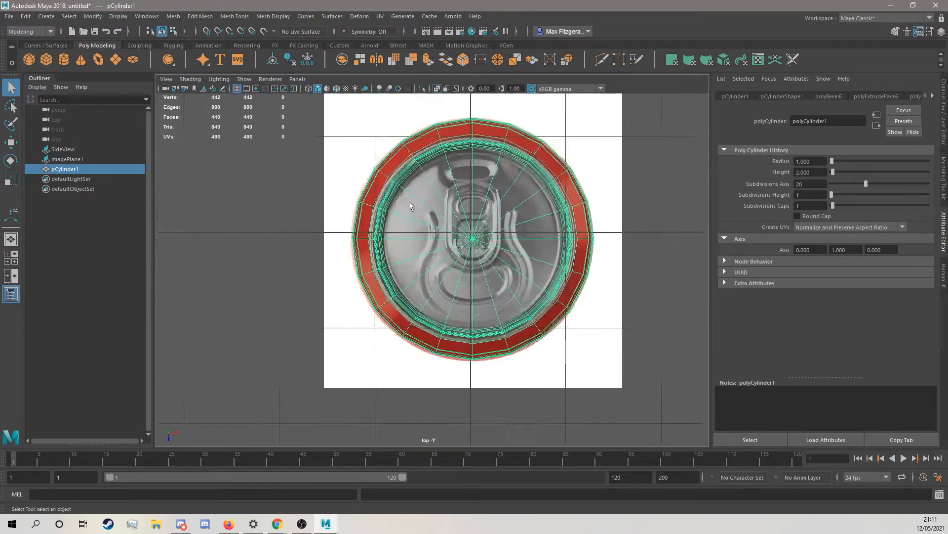
{"action": "scroll", "coordinate": [393, 177], "scroll_direction": "up", "scroll_amount": 1}
{"action": "middle_click_drag", "start_coordinate": [392, 177], "coordinate": [407, 224], "text": "alt"}
{"action": "scroll", "coordinate": [401, 224], "scroll_direction": "up", "scroll_amount": 1}
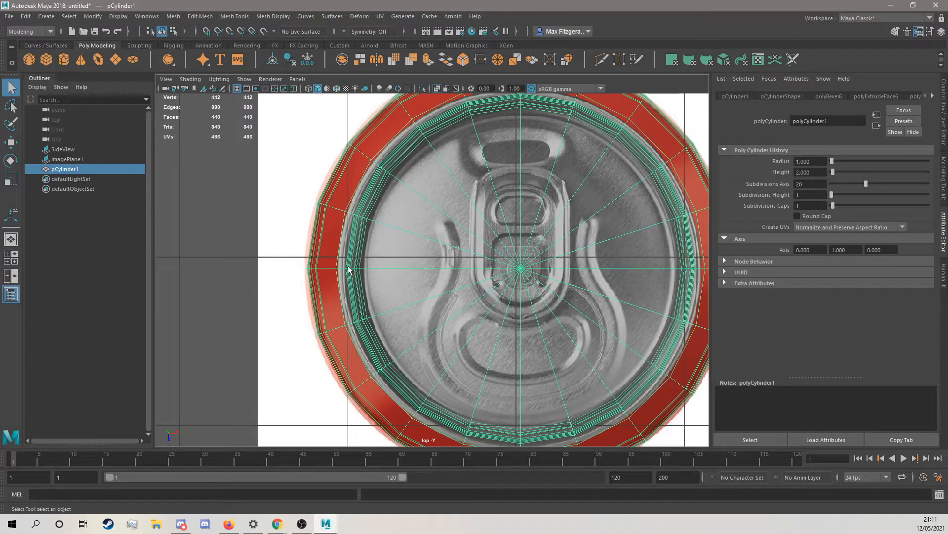
{"action": "scroll", "coordinate": [510, 262], "scroll_direction": "down", "scroll_amount": 4}
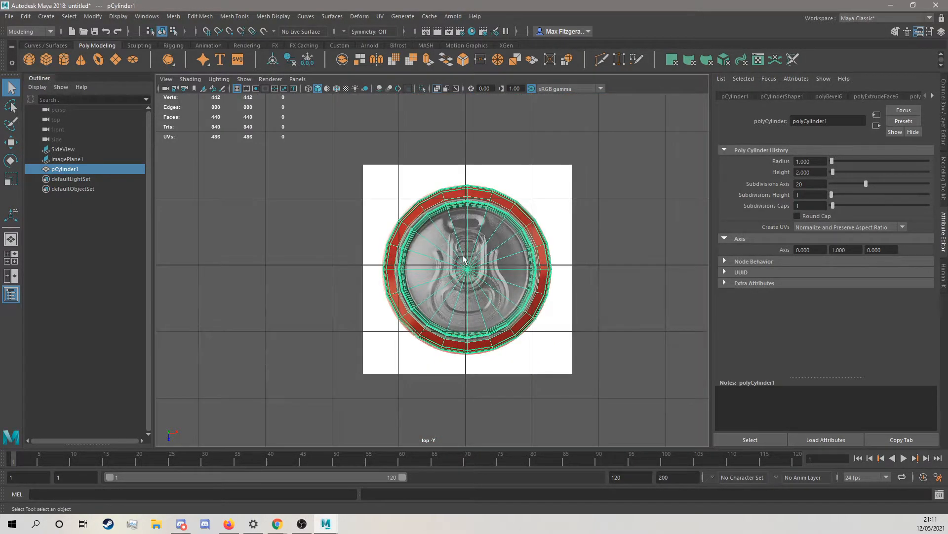
- Select all faces of the lid, rim and neck at the upper end of the can
{"action": "key", "text": "space"}
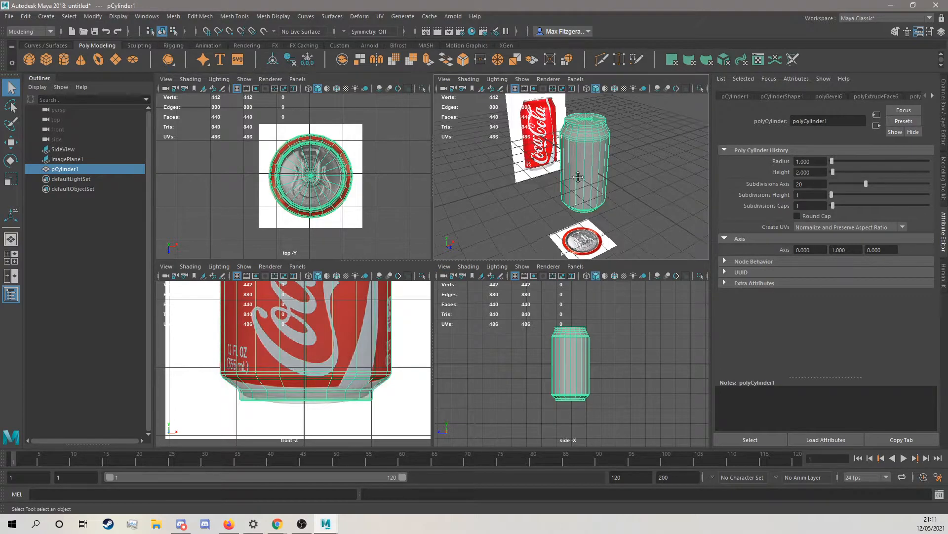
{"action": "scroll", "coordinate": [533, 215], "scroll_direction": "up", "scroll_amount": 8}
{"action": "middle_click_drag", "start_coordinate": [508, 211], "coordinate": [525, 212], "text": "alt"}
{"action": "scroll", "coordinate": [599, 212], "scroll_direction": "down", "scroll_amount": 8}
{"action": "mouse_move", "coordinate": [599, 213]}
{"action": "left_mouse_down", "text": "alt"}
{"action": "mouse_move", "coordinate": [624, 201]}
{"action": "mouse_move", "coordinate": [597, 200]}
{"action": "left_mouse_up", "text": "alt"}
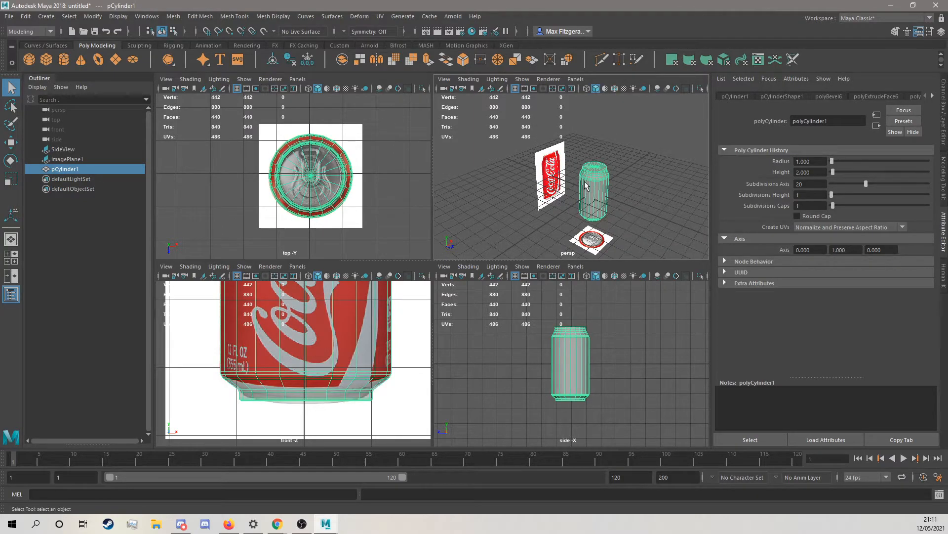
{"action": "key", "text": "space"}
{"action": "scroll", "coordinate": [587, 197], "scroll_direction": "up", "scroll_amount": 5}
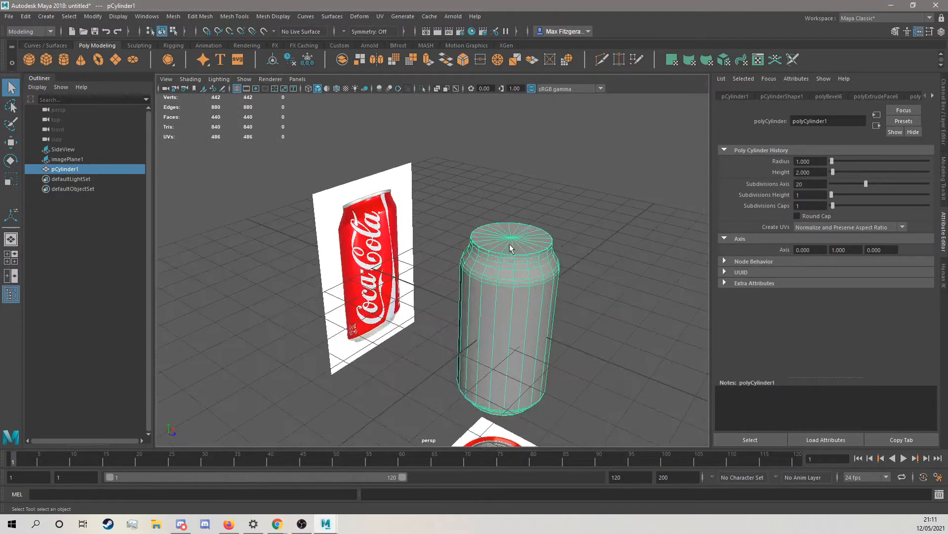
{"action": "right_click_drag", "start_coordinate": [534, 208], "coordinate": [534, 228]}
{"action": "left_click_drag", "start_coordinate": [533, 229], "coordinate": [511, 235], "text": "alt"}
{"action": "left_click_drag", "start_coordinate": [565, 188], "coordinate": [515, 270]}
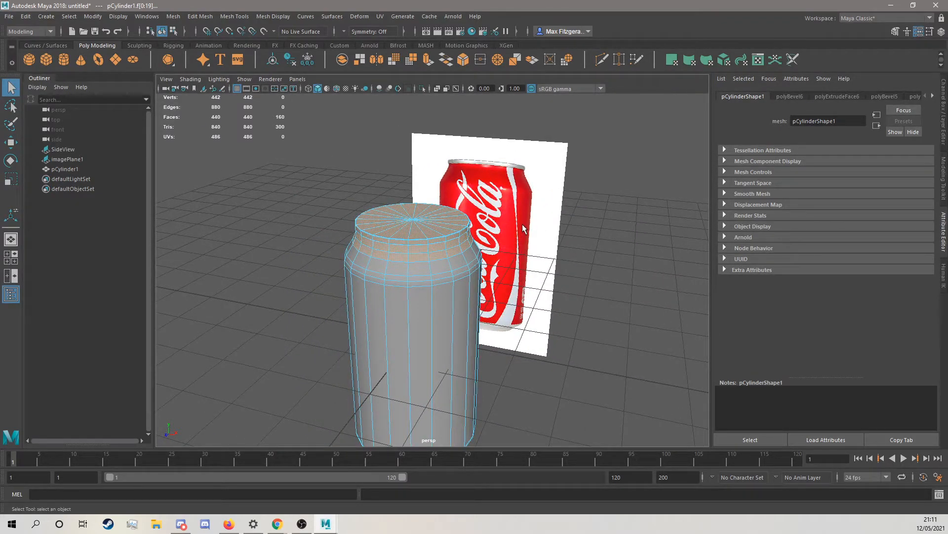
- Add the side and top reference image planes to the selection and isolate the selected faces and planes in the perspective view
{"action": "left_click", "coordinate": [523, 322]}
{"action": "middle_click_drag", "start_coordinate": [524, 322], "coordinate": [533, 351], "text": "alt"}
{"action": "left_click", "coordinate": [469, 406], "text": "shift"}
{"action": "left_click_drag", "start_coordinate": [533, 351], "coordinate": [460, 353], "text": "alt"}
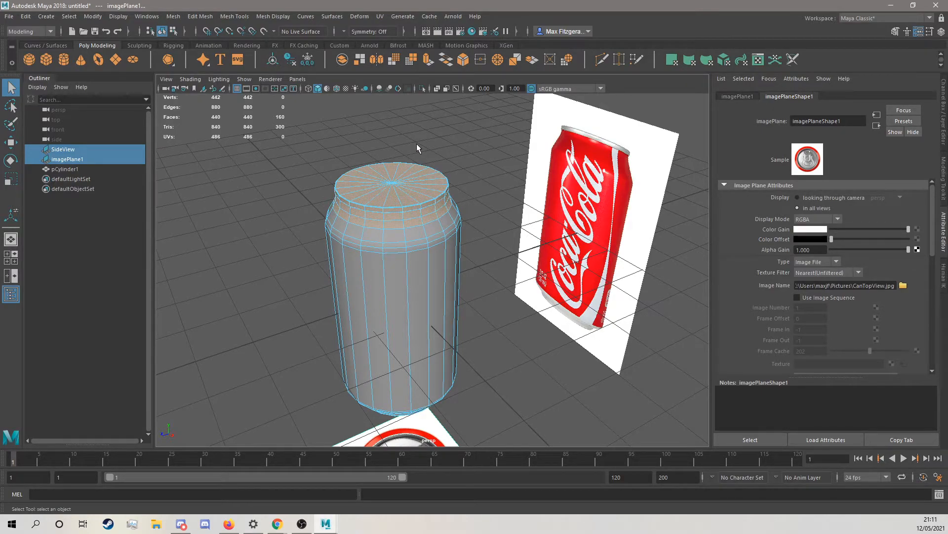
{"action": "key", "text": "ctrl+1"}
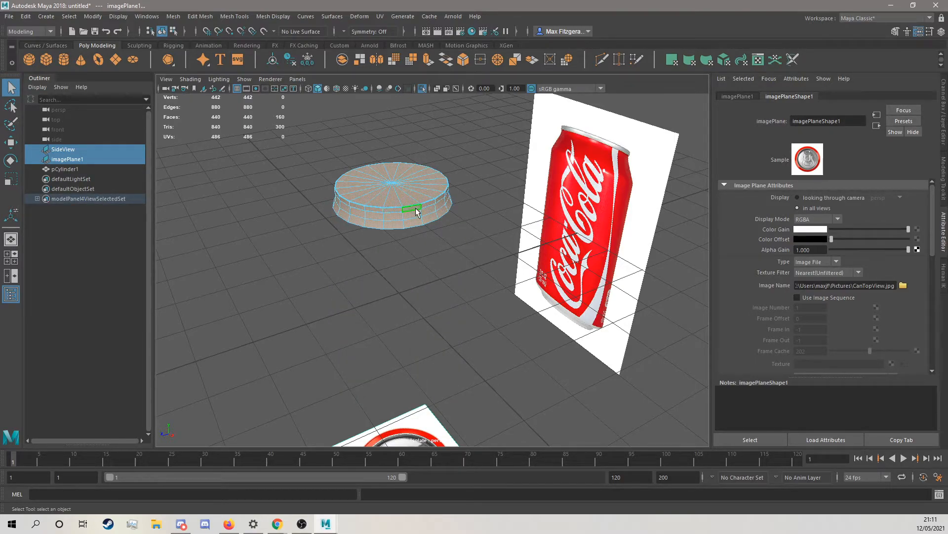
{"action": "key", "text": "ctrl+1"}
{"action": "key", "text": "ctrl+1"}
{"action": "key", "text": "ctrl+1"}
{"action": "key", "text": "ctrl+1"}
{"action": "key", "text": "ctrl+1"}
{"action": "key", "text": "ctrl+1"}
- Switch to edge selection and select the edge loop around the outer edge of the lid
{"action": "key", "text": "space"}
{"action": "scroll", "coordinate": [321, 188], "scroll_direction": "up", "scroll_amount": 5}
{"action": "middle_click_drag", "start_coordinate": [328, 163], "coordinate": [308, 196], "text": "alt"}
{"action": "scroll", "coordinate": [322, 155], "scroll_direction": "up", "scroll_amount": 5}
{"action": "scroll", "coordinate": [321, 198], "scroll_direction": "up", "scroll_amount": 5}
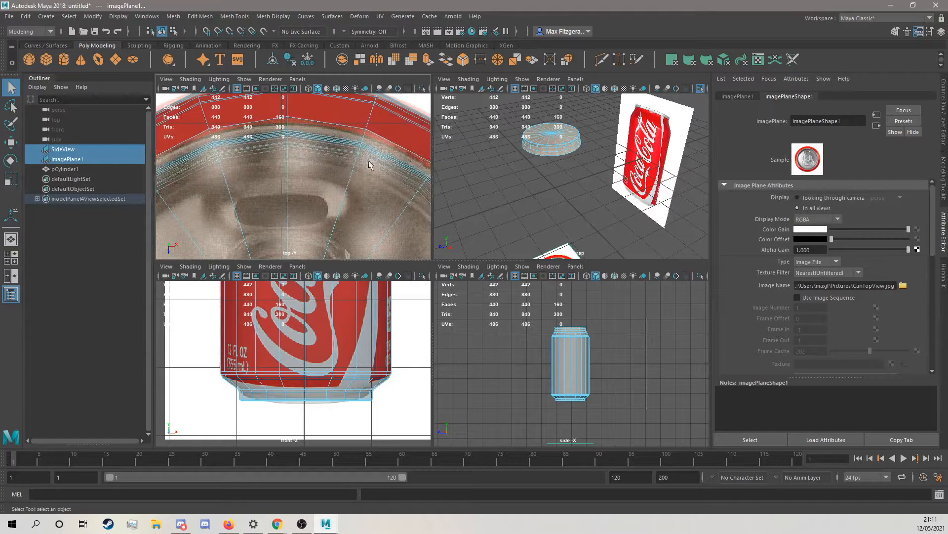
{"action": "scroll", "coordinate": [574, 138], "scroll_direction": "up", "scroll_amount": 3}
{"action": "left_click_drag", "start_coordinate": [538, 153], "coordinate": [571, 191], "text": "alt"}
{"action": "scroll", "coordinate": [571, 190], "scroll_direction": "up", "scroll_amount": 6}
{"action": "right_click_drag", "start_coordinate": [619, 191], "coordinate": [631, 162]}
{"action": "double_click", "coordinate": [424, 198]}
{"action": "scroll", "coordinate": [554, 188], "scroll_direction": "down", "scroll_amount": 10}
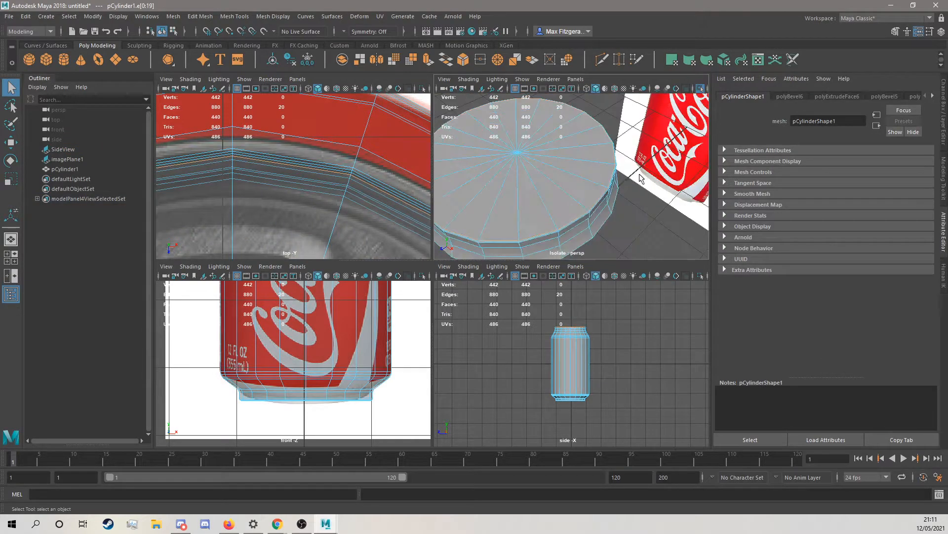
{"action": "scroll", "coordinate": [384, 177], "scroll_direction": "down", "scroll_amount": 6}
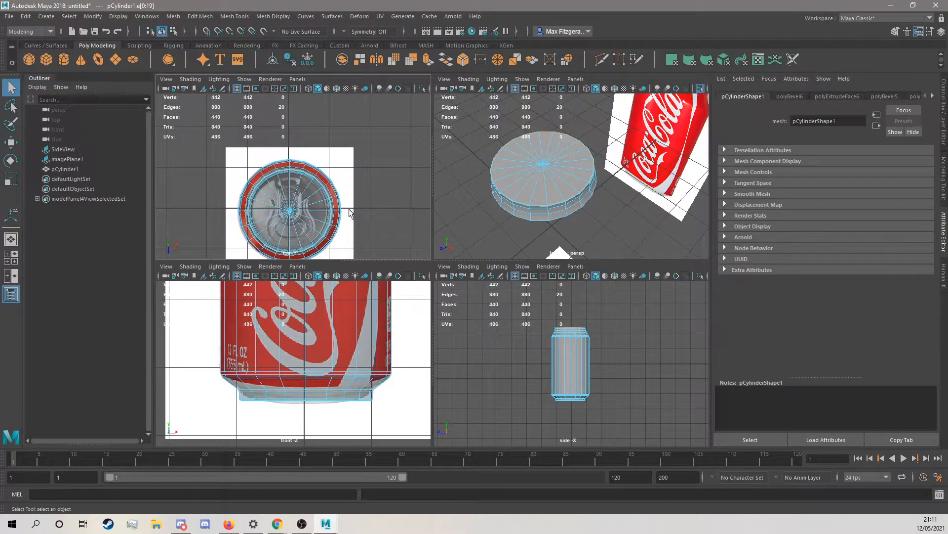
- Compare the lid's outer edge loop with the top reference image and scale the loop inward to about 0.972
{"action": "scroll", "coordinate": [377, 211], "scroll_direction": "up", "scroll_amount": 3}
{"action": "scroll", "coordinate": [371, 208], "scroll_direction": "up", "scroll_amount": 8}
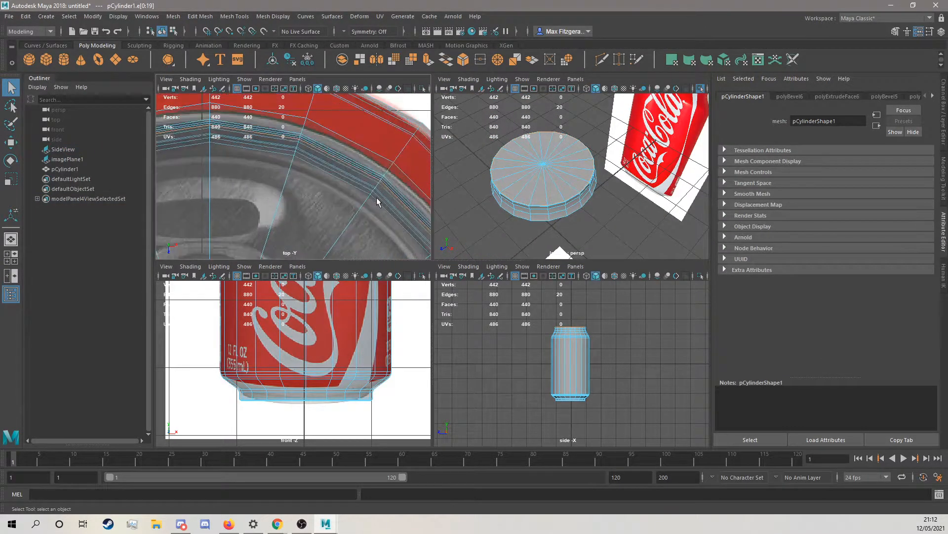
{"action": "scroll", "coordinate": [376, 194], "scroll_direction": "up", "scroll_amount": 4}
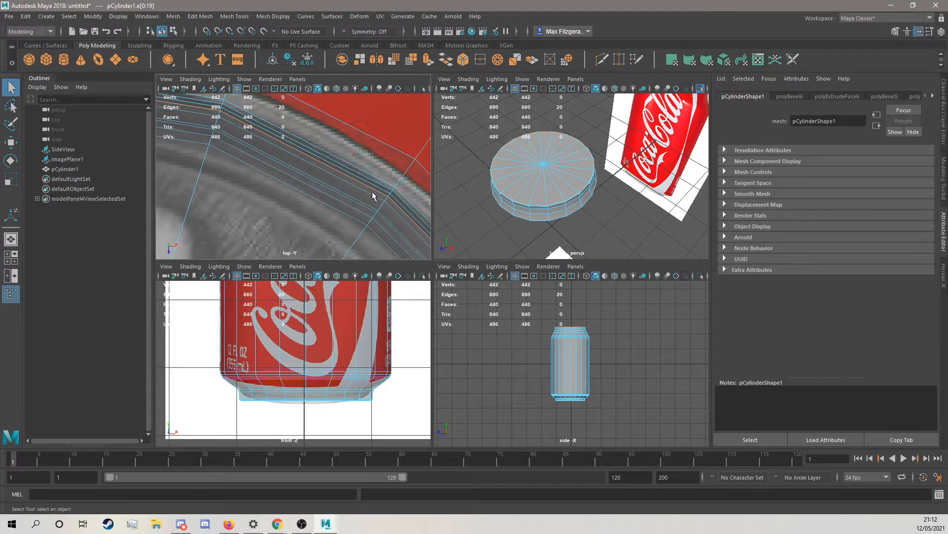
{"action": "scroll", "coordinate": [316, 190], "scroll_direction": "down", "scroll_amount": 8}
{"action": "scroll", "coordinate": [298, 205], "scroll_direction": "up", "scroll_amount": 2}
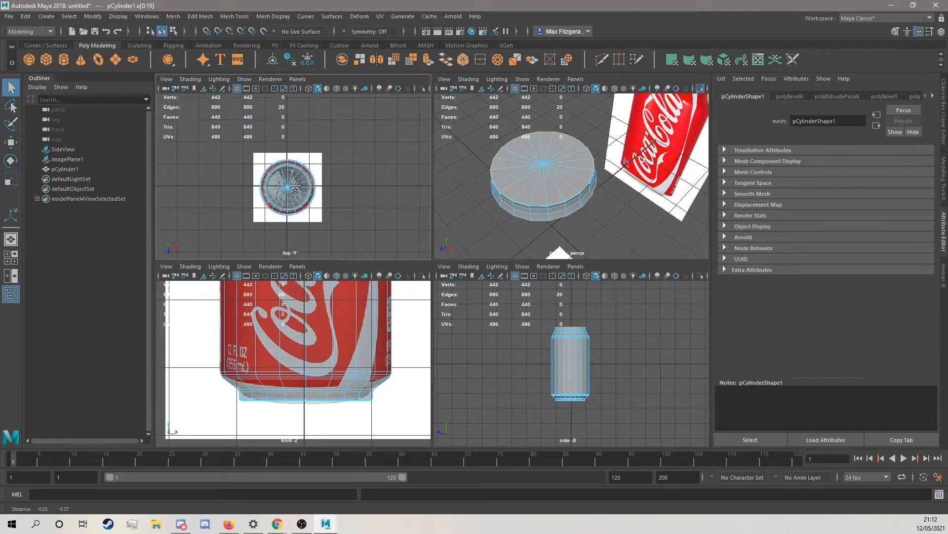
{"action": "scroll", "coordinate": [302, 205], "scroll_direction": "up", "scroll_amount": 4}
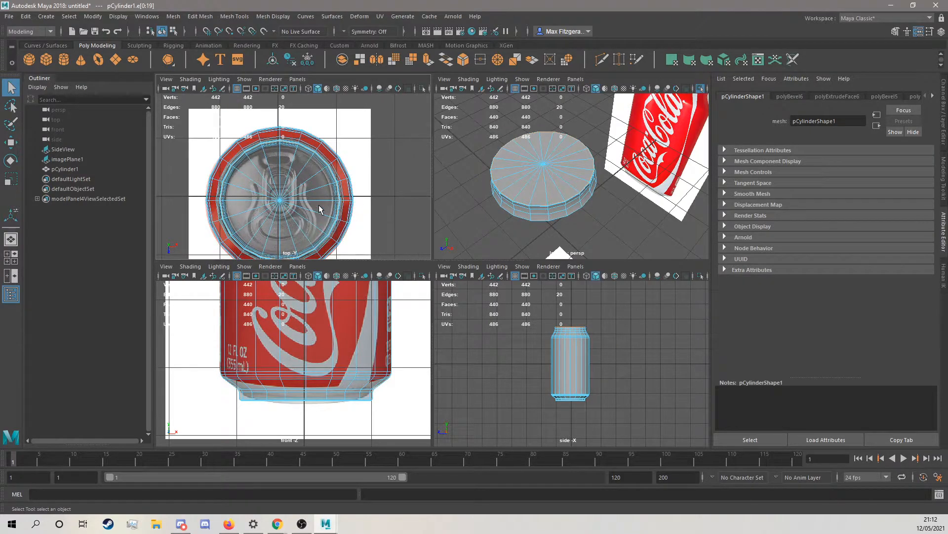
{"action": "left_click_drag", "start_coordinate": [526, 184], "coordinate": [535, 205], "text": "alt"}
{"action": "scroll", "coordinate": [536, 189], "scroll_direction": "up", "scroll_amount": 5}
{"action": "key", "text": "r"}
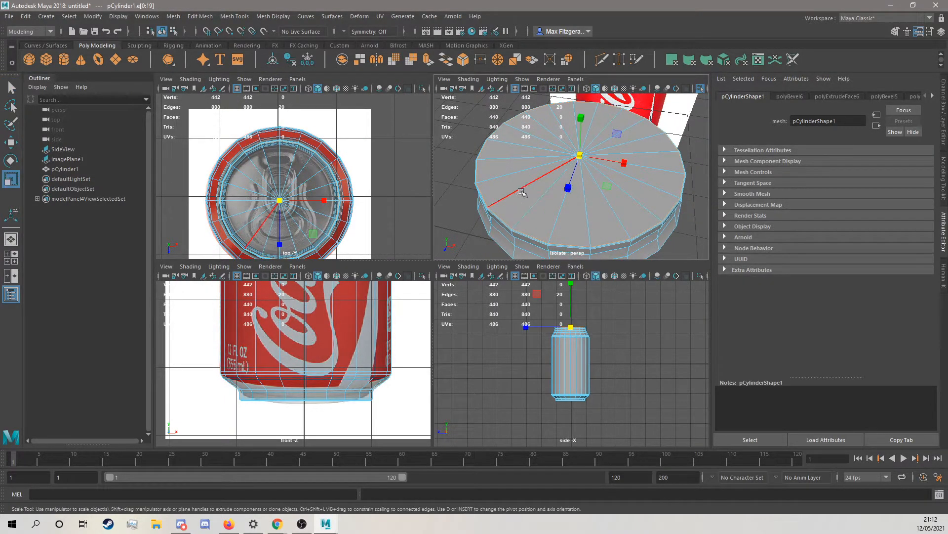
{"action": "left_click_drag", "start_coordinate": [580, 156], "coordinate": [577, 156]}
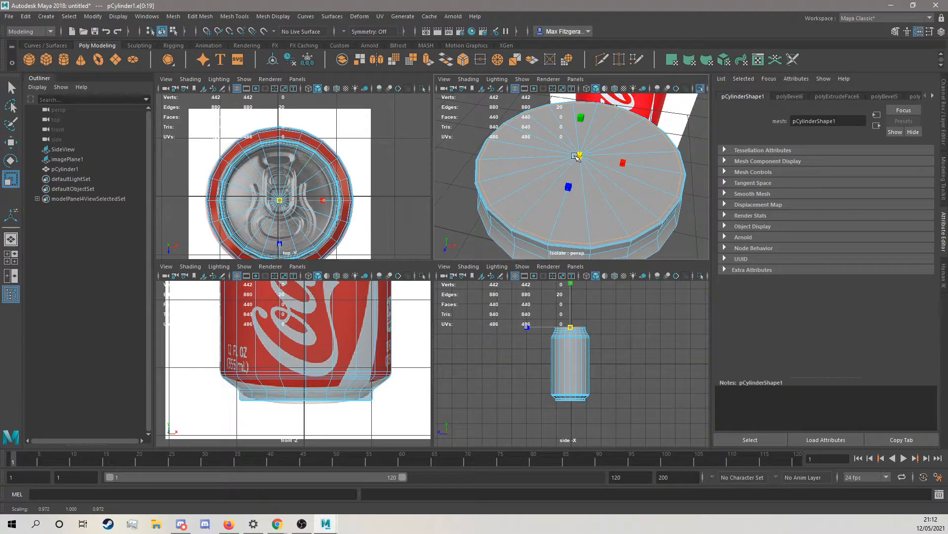
- Extrude the lid's top faces, lower them into the can and scale them slightly inward to form a recess
{"action": "right_click_drag", "start_coordinate": [540, 170], "coordinate": [540, 197]}
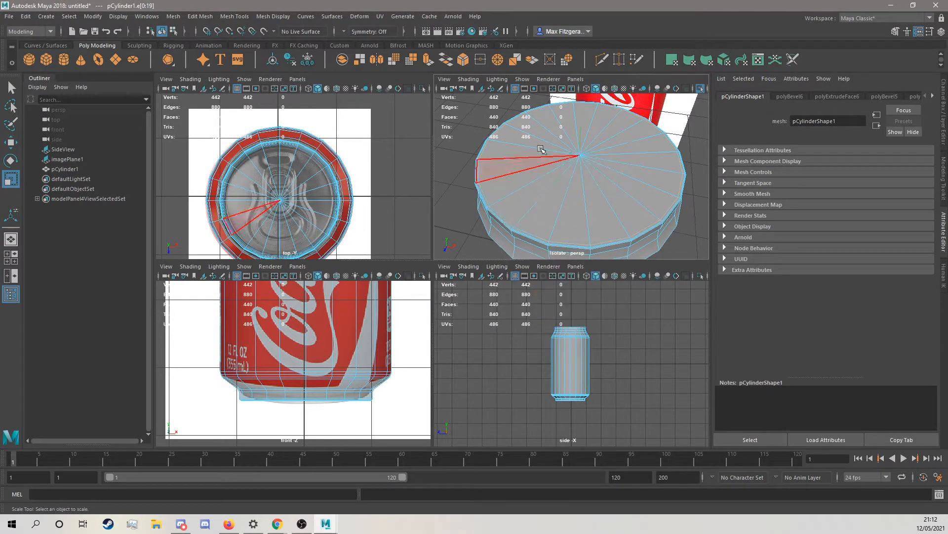
{"action": "mouse_move", "coordinate": [542, 140]}
{"action": "left_mouse_down"}
{"action": "mouse_move", "coordinate": [605, 130]}
{"action": "mouse_move", "coordinate": [552, 152]}
{"action": "mouse_move", "coordinate": [559, 146]}
{"action": "left_mouse_up"}
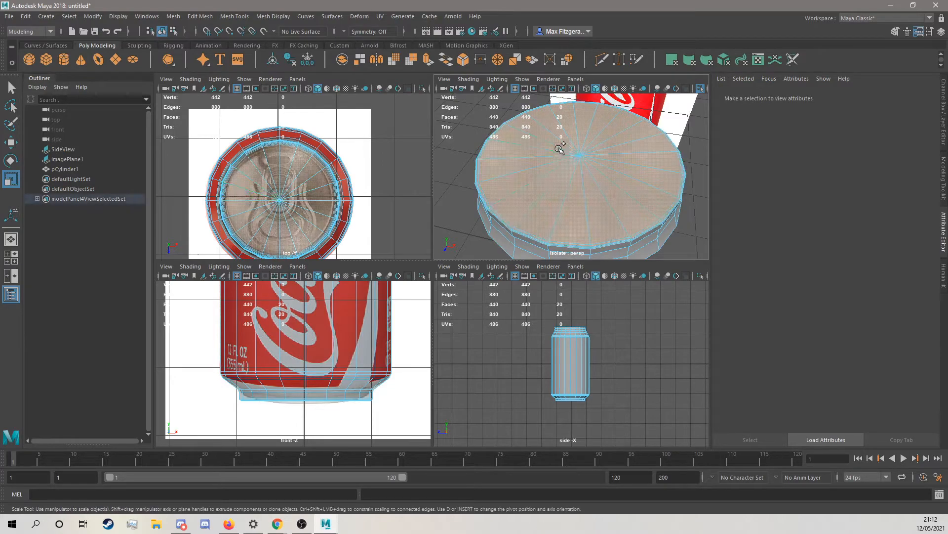
{"action": "key", "text": "ctrl+e"}
{"action": "left_click_drag", "start_coordinate": [540, 197], "coordinate": [617, 156], "text": "alt"}
{"action": "key", "text": "w"}
{"action": "key", "text": "r"}
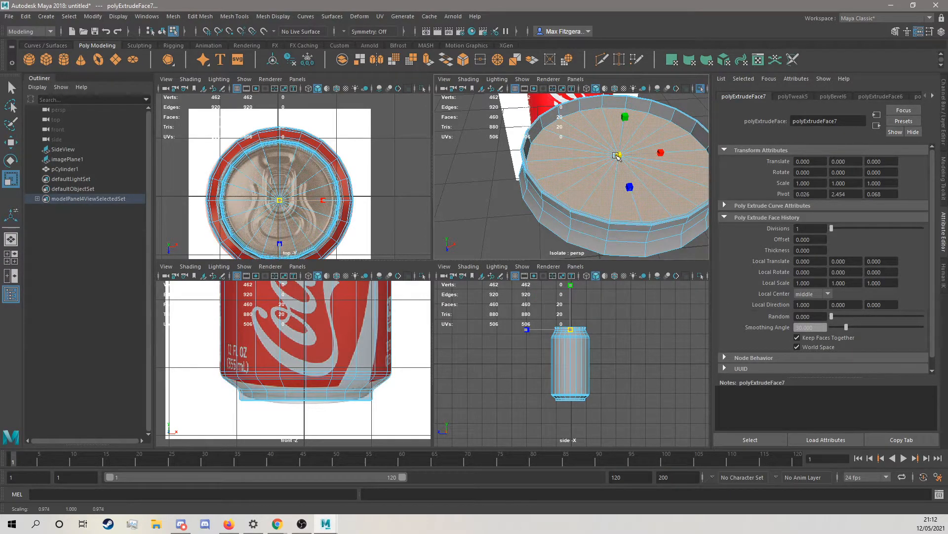
{"action": "left_click_drag", "start_coordinate": [617, 155], "coordinate": [561, 132]}
{"action": "scroll", "coordinate": [618, 155], "scroll_direction": "down", "scroll_amount": 5}
{"action": "key", "text": "w"}
{"action": "key", "text": "r"}
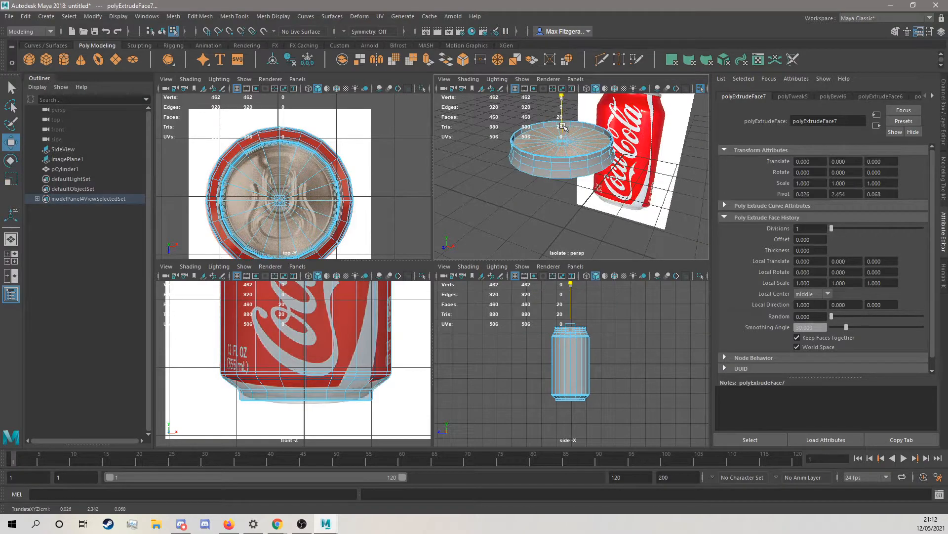
- Switch to edge selection and select the edge loop around the floor of the lid recess
{"action": "left_click", "coordinate": [571, 147]}
{"action": "left_click_drag", "start_coordinate": [571, 147], "coordinate": [528, 168], "text": "alt"}
{"action": "scroll", "coordinate": [554, 171], "scroll_direction": "up", "scroll_amount": 5}
{"action": "scroll", "coordinate": [548, 183], "scroll_direction": "up", "scroll_amount": 5}
{"action": "middle_click_drag", "start_coordinate": [536, 148], "coordinate": [540, 178], "text": "alt"}
{"action": "left_click_drag", "start_coordinate": [540, 177], "coordinate": [561, 197], "text": "alt"}
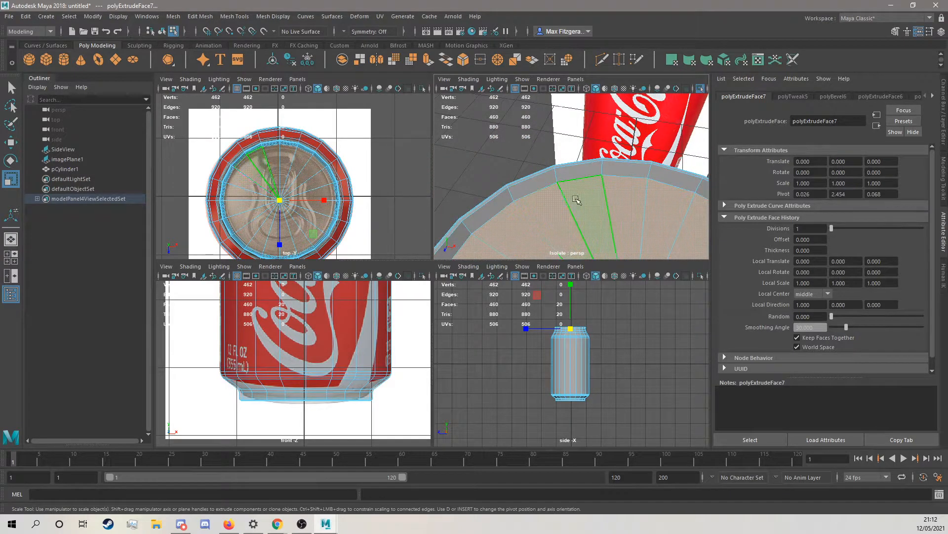
{"action": "right_click_drag", "start_coordinate": [545, 195], "coordinate": [545, 162]}
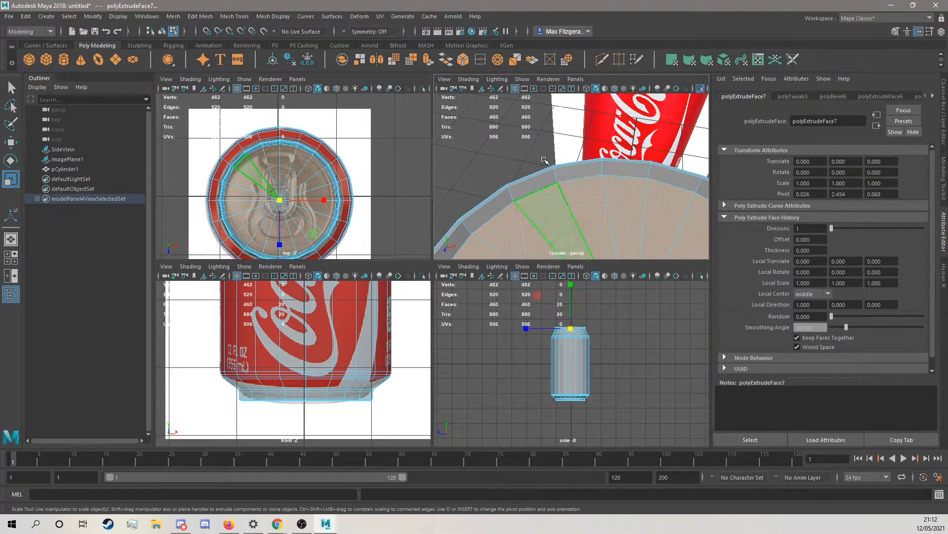
{"action": "left_click", "coordinate": [532, 175]}
{"action": "scroll", "coordinate": [539, 192], "scroll_direction": "down", "scroll_amount": 5}
{"action": "middle_click_drag", "start_coordinate": [543, 204], "coordinate": [543, 184], "text": "alt"}
{"action": "left_click_drag", "start_coordinate": [542, 184], "coordinate": [534, 163], "text": "alt"}
{"action": "right_click", "coordinate": [528, 160]}
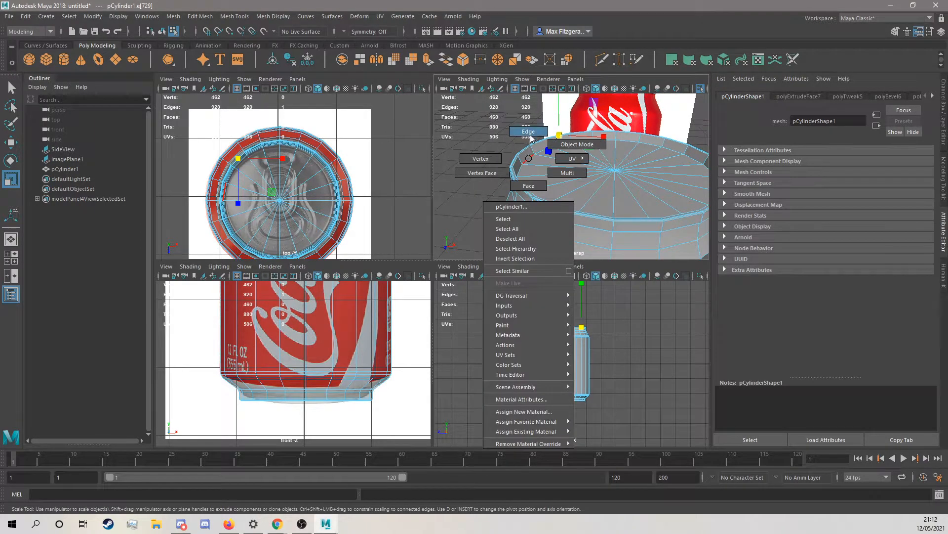
{"action": "scroll", "coordinate": [508, 157], "scroll_direction": "up", "scroll_amount": 3}
{"action": "left_click_drag", "start_coordinate": [508, 157], "coordinate": [512, 166], "text": "alt"}
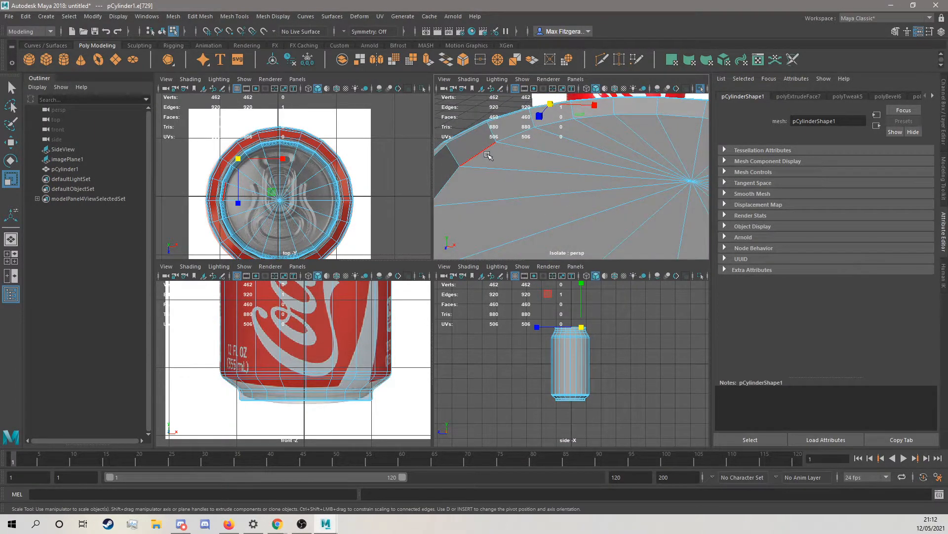
{"action": "double_click", "coordinate": [510, 170]}
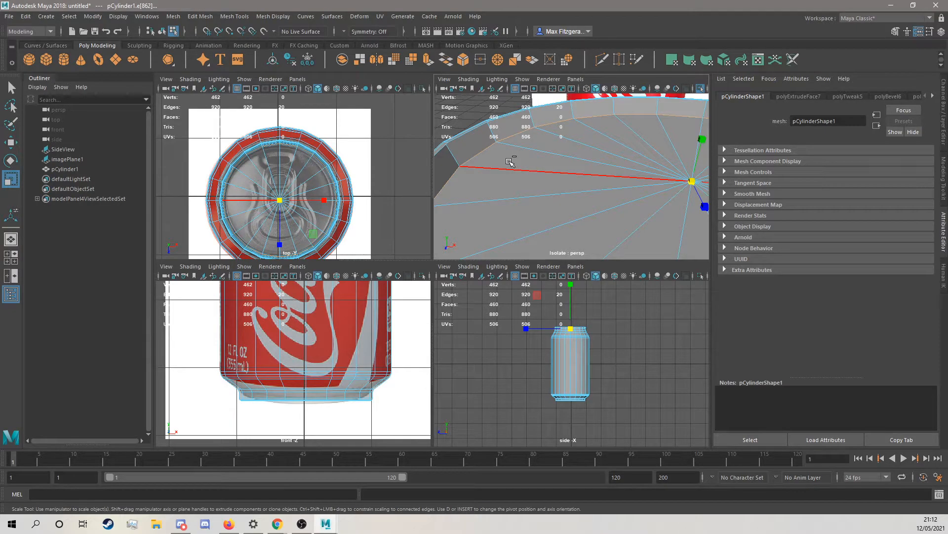
- Bevel the recess's floor edge loop with a fraction of 0.072 and one segment
{"action": "key", "text": "ctrl+b"}
{"action": "left_click", "coordinate": [451, 159]}
{"action": "left_click_drag", "start_coordinate": [455, 159], "coordinate": [456, 159]}
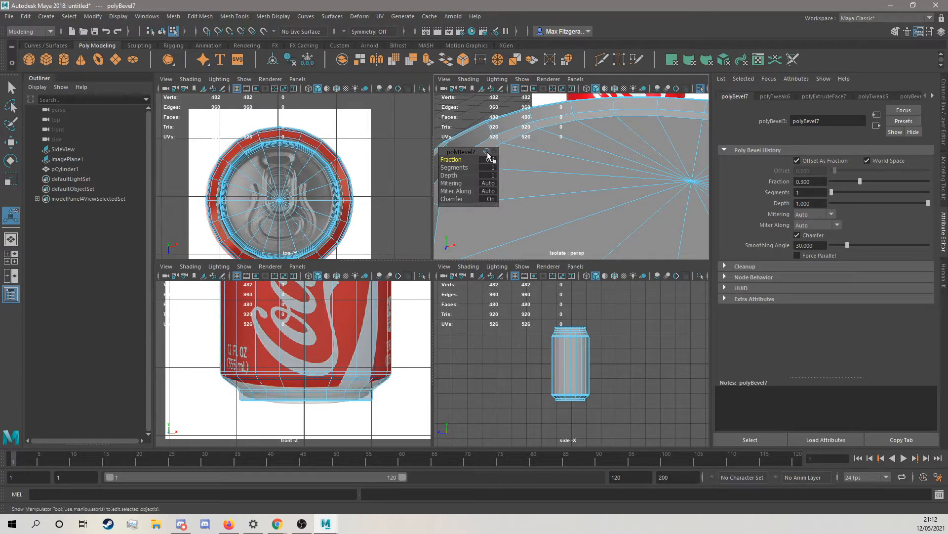
{"action": "left_click_drag", "start_coordinate": [456, 159], "coordinate": [386, 166]}
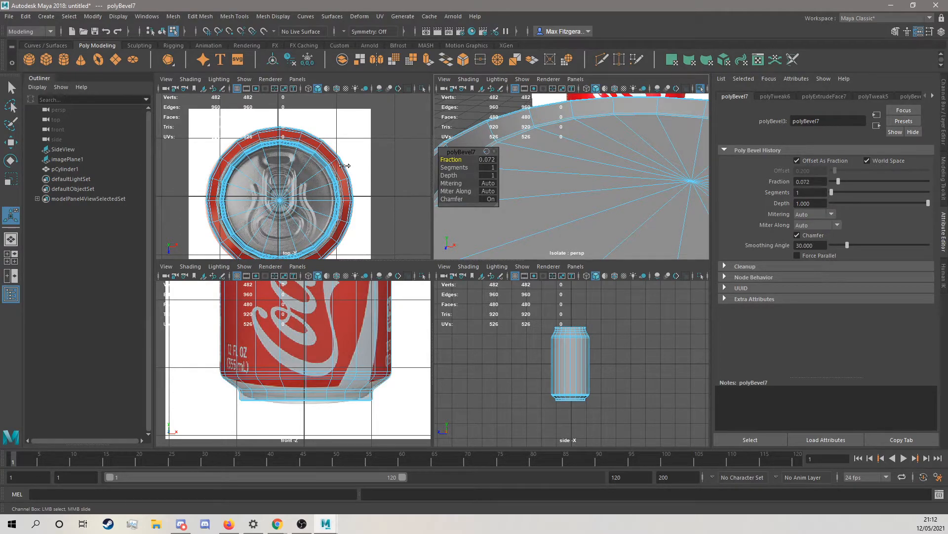
- Return to object mode, turn off the isolation to show the whole can again, and clear the selection
{"action": "scroll", "coordinate": [514, 153], "scroll_direction": "down", "scroll_amount": 8}
{"action": "left_click", "coordinate": [514, 147]}
{"action": "right_click_drag", "start_coordinate": [514, 147], "coordinate": [554, 134]}
{"action": "left_click", "coordinate": [563, 148]}
{"action": "left_click", "coordinate": [593, 194]}
{"action": "scroll", "coordinate": [591, 195], "scroll_direction": "up", "scroll_amount": 6}
{"action": "scroll", "coordinate": [569, 201], "scroll_direction": "down", "scroll_amount": 4}
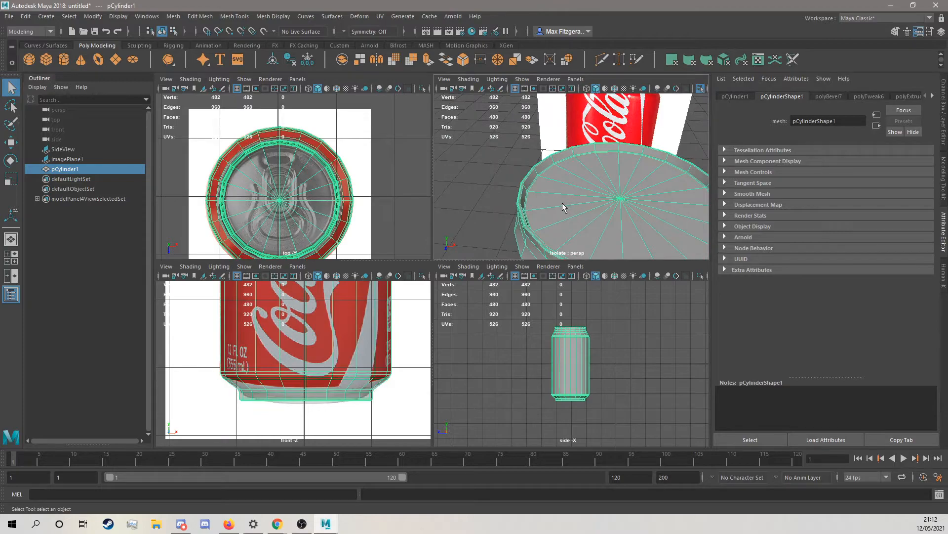
{"action": "scroll", "coordinate": [558, 198], "scroll_direction": "down", "scroll_amount": 3}
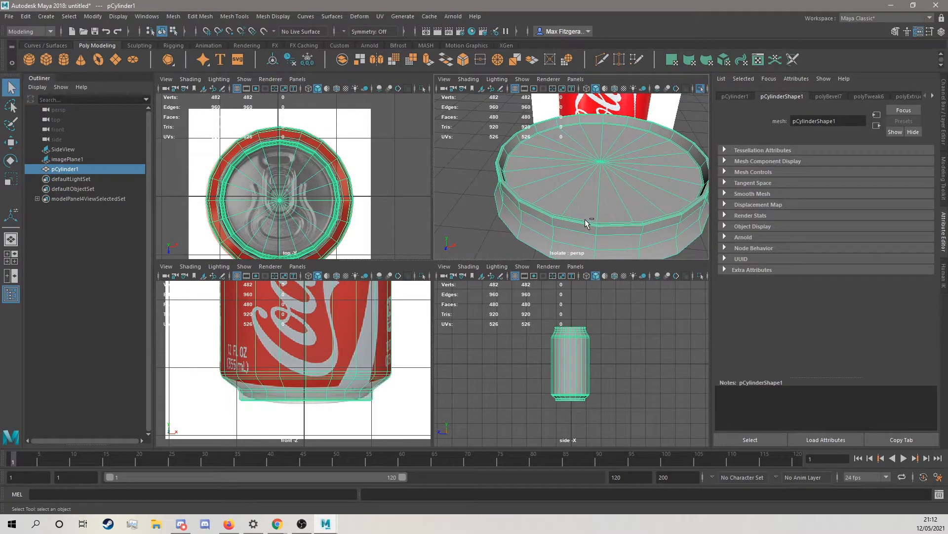
{"action": "key", "text": "ctrl+1"}
{"action": "scroll", "coordinate": [585, 222], "scroll_direction": "down", "scroll_amount": 6}
{"action": "left_click", "coordinate": [648, 191]}
{"action": "scroll", "coordinate": [610, 207], "scroll_direction": "down", "scroll_amount": 3}
{"action": "mouse_move", "coordinate": [605, 217]}
{"action": "left_mouse_down", "text": "alt"}
{"action": "mouse_move", "coordinate": [603, 207]}
{"action": "mouse_move", "coordinate": [542, 213]}
{"action": "mouse_move", "coordinate": [617, 190]}
{"action": "mouse_move", "coordinate": [616, 206]}
{"action": "mouse_move", "coordinate": [603, 212]}
{"action": "left_mouse_up", "text": "alt"}
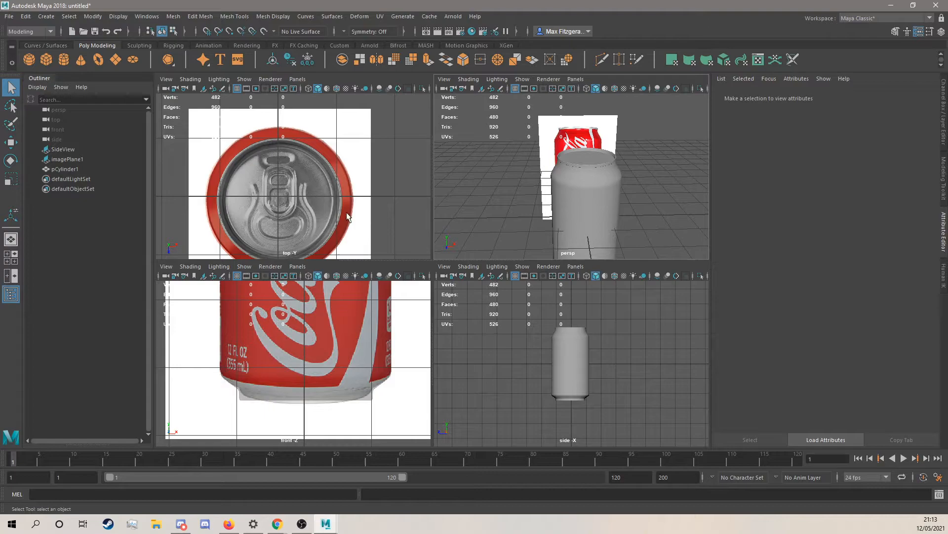
- Switch to face selection and select all faces of the can's flat underside in the perspective view
{"action": "scroll", "coordinate": [279, 211], "scroll_direction": "up", "scroll_amount": 3}
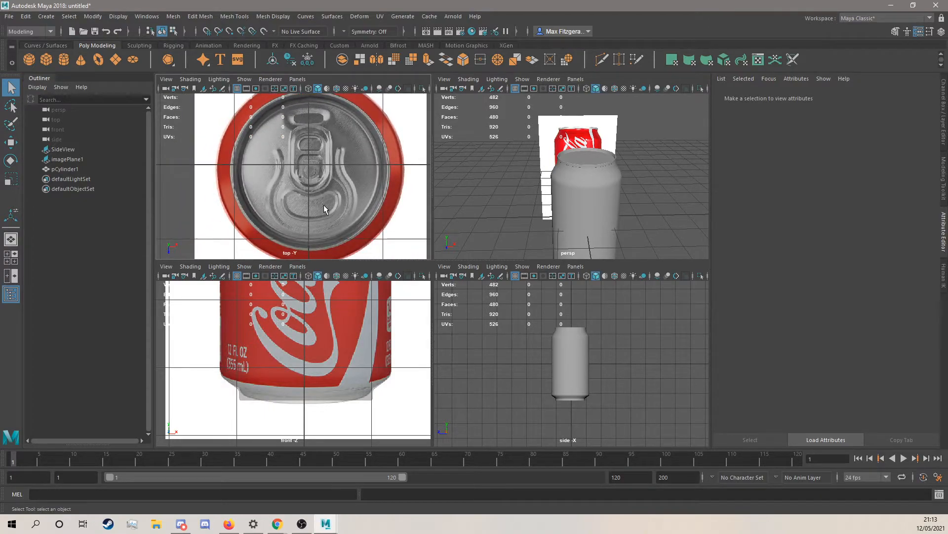
{"action": "scroll", "coordinate": [301, 175], "scroll_direction": "up", "scroll_amount": 2}
{"action": "left_click_drag", "start_coordinate": [587, 227], "coordinate": [603, 213], "text": "alt"}
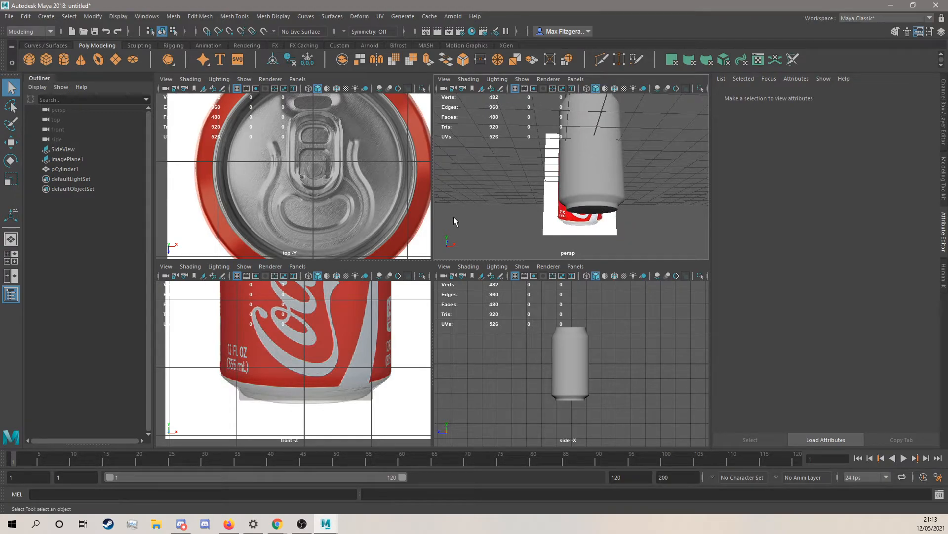
{"action": "left_click", "coordinate": [304, 146]}
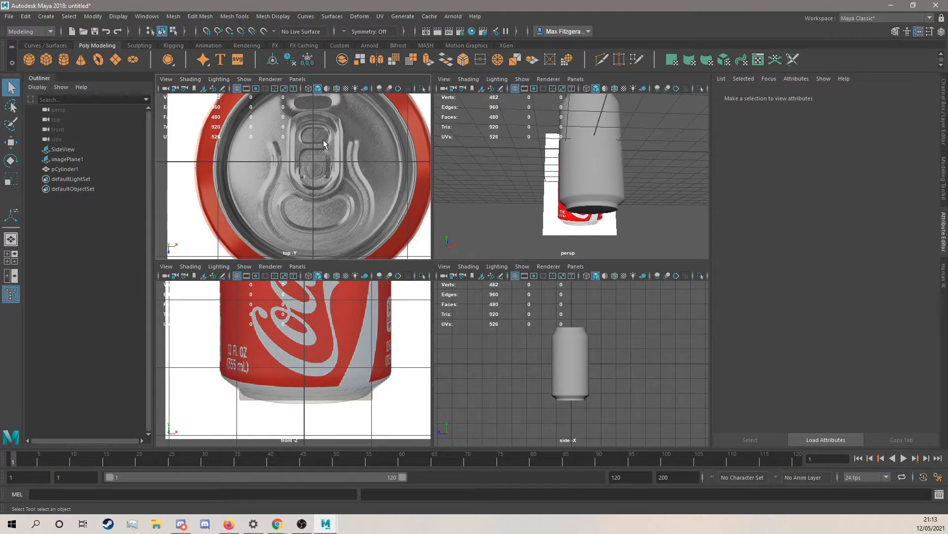
{"action": "left_click_drag", "start_coordinate": [604, 214], "coordinate": [593, 179], "text": "alt"}
{"action": "scroll", "coordinate": [592, 179], "scroll_direction": "up", "scroll_amount": 5}
{"action": "left_click", "coordinate": [597, 180]}
{"action": "right_click_drag", "start_coordinate": [604, 159], "coordinate": [605, 184]}
{"action": "left_click_drag", "start_coordinate": [589, 143], "coordinate": [590, 181]}
{"action": "scroll", "coordinate": [614, 175], "scroll_direction": "down", "scroll_amount": 4}
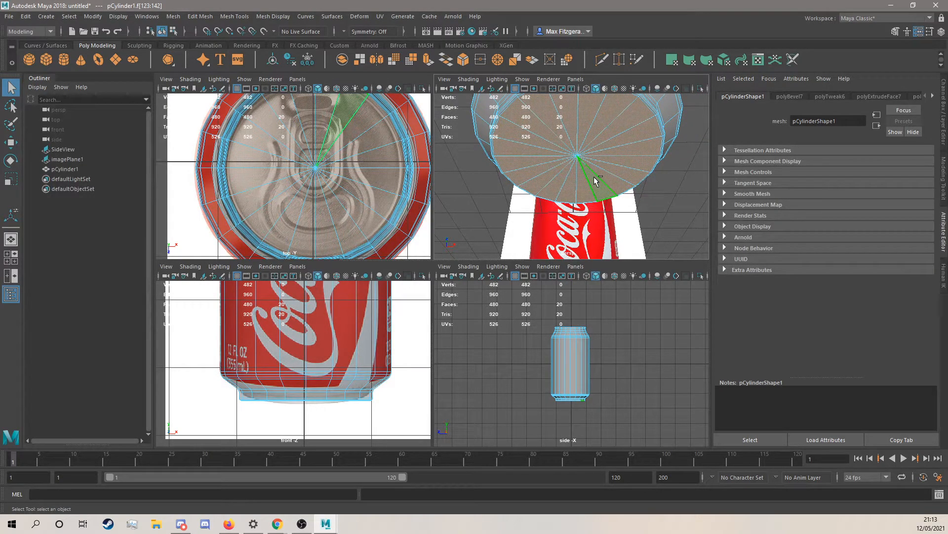
- Extrude the underside faces and move them up into the can to form a recessed base
{"action": "key", "text": "r"}
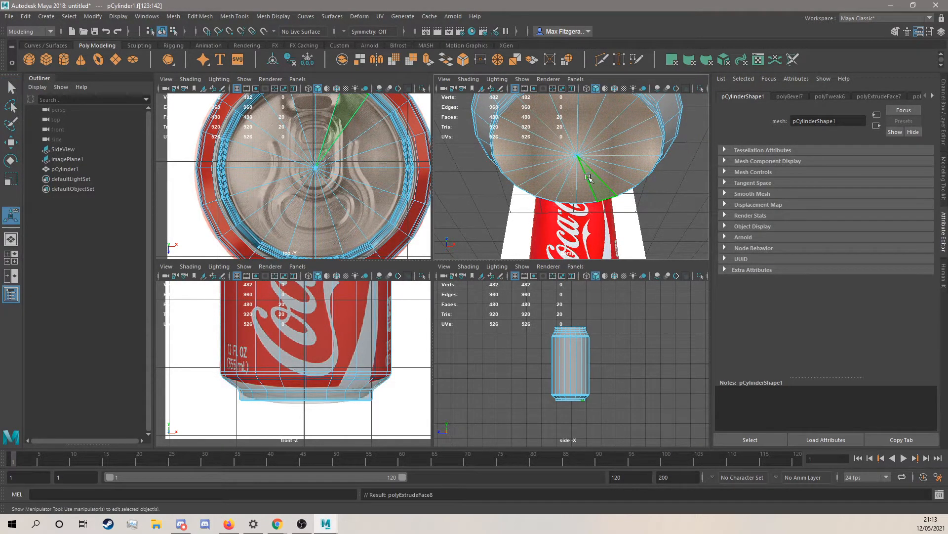
{"action": "key", "text": "ctrl+e"}
{"action": "left_click_drag", "start_coordinate": [580, 156], "coordinate": [573, 127]}
{"action": "key", "text": "w"}
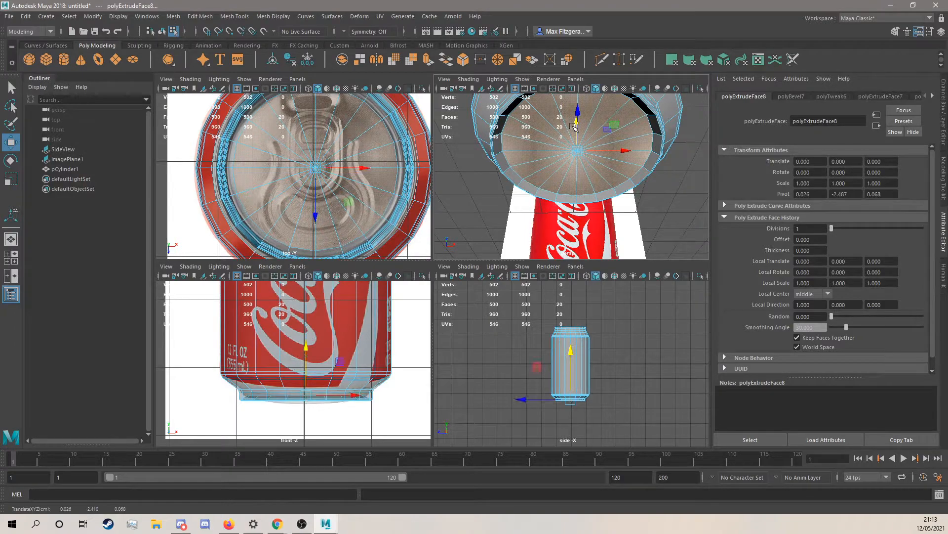
- Bevel the border of the recessed base with a fraction of about 0.37 and return to object mode
{"action": "key", "text": "ctrl+b"}
{"action": "left_click_drag", "start_coordinate": [442, 159], "coordinate": [388, 158]}
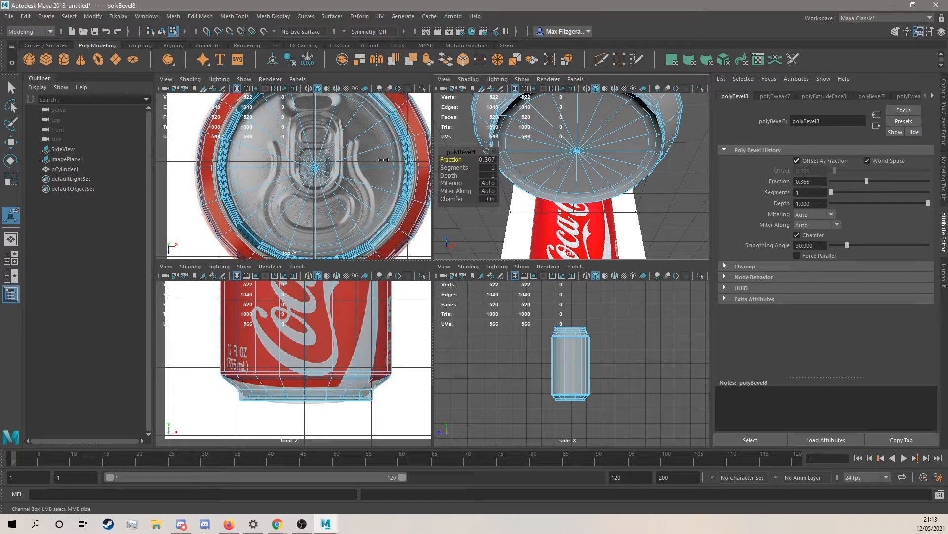
{"action": "scroll", "coordinate": [569, 153], "scroll_direction": "down", "scroll_amount": 3}
{"action": "right_click_drag", "start_coordinate": [669, 142], "coordinate": [693, 128]}
{"action": "left_click", "coordinate": [694, 128]}
- Inspect the can's recessed base, body and lid from several angles in the perspective view
{"action": "left_click_drag", "start_coordinate": [693, 128], "coordinate": [611, 181], "text": "alt"}
{"action": "left_click", "coordinate": [509, 203]}
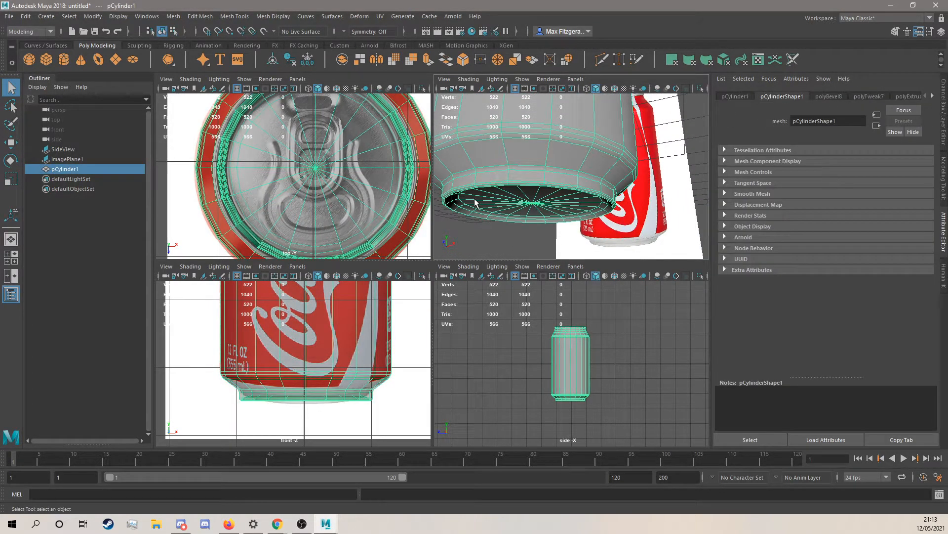
{"action": "scroll", "coordinate": [496, 197], "scroll_direction": "down", "scroll_amount": 3}
{"action": "left_click_drag", "start_coordinate": [498, 197], "coordinate": [595, 209], "text": "alt"}
{"action": "scroll", "coordinate": [525, 199], "scroll_direction": "down", "scroll_amount": 4}
{"action": "left_click", "coordinate": [604, 197]}
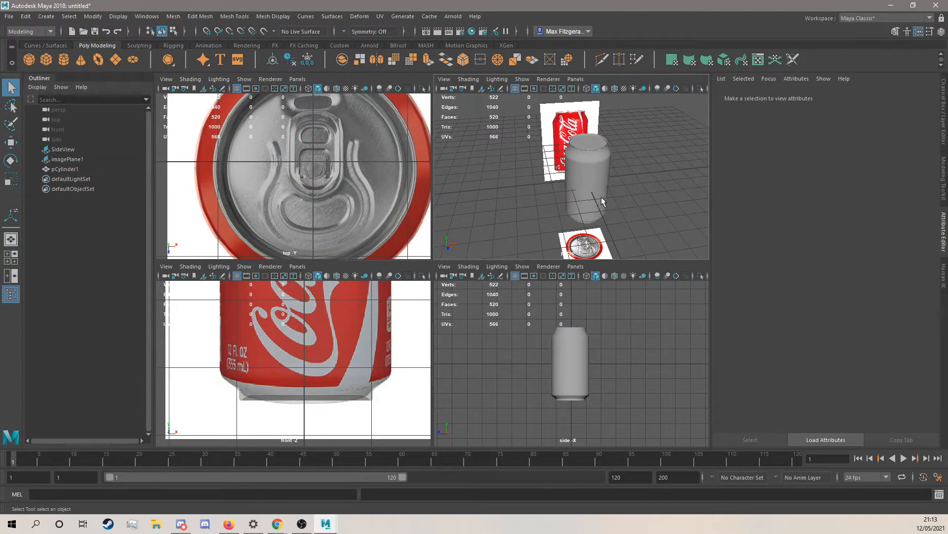
{"action": "scroll", "coordinate": [600, 198], "scroll_direction": "up", "scroll_amount": 6}
{"action": "middle_click_drag", "start_coordinate": [588, 208], "coordinate": [595, 208], "text": "alt"}
{"action": "scroll", "coordinate": [579, 216], "scroll_direction": "down", "scroll_amount": 4}
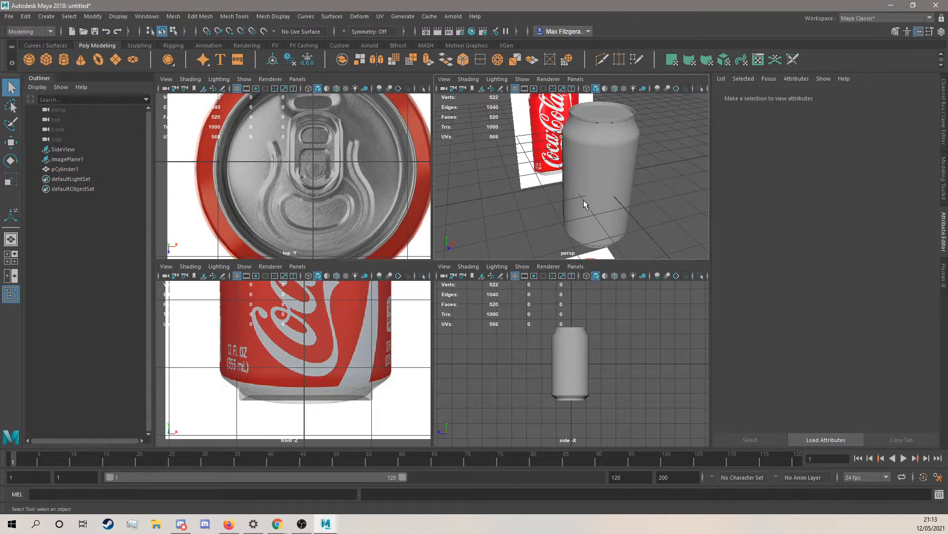
{"action": "left_click", "coordinate": [598, 206]}
{"action": "left_click_drag", "start_coordinate": [597, 206], "coordinate": [579, 189], "text": "alt"}
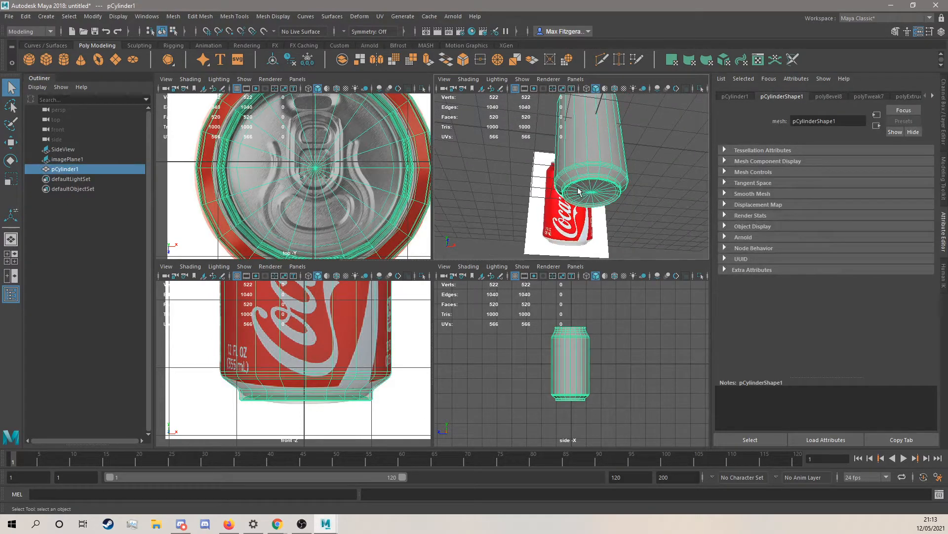
{"action": "left_click", "coordinate": [653, 191]}
{"action": "scroll", "coordinate": [618, 199], "scroll_direction": "up", "scroll_amount": 3}
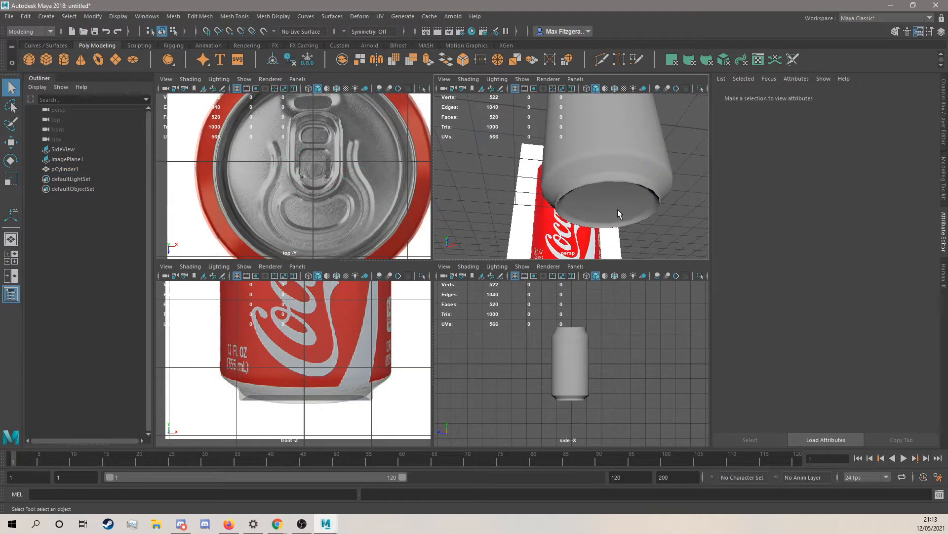
{"action": "left_click_drag", "start_coordinate": [608, 215], "coordinate": [533, 161], "text": "alt"}
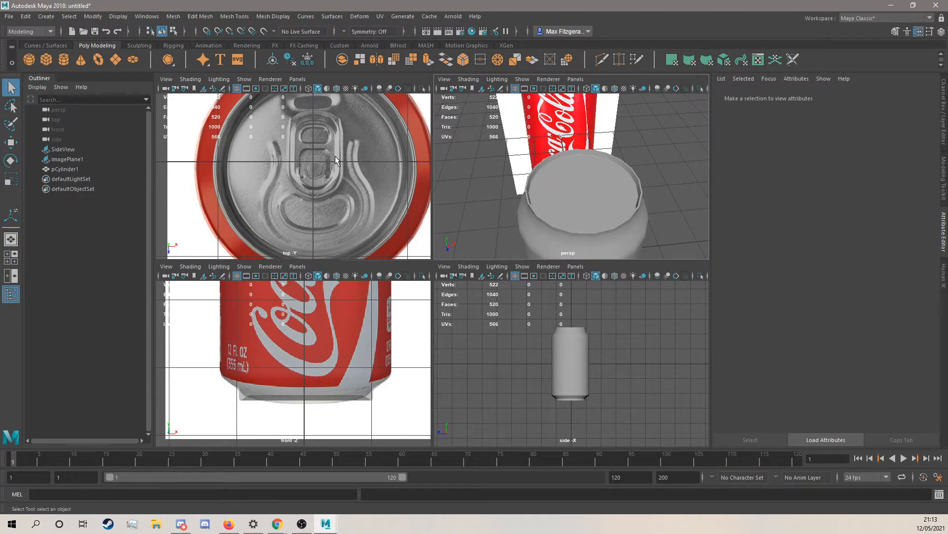
- Maximize the top view and frame the pull tab and lid details in the reference image
{"action": "key", "text": "space"}
{"action": "scroll", "coordinate": [473, 198], "scroll_direction": "down", "scroll_amount": 5}
{"action": "scroll", "coordinate": [473, 194], "scroll_direction": "down", "scroll_amount": 3}
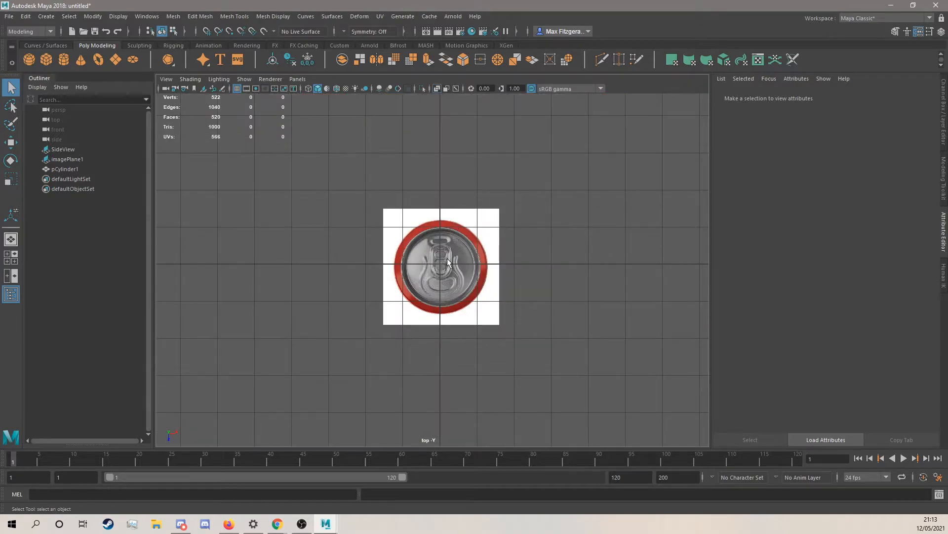
{"action": "left_click", "coordinate": [447, 259]}
{"action": "scroll", "coordinate": [447, 260], "scroll_direction": "up", "scroll_amount": 7}
{"action": "key", "text": "ctrl+z"}
{"action": "scroll", "coordinate": [488, 228], "scroll_direction": "up", "scroll_amount": 3}
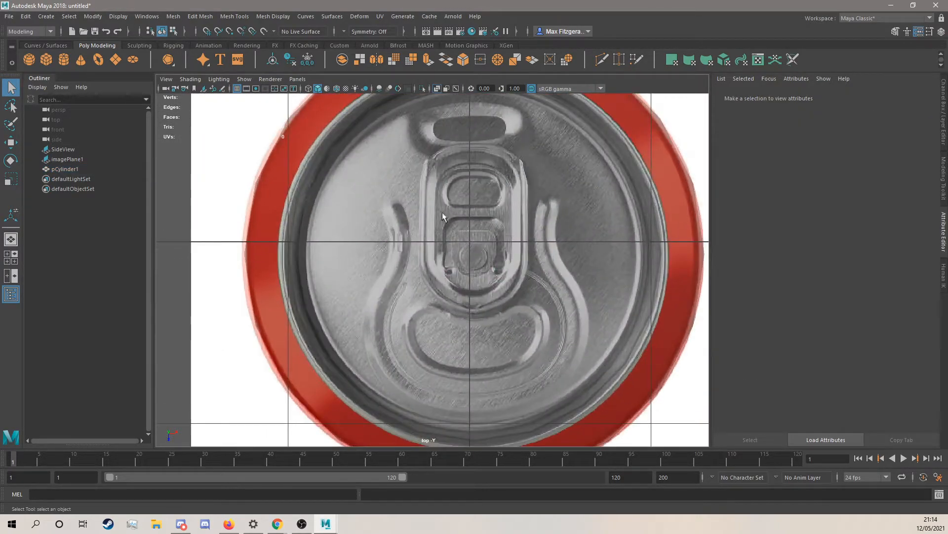
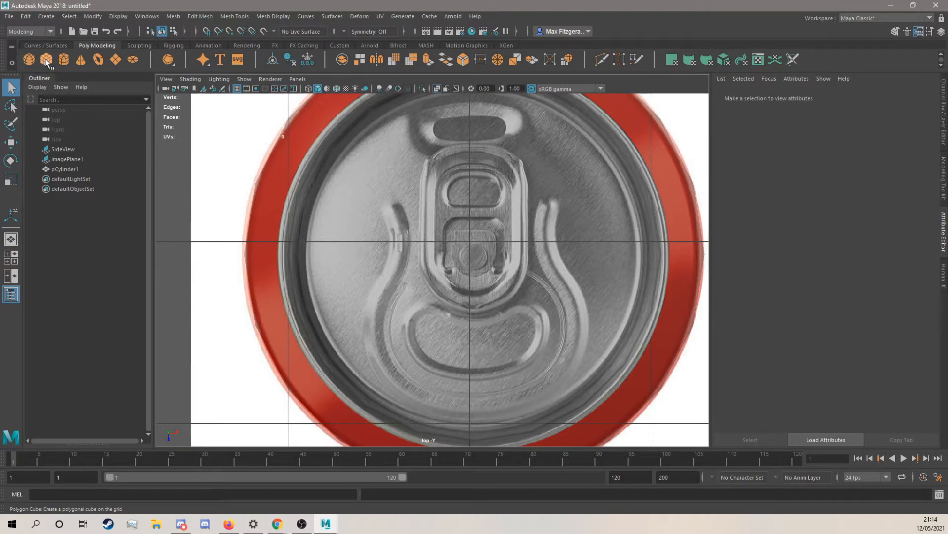
- Create a polygon plane and move it over the pull tab in the top-view reference image
{"action": "left_click", "coordinate": [115, 59]}
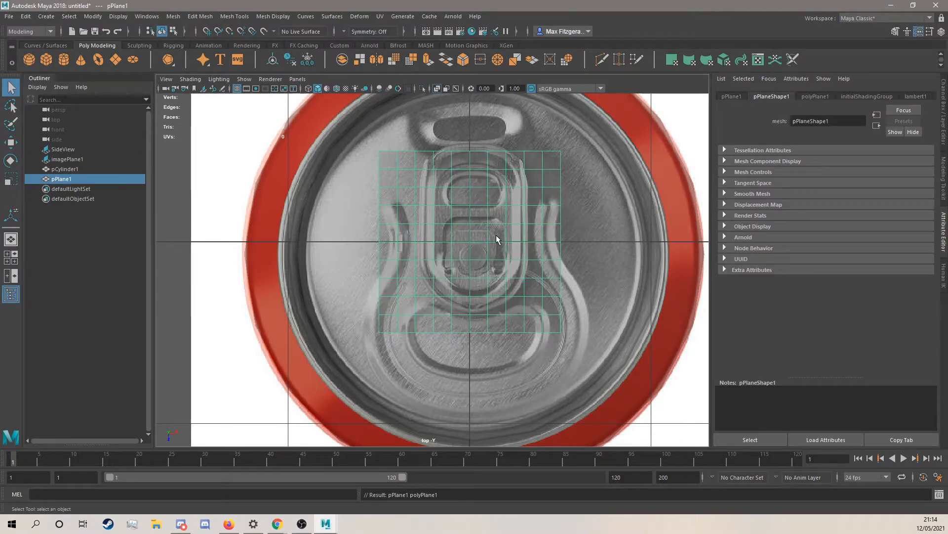
{"action": "scroll", "coordinate": [492, 222], "scroll_direction": "up", "scroll_amount": 2}
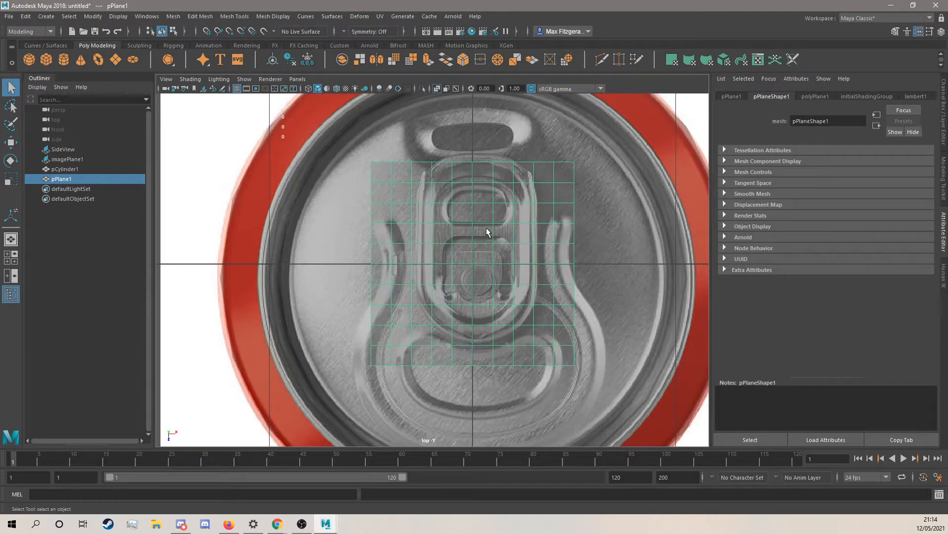
{"action": "middle_click_drag", "start_coordinate": [485, 243], "coordinate": [495, 236], "text": "alt"}
{"action": "key", "text": "w"}
{"action": "left_click_drag", "start_coordinate": [482, 274], "coordinate": [482, 259]}
{"action": "scroll", "coordinate": [495, 262], "scroll_direction": "up", "scroll_amount": 2}
{"action": "middle_click_drag", "start_coordinate": [528, 240], "coordinate": [501, 268], "text": "alt"}
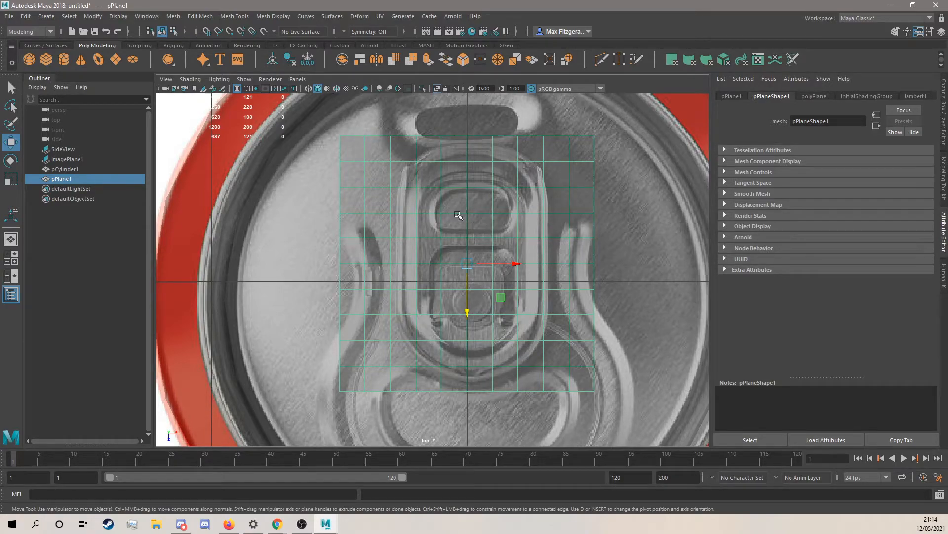
- Set the plane's width and height subdivisions to 1, then scale and position it to frame the pull tab's outline
{"action": "left_click", "coordinate": [814, 96]}
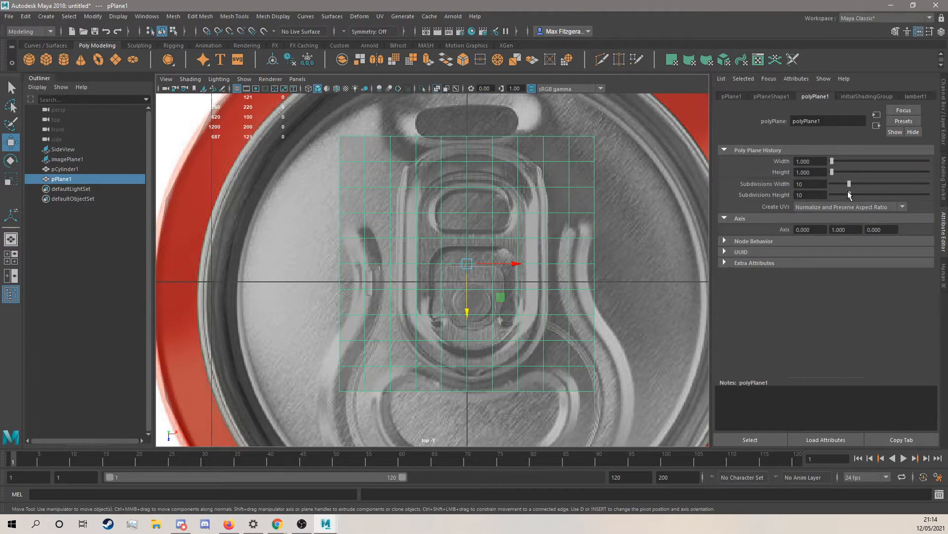
{"action": "left_click_drag", "start_coordinate": [849, 189], "coordinate": [830, 198]}
{"action": "key", "text": "r"}
{"action": "mouse_move", "coordinate": [513, 264]}
{"action": "left_mouse_down"}
{"action": "mouse_move", "coordinate": [487, 267]}
{"action": "mouse_move", "coordinate": [496, 264]}
{"action": "left_mouse_up"}
{"action": "key", "text": "w"}
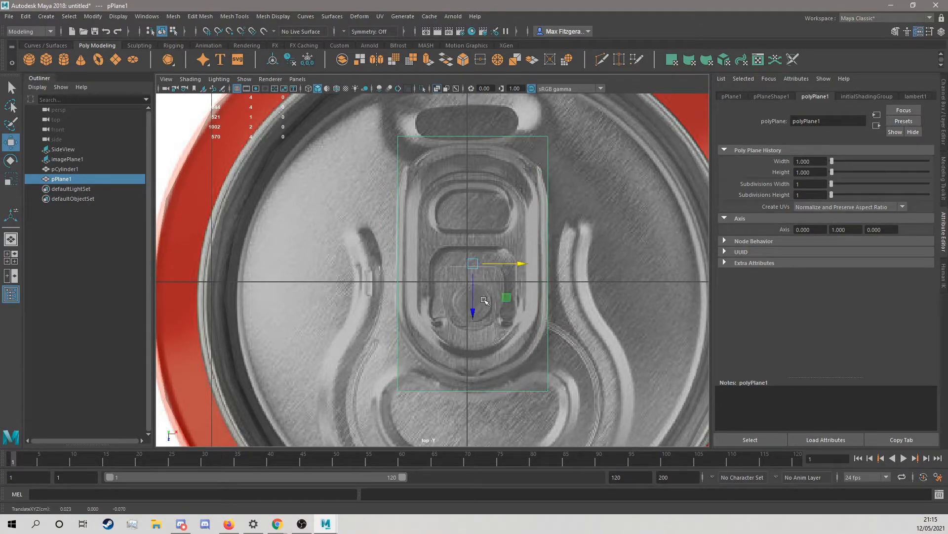
{"action": "key", "text": "r"}
{"action": "left_click_drag", "start_coordinate": [473, 316], "coordinate": [472, 289]}
{"action": "key", "text": "w"}
{"action": "scroll", "coordinate": [503, 293], "scroll_direction": "up", "scroll_amount": 1}
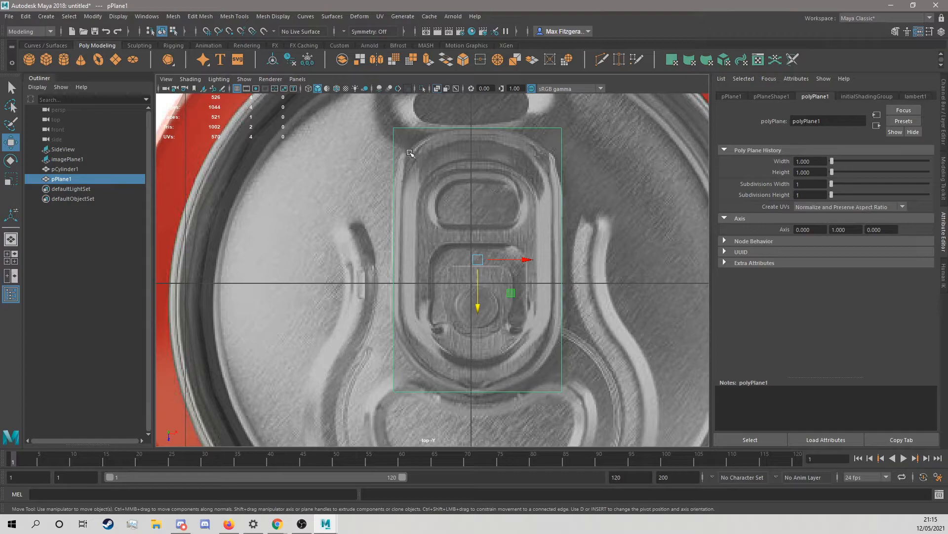
{"action": "left_click", "coordinate": [602, 60]}
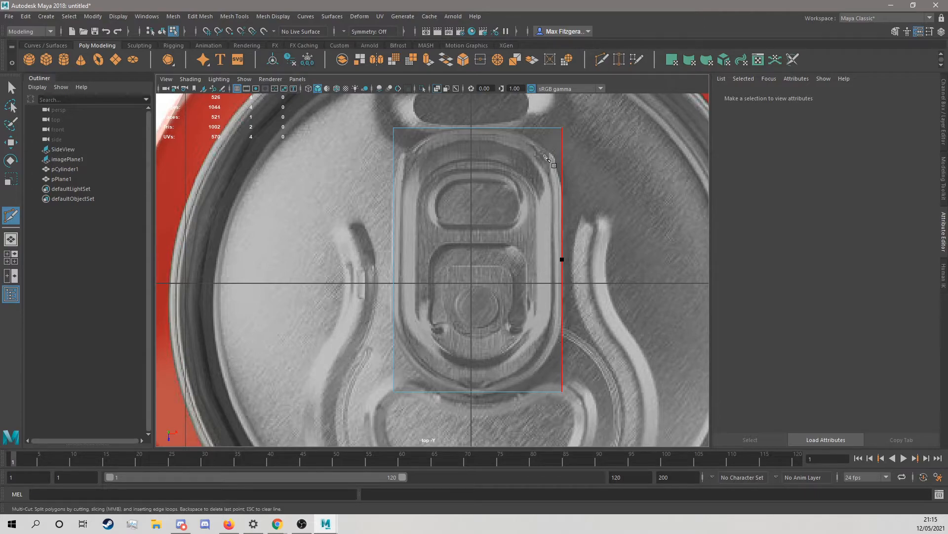
{"action": "right_click", "coordinate": [591, 154]}
{"action": "left_click", "coordinate": [11, 88]}
{"action": "right_click", "coordinate": [410, 163]}
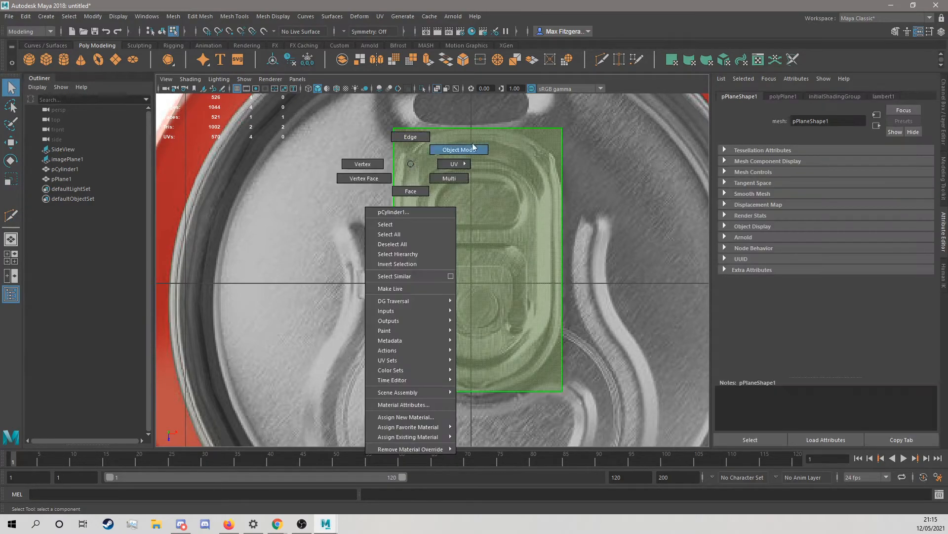
{"action": "left_click", "coordinate": [472, 148]}
{"action": "left_click", "coordinate": [414, 185], "text": "shift"}
{"action": "right_click_drag", "start_coordinate": [444, 197], "coordinate": [487, 150]}
{"action": "left_click", "coordinate": [424, 157]}
{"action": "scroll", "coordinate": [455, 203], "scroll_direction": "down", "scroll_amount": 10}
{"action": "scroll", "coordinate": [459, 239], "scroll_direction": "up", "scroll_amount": 5}
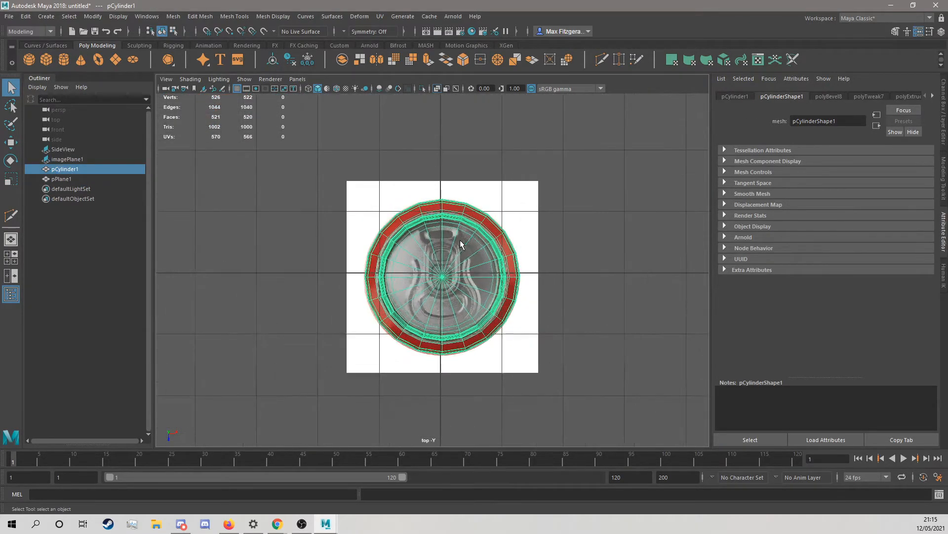
- Return to the four-view layout and raise the plane from the grid to the top of the can
{"action": "key", "text": "space"}
{"action": "scroll", "coordinate": [569, 195], "scroll_direction": "up", "scroll_amount": 3}
{"action": "scroll", "coordinate": [568, 196], "scroll_direction": "down", "scroll_amount": 5}
{"action": "scroll", "coordinate": [604, 246], "scroll_direction": "down", "scroll_amount": 3}
{"action": "middle_click_drag", "start_coordinate": [603, 246], "coordinate": [598, 163], "text": "alt"}
{"action": "left_click_drag", "start_coordinate": [598, 163], "coordinate": [555, 114], "text": "alt"}
{"action": "key", "text": "w"}
{"action": "left_click", "coordinate": [558, 193]}
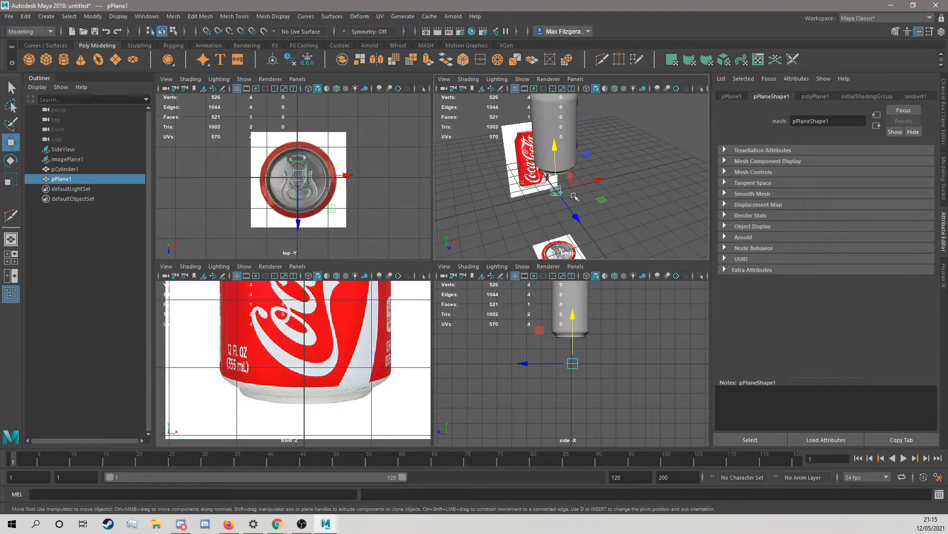
{"action": "key", "text": "f"}
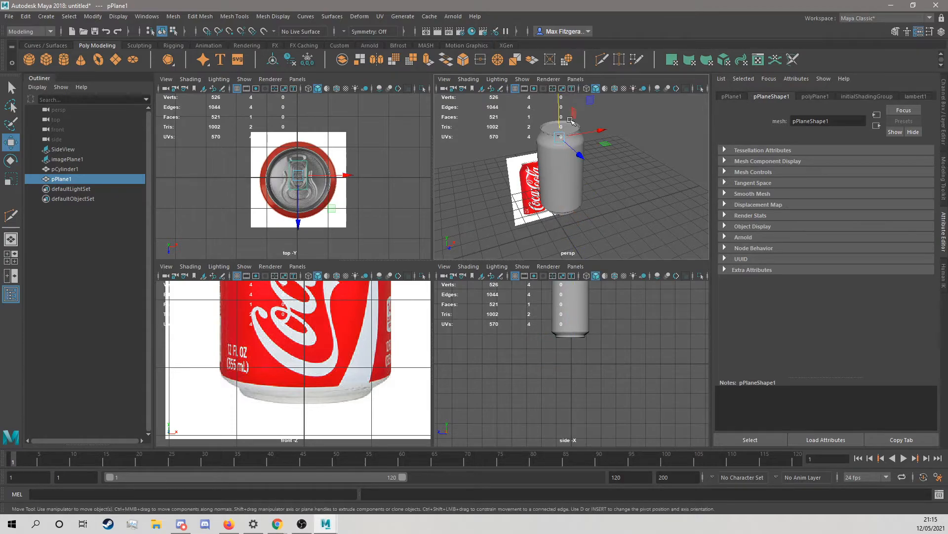
- Move the can down in the front view until it lines up with the can in the side reference image
{"action": "left_click", "coordinate": [571, 173], "text": "shift"}
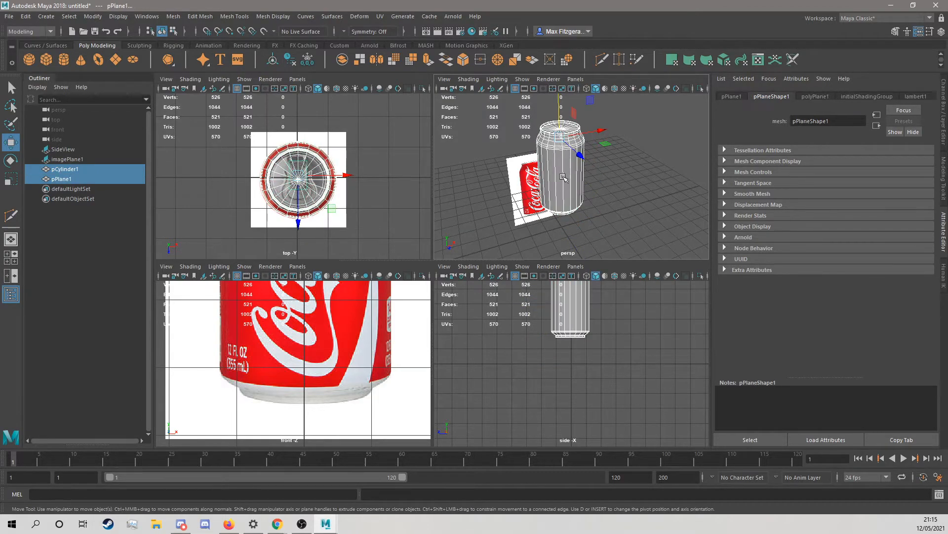
{"action": "left_click", "coordinate": [563, 178]}
{"action": "scroll", "coordinate": [314, 326], "scroll_direction": "down", "scroll_amount": 8}
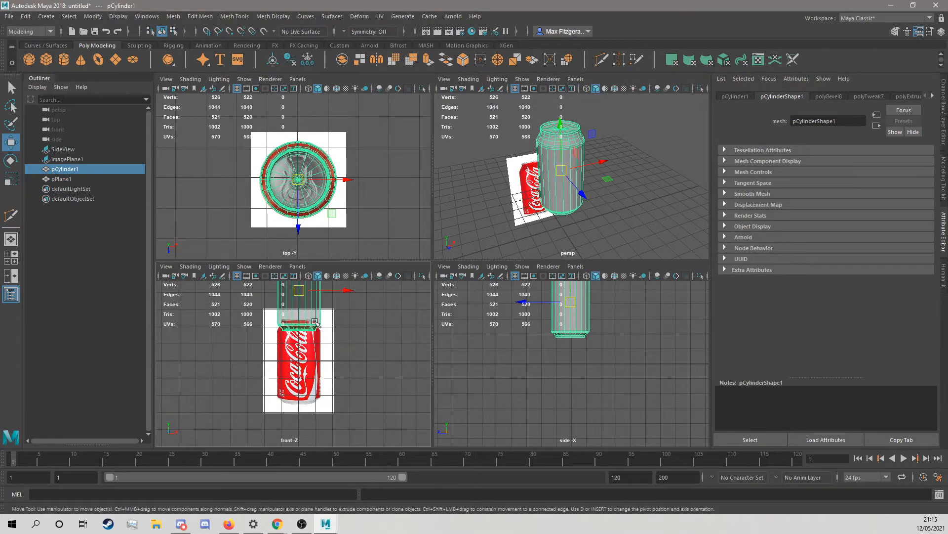
{"action": "middle_click_drag", "start_coordinate": [314, 320], "coordinate": [319, 339], "text": "alt"}
{"action": "left_click_drag", "start_coordinate": [306, 288], "coordinate": [303, 358]}
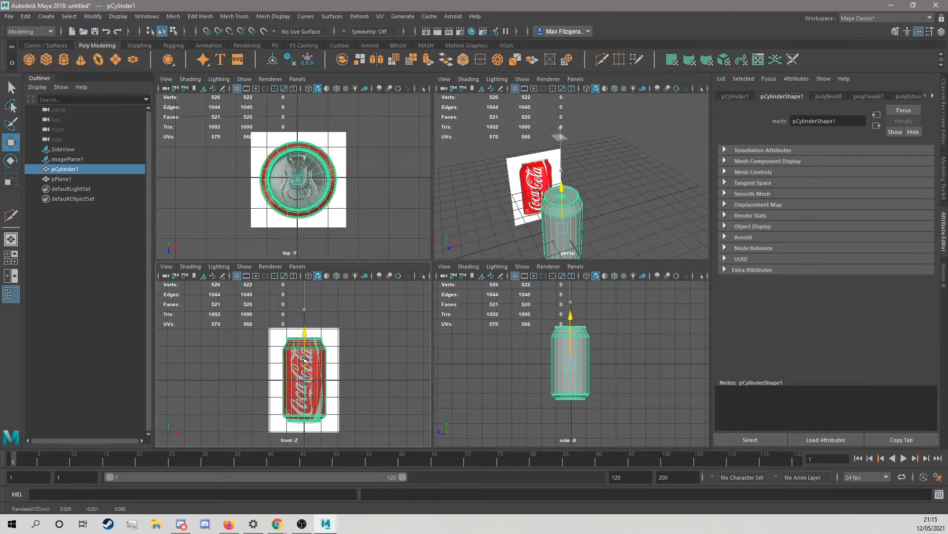
{"action": "scroll", "coordinate": [549, 146], "scroll_direction": "up", "scroll_amount": 4}
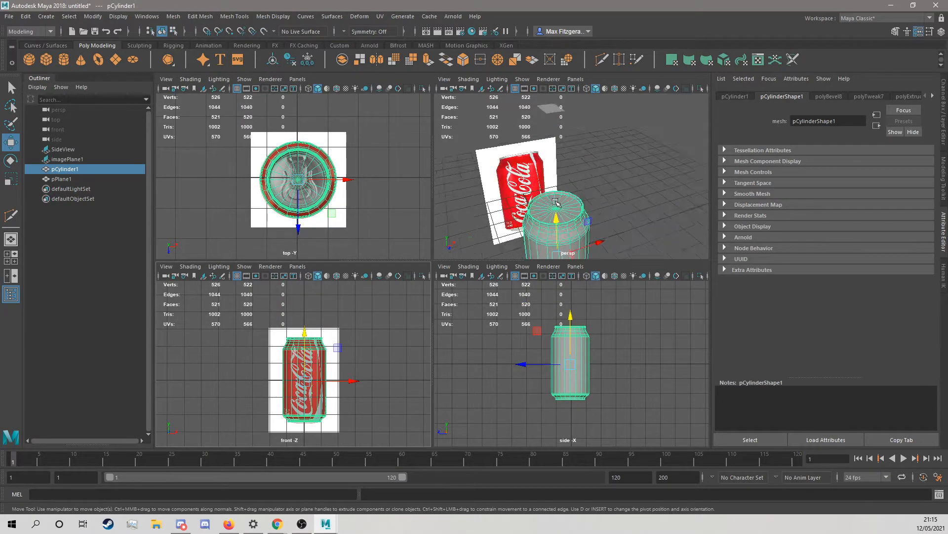
- Lower the plane to the can's lid and maximize the top view on the pull tab
{"action": "left_click", "coordinate": [547, 103]}
{"action": "left_click_drag", "start_coordinate": [549, 102], "coordinate": [563, 197]}
{"action": "scroll", "coordinate": [302, 184], "scroll_direction": "up", "scroll_amount": 5}
{"action": "key", "text": "space"}
{"action": "scroll", "coordinate": [512, 155], "scroll_direction": "up", "scroll_amount": 3}
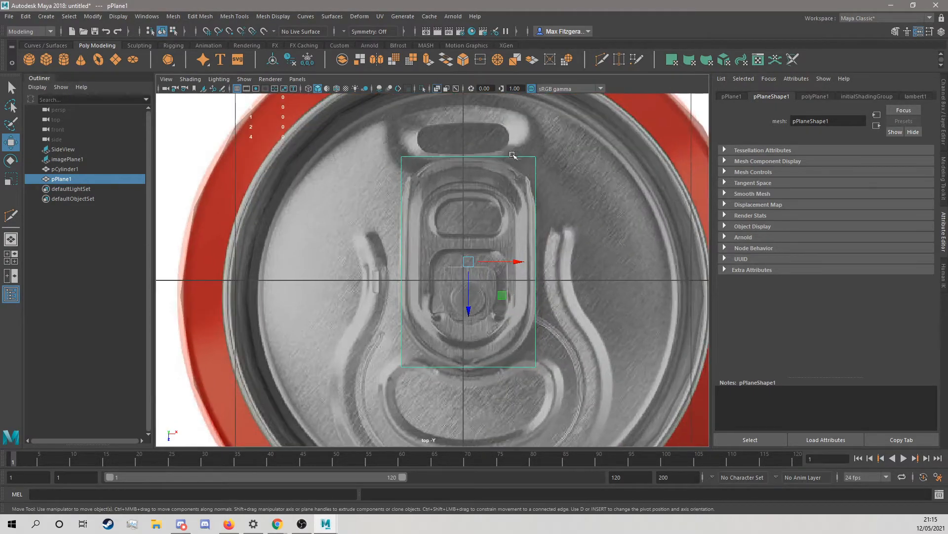
- Insert three lengthwise edge loops near the plane's left side with the Multi-Cut tool
{"action": "right_click", "coordinate": [509, 203], "text": "shift"}
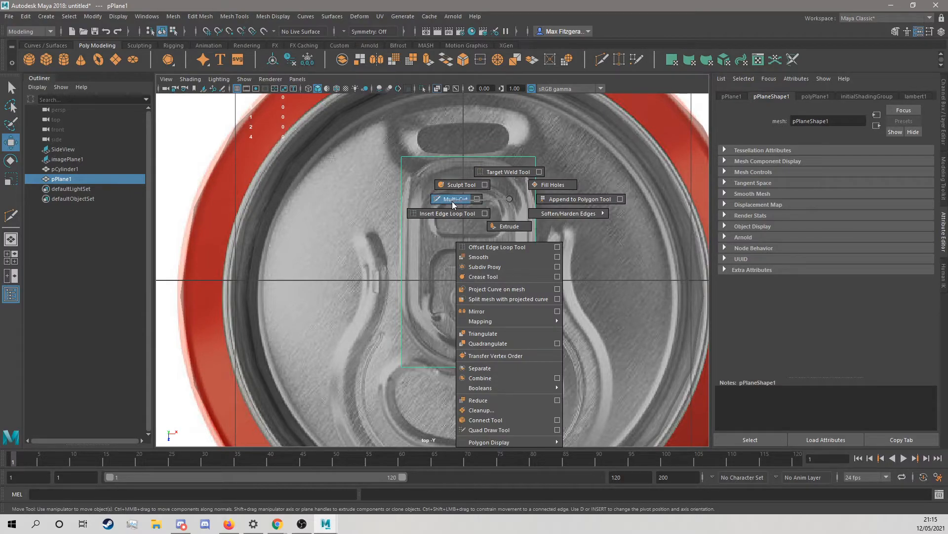
{"action": "left_click", "coordinate": [455, 199]}
{"action": "left_click", "coordinate": [536, 156]}
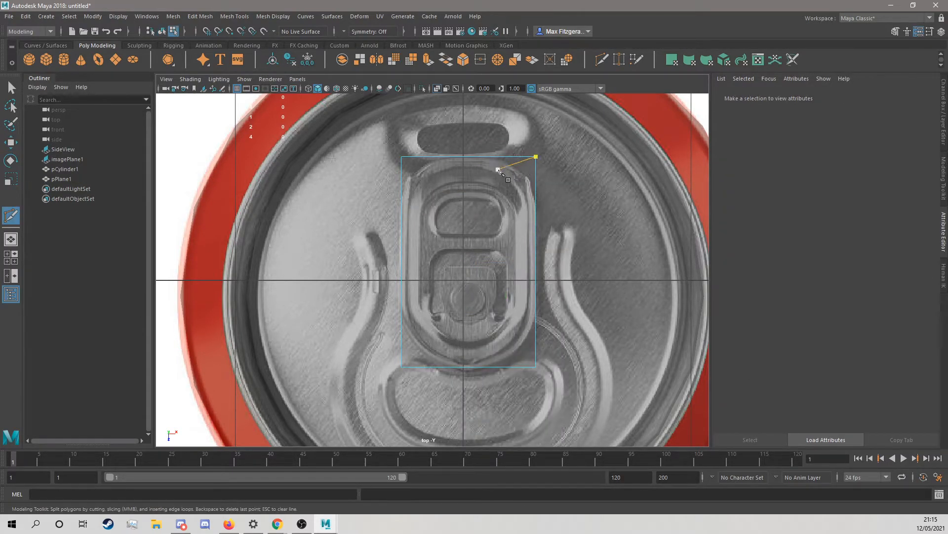
{"action": "left_click", "coordinate": [536, 366]}
{"action": "key", "text": "Escape"}
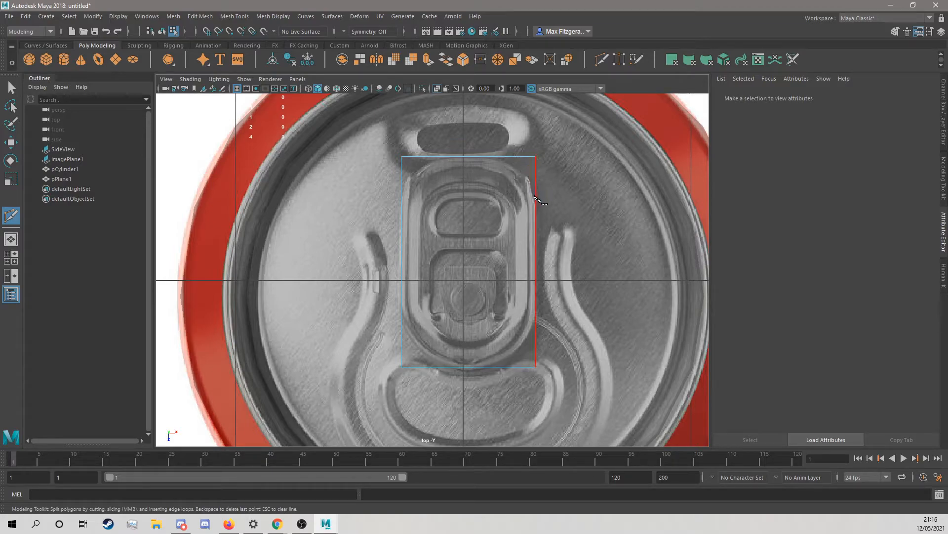
{"action": "left_click", "coordinate": [412, 367]}
{"action": "left_click", "coordinate": [412, 158]}
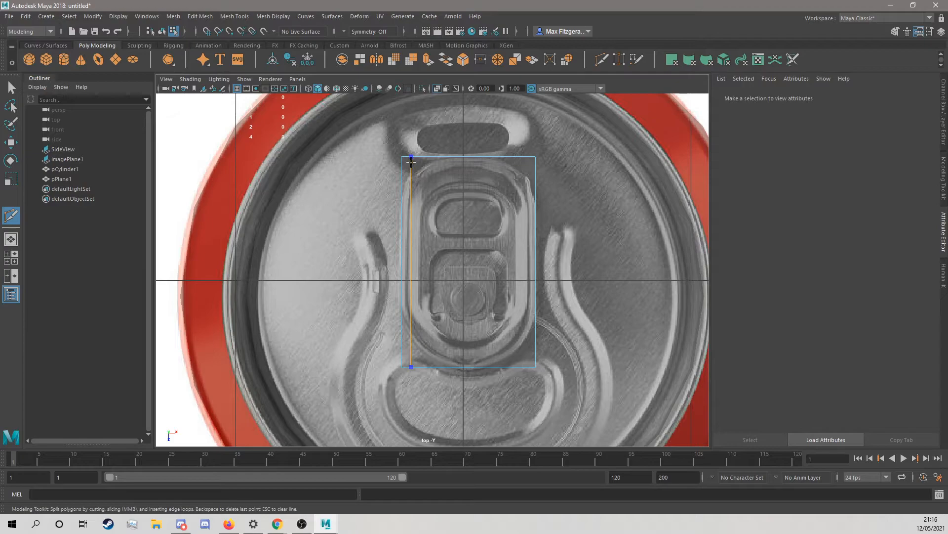
{"action": "left_click", "coordinate": [411, 163], "text": "ctrl"}
{"action": "left_click", "coordinate": [423, 161], "text": "ctrl"}
{"action": "left_click", "coordinate": [439, 159], "text": "ctrl"}
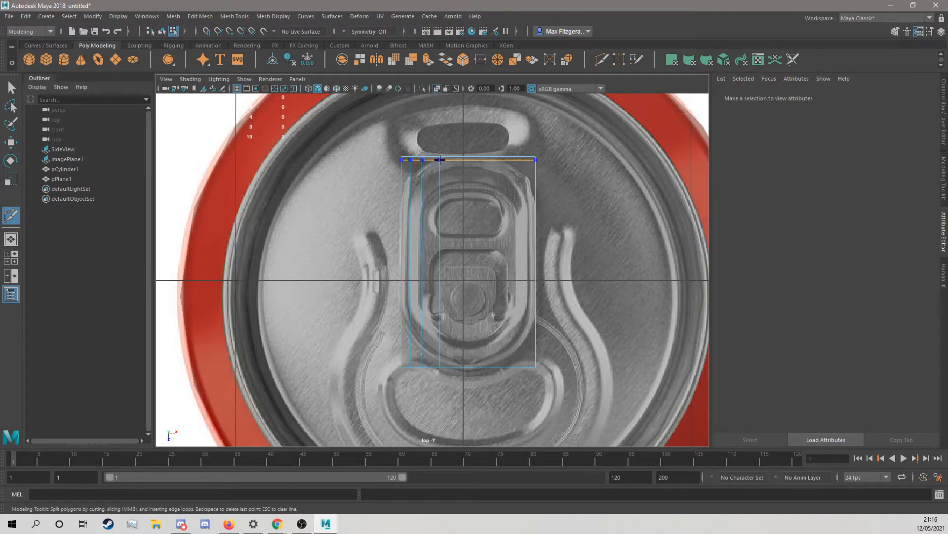
- Insert three matching lengthwise edge loops near the plane's right side
{"action": "left_click", "coordinate": [496, 160], "text": "ctrl"}
{"action": "left_click", "coordinate": [511, 160], "text": "ctrl"}
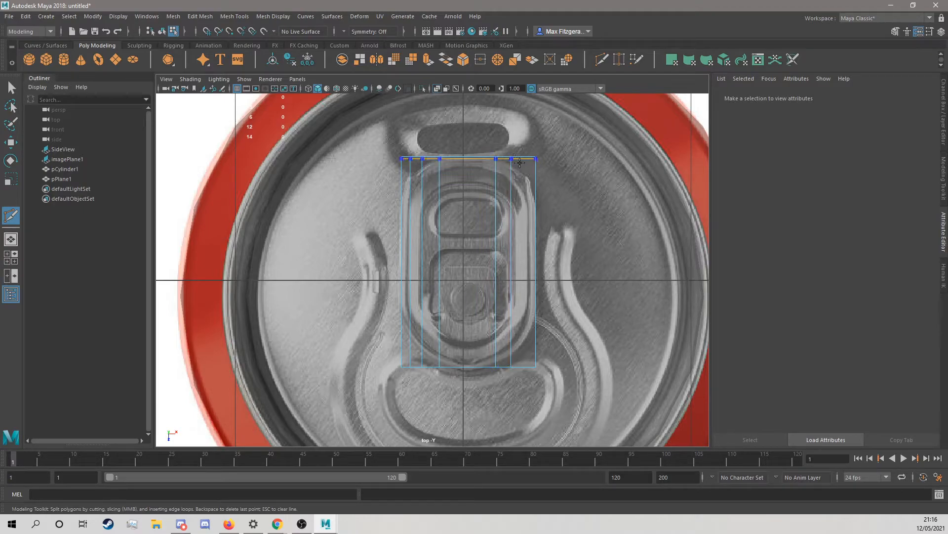
{"action": "left_click", "coordinate": [525, 162], "text": "ctrl"}
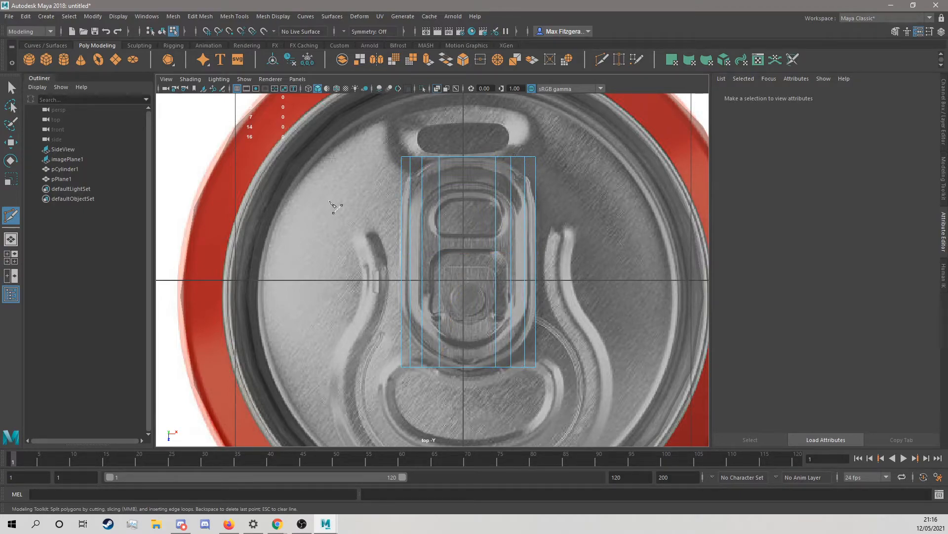
- Select the three outer vertices on each side of the plane's upper edge and move them slightly down toward the tab's curve
{"action": "left_click", "coordinate": [11, 88]}
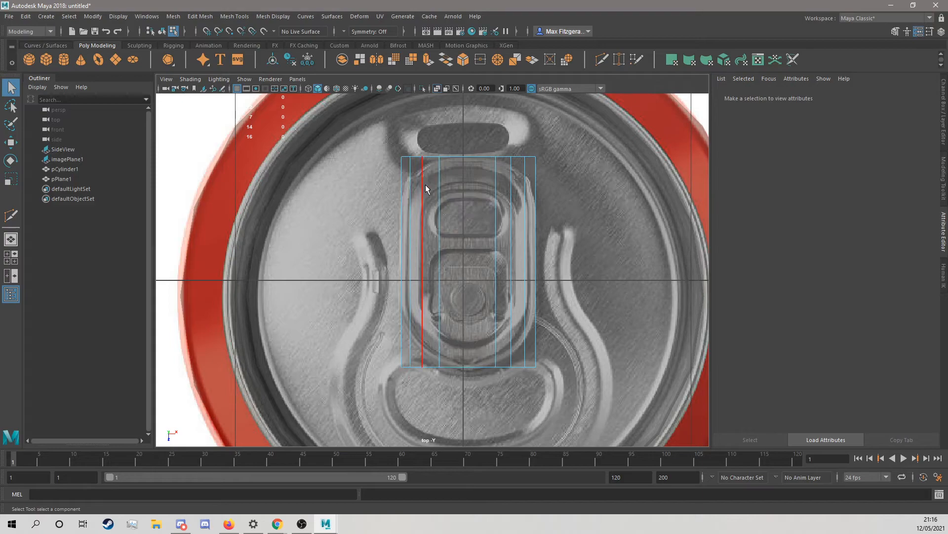
{"action": "scroll", "coordinate": [427, 188], "scroll_direction": "up", "scroll_amount": 1}
{"action": "right_click_drag", "start_coordinate": [423, 187], "coordinate": [417, 159]}
{"action": "left_click_drag", "start_coordinate": [387, 133], "coordinate": [431, 161]}
{"action": "left_click_drag", "start_coordinate": [567, 140], "coordinate": [516, 159], "text": "shift"}
{"action": "scroll", "coordinate": [459, 143], "scroll_direction": "up", "scroll_amount": 1}
{"action": "middle_click_drag", "start_coordinate": [458, 142], "coordinate": [455, 186], "text": "alt"}
{"action": "key", "text": "w"}
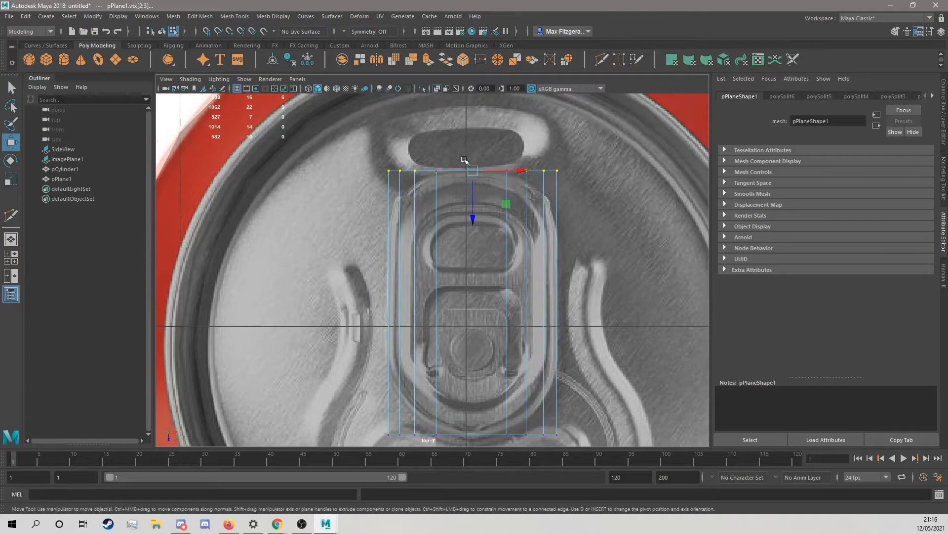
{"action": "left_click_drag", "start_coordinate": [475, 196], "coordinate": [474, 205]}
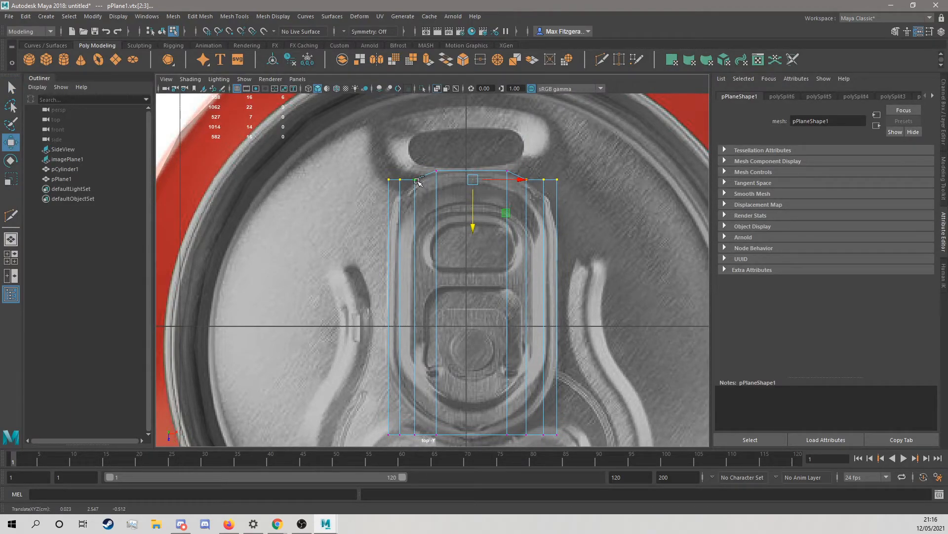
- Lower the outer pairs of upper vertices progressively to round the plane's upper corners to the tab outline, and adjust the outermost pair's width
{"action": "left_click", "coordinate": [528, 178], "text": "ctrl"}
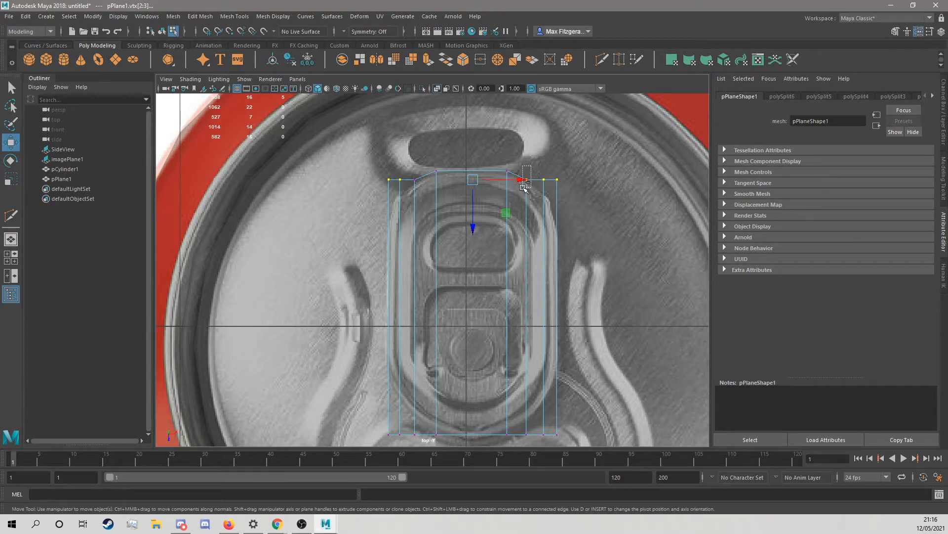
{"action": "left_click_drag", "start_coordinate": [474, 205], "coordinate": [476, 219]}
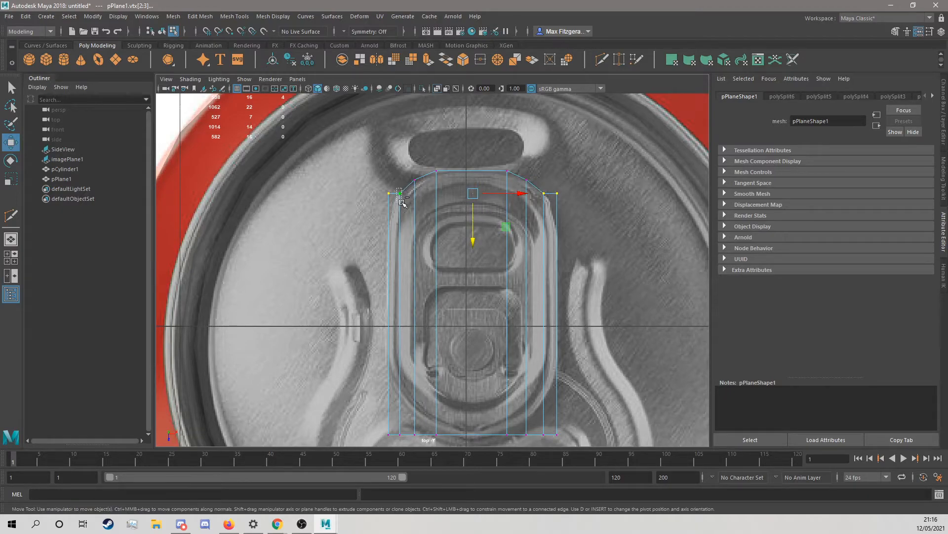
{"action": "left_click", "coordinate": [544, 194], "text": "ctrl"}
{"action": "left_click_drag", "start_coordinate": [476, 231], "coordinate": [476, 255]}
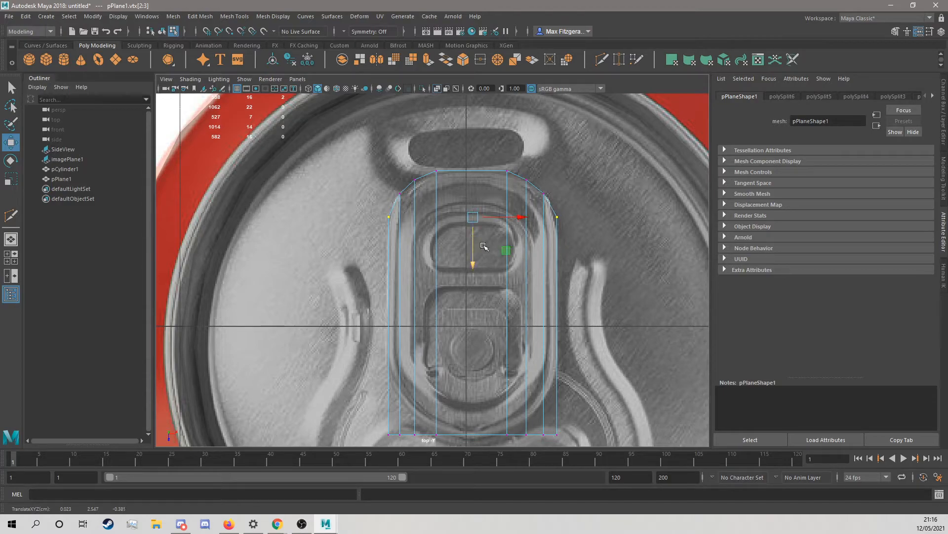
{"action": "key", "text": "r"}
{"action": "left_click_drag", "start_coordinate": [505, 218], "coordinate": [505, 217]}
- Select all vertices along the plane's lower edge and move them up to the pull tab's bottom edge
{"action": "middle_click_drag", "start_coordinate": [496, 385], "coordinate": [494, 338], "text": "alt"}
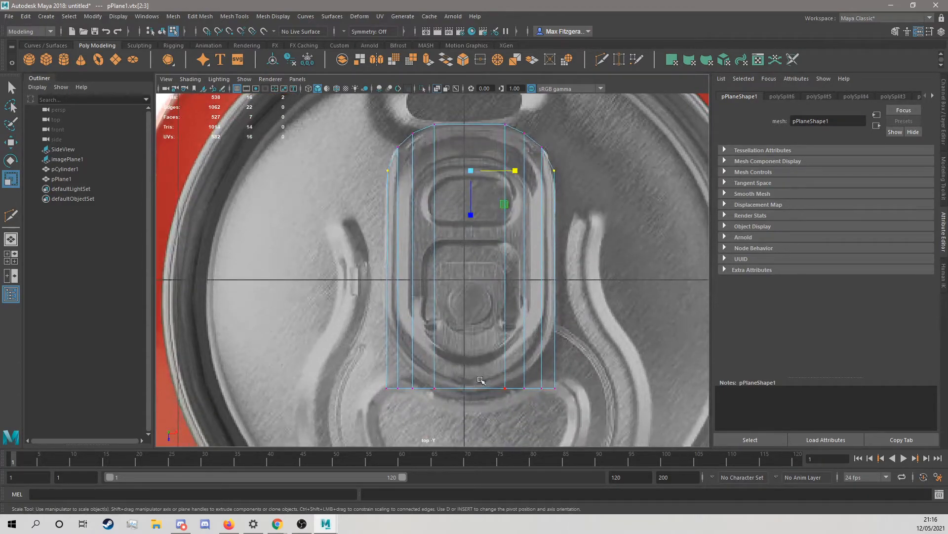
{"action": "left_click_drag", "start_coordinate": [377, 380], "coordinate": [566, 409]}
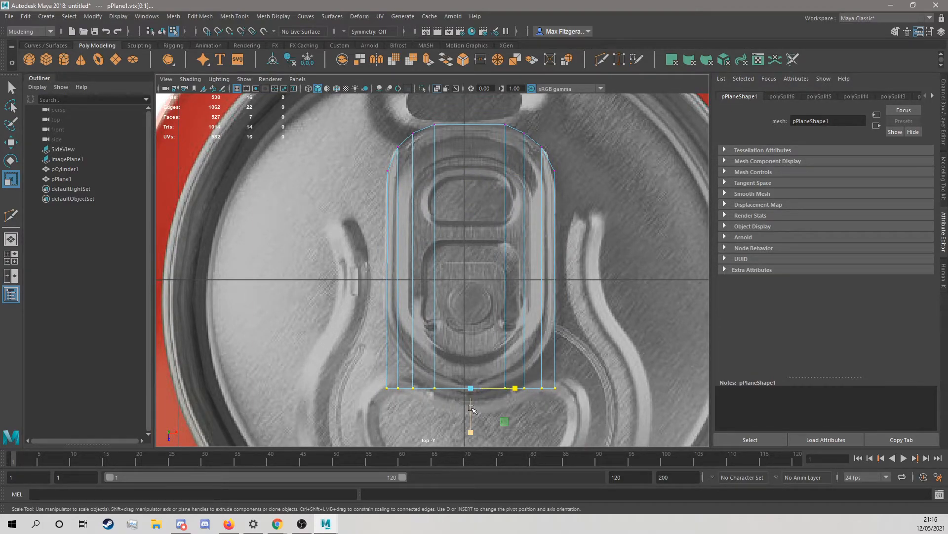
{"action": "key", "text": "w"}
{"action": "left_click_drag", "start_coordinate": [473, 406], "coordinate": [473, 397]}
- Raise the outer pairs of lower vertices progressively to round the plane's lower corners to the tab outline
{"action": "left_click_drag", "start_coordinate": [490, 364], "coordinate": [508, 389], "text": "ctrl"}
{"action": "left_click_drag", "start_coordinate": [442, 365], "coordinate": [470, 398], "text": "ctrl"}
{"action": "left_click_drag", "start_coordinate": [406, 355], "coordinate": [422, 379], "text": "ctrl"}
{"action": "left_click_drag", "start_coordinate": [508, 341], "coordinate": [528, 381], "text": "ctrl"}
{"action": "left_click_drag", "start_coordinate": [474, 394], "coordinate": [472, 381]}
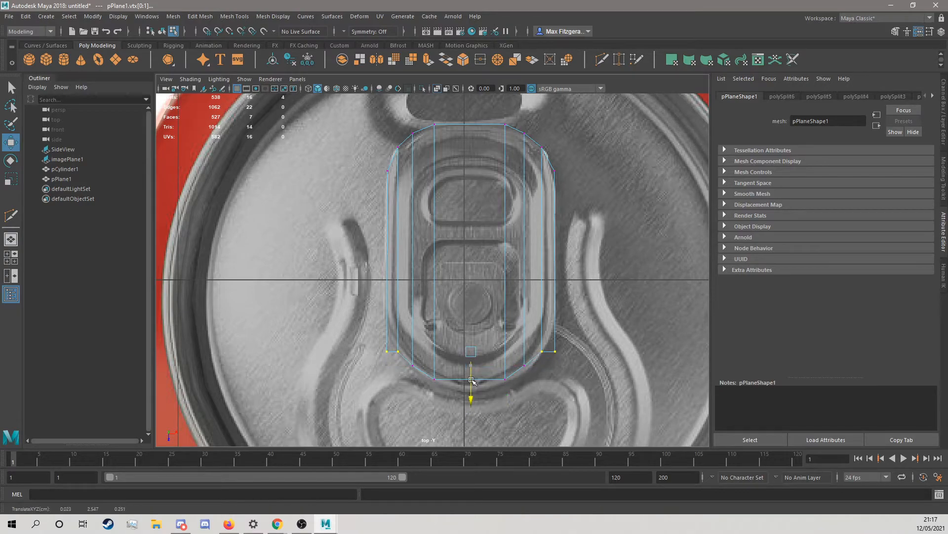
{"action": "left_click", "coordinate": [395, 346], "text": "ctrl"}
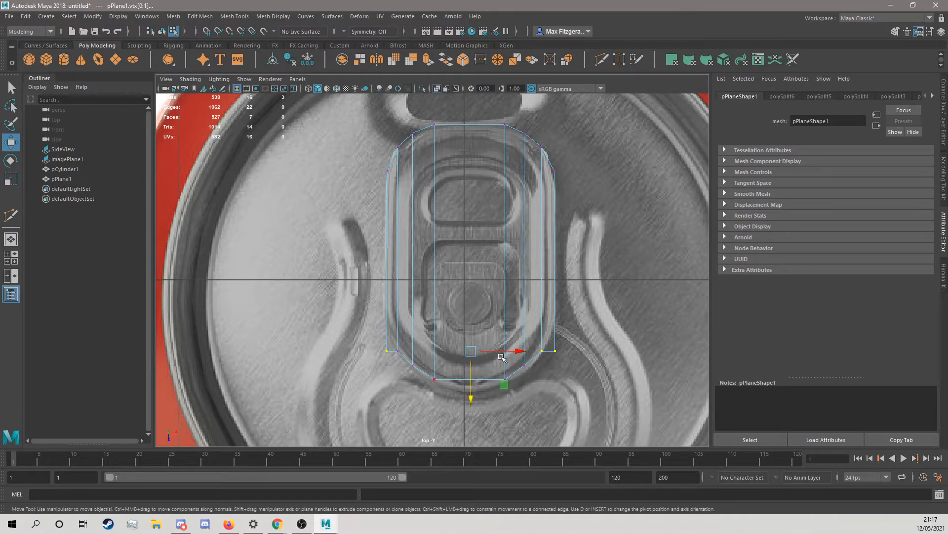
{"action": "left_click_drag", "start_coordinate": [470, 377], "coordinate": [471, 354]}
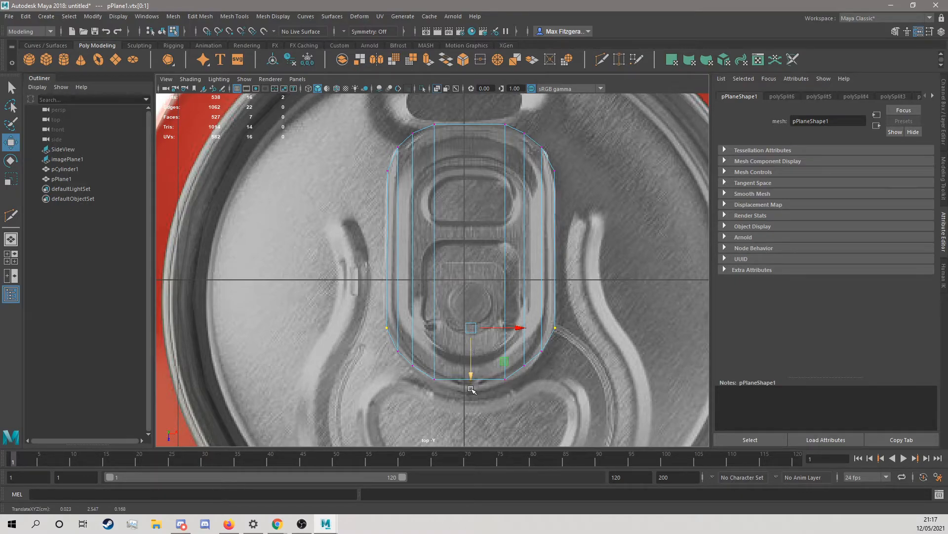
- Insert a vertical edge loop down the plane's centre and pull its bottom vertex down to the tab's rounded lower outline
{"action": "left_click", "coordinate": [601, 59]}
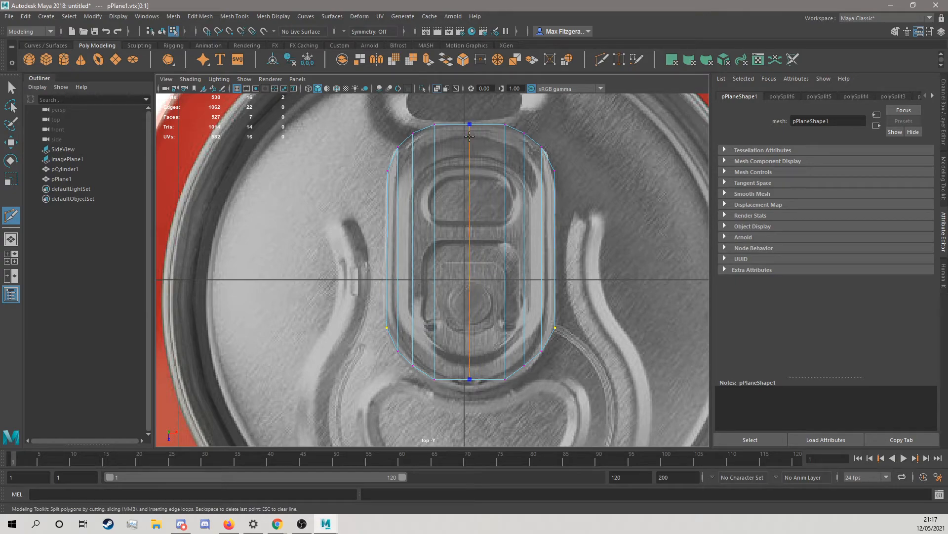
{"action": "left_click", "coordinate": [469, 136], "text": "ctrl"}
{"action": "left_click", "coordinate": [12, 89]}
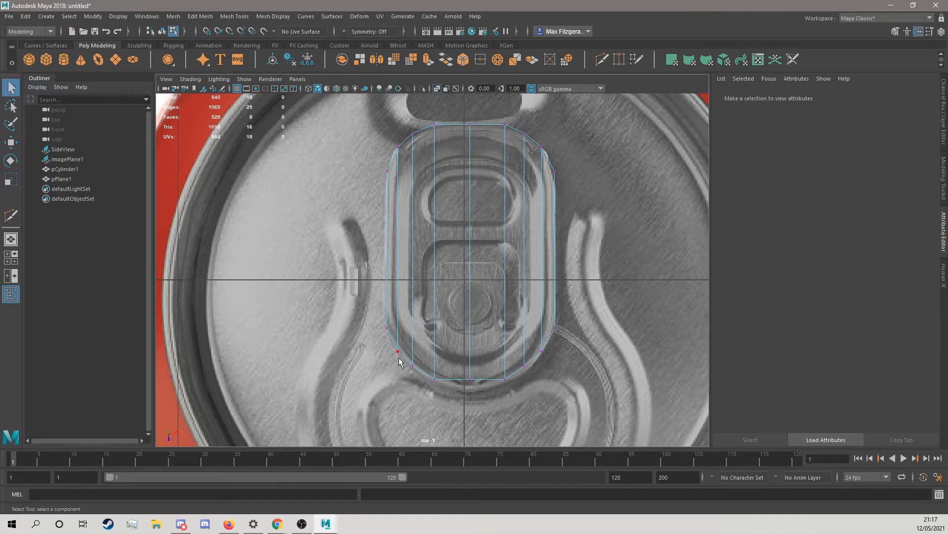
{"action": "left_click", "coordinate": [469, 379]}
{"action": "key", "text": "w"}
{"action": "left_click_drag", "start_coordinate": [469, 405], "coordinate": [470, 415]}
{"action": "scroll", "coordinate": [448, 309], "scroll_direction": "up", "scroll_amount": 1}
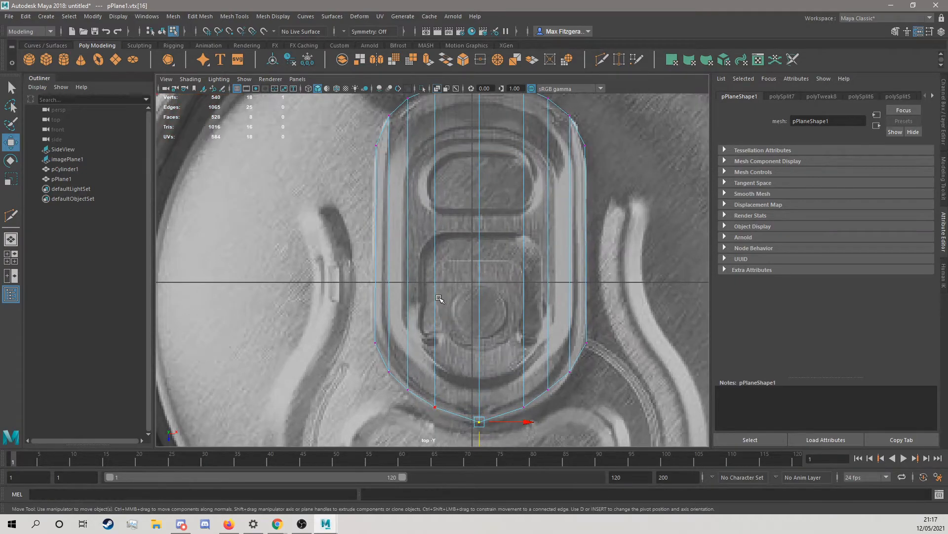
{"action": "scroll", "coordinate": [440, 300], "scroll_direction": "down", "scroll_amount": 8}
{"action": "scroll", "coordinate": [452, 303], "scroll_direction": "up", "scroll_amount": 4}
{"action": "scroll", "coordinate": [455, 267], "scroll_direction": "up", "scroll_amount": 3}
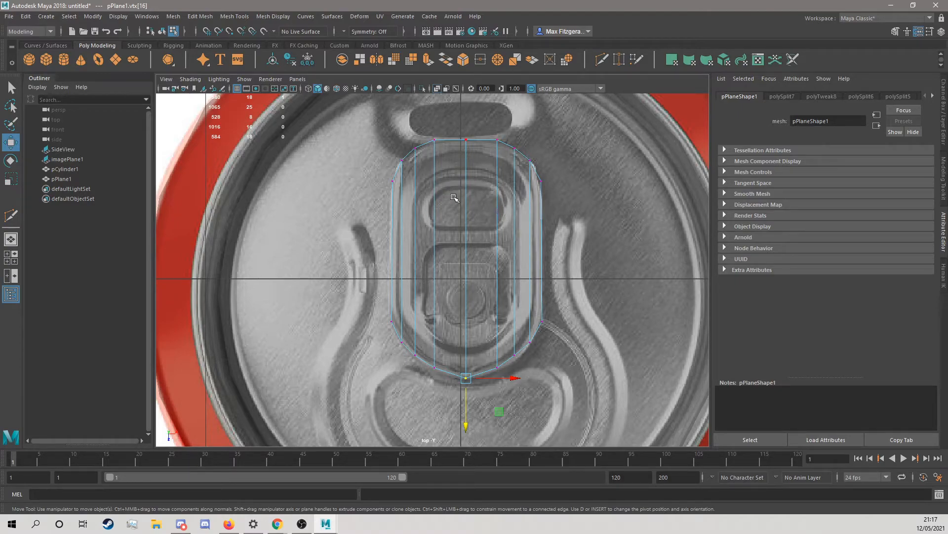
- Insert four horizontal edge loops across the plane at the upper and lower borders of the tab's two openings
{"action": "left_click", "coordinate": [602, 60]}
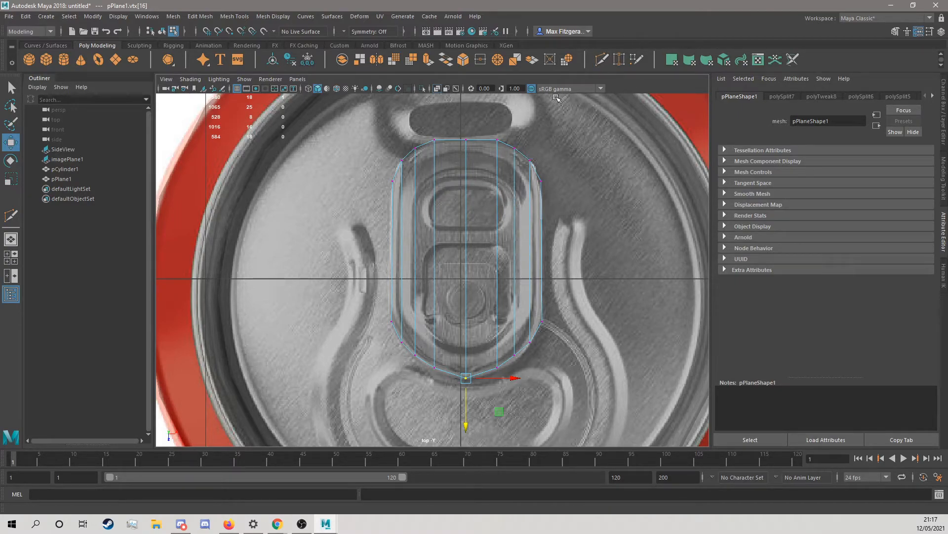
{"action": "left_click", "coordinate": [497, 139]}
{"action": "key", "text": "ctrl"}
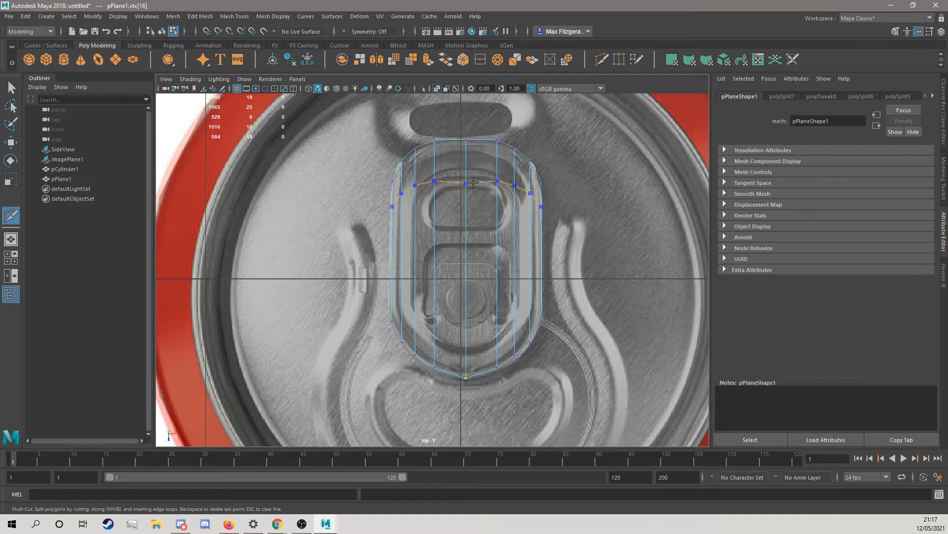
{"action": "left_click", "coordinate": [473, 182], "text": "ctrl"}
{"action": "left_click", "coordinate": [472, 229], "text": "ctrl"}
{"action": "left_click", "coordinate": [471, 246], "text": "ctrl"}
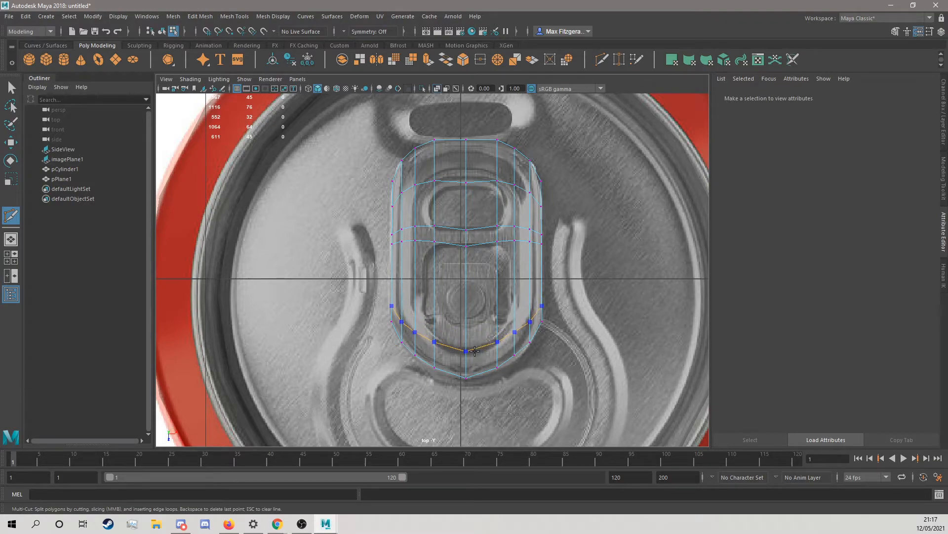
{"action": "left_click", "coordinate": [475, 350], "text": "ctrl"}
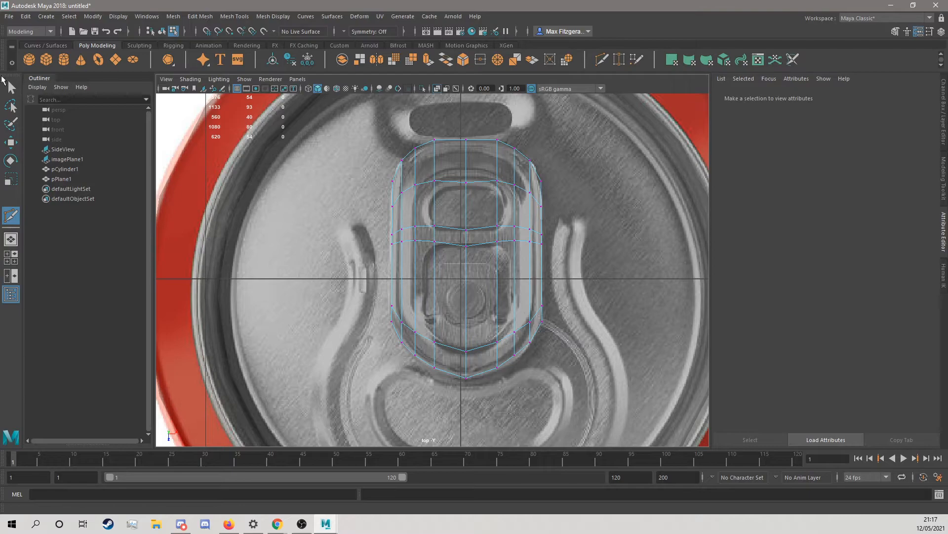
- Scale the two middle rows of vertices vertically until each is straight along the bar between the two openings
{"action": "left_click", "coordinate": [11, 88]}
{"action": "left_click_drag", "start_coordinate": [563, 246], "coordinate": [372, 236]}
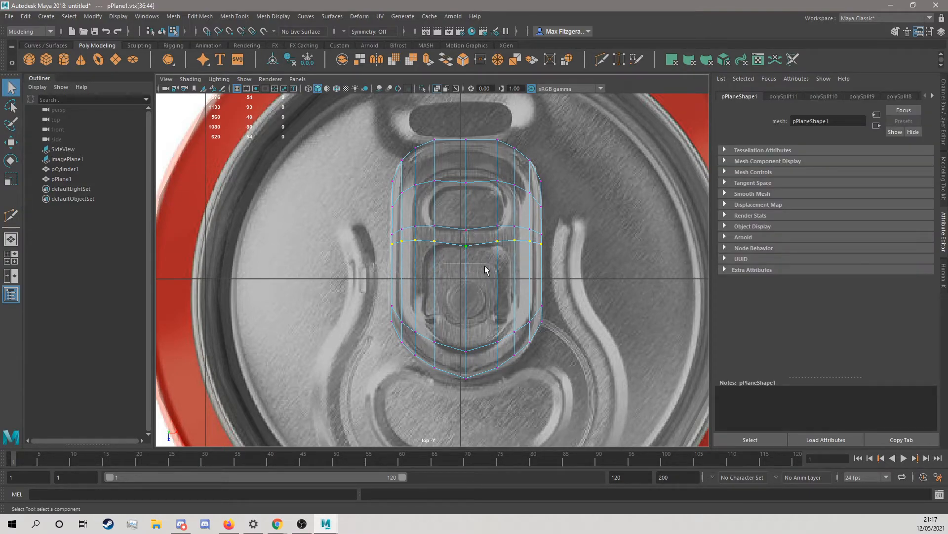
{"action": "scroll", "coordinate": [472, 242], "scroll_direction": "up", "scroll_amount": 3}
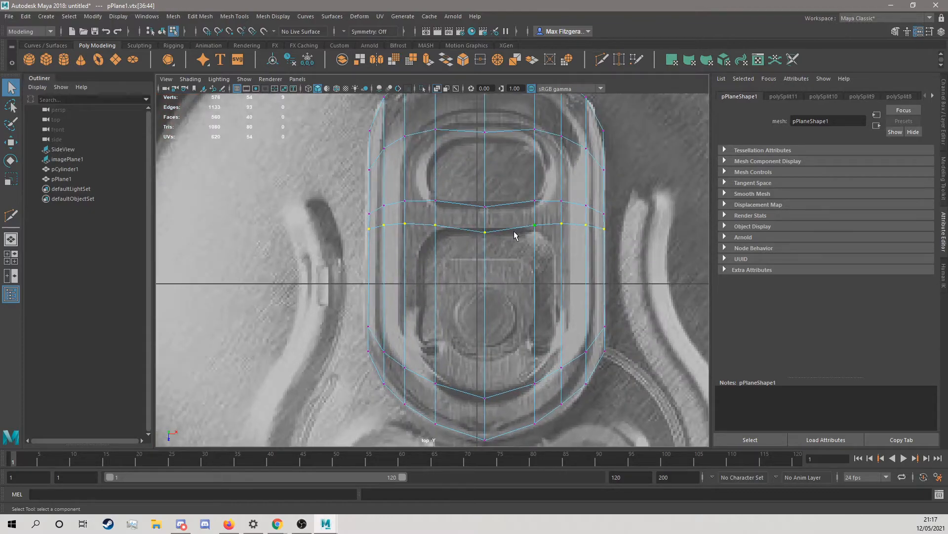
{"action": "key", "text": "r"}
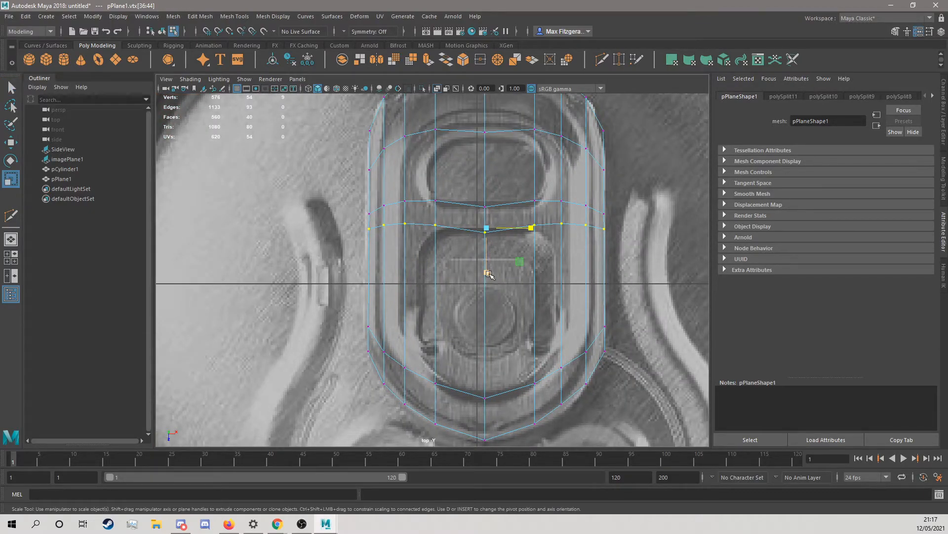
{"action": "left_click_drag", "start_coordinate": [486, 274], "coordinate": [492, 233]}
{"action": "mouse_move", "coordinate": [488, 193]}
{"action": "left_mouse_down"}
{"action": "mouse_move", "coordinate": [487, 275]}
{"action": "mouse_move", "coordinate": [485, 180]}
{"action": "left_mouse_up"}
{"action": "left_click_drag", "start_coordinate": [637, 192], "coordinate": [345, 222]}
{"action": "mouse_move", "coordinate": [491, 248]}
{"action": "left_mouse_down"}
{"action": "mouse_move", "coordinate": [481, 154]}
{"action": "mouse_move", "coordinate": [485, 233]}
{"action": "left_mouse_up"}
- Select the row of vertices along the upper opening's top border, scale it vertically to flatten its curve, and align it to the reference
{"action": "key", "text": "w"}
{"action": "left_click_drag", "start_coordinate": [618, 189], "coordinate": [354, 142]}
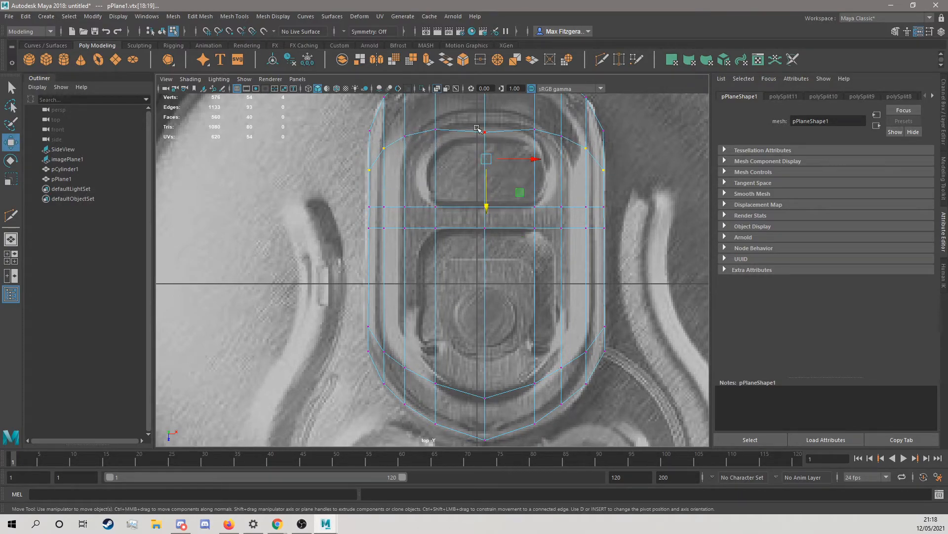
{"action": "left_click_drag", "start_coordinate": [399, 118], "coordinate": [573, 151], "text": "shift"}
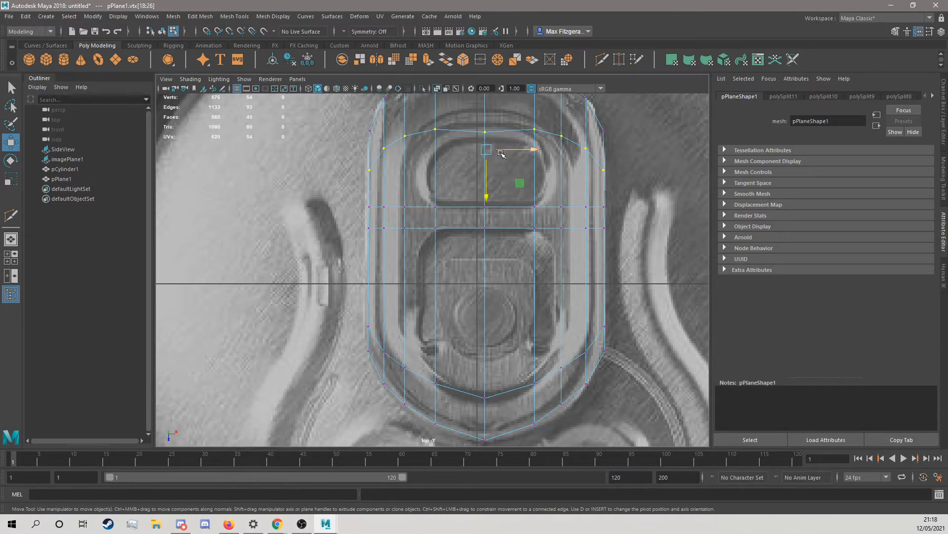
{"action": "key", "text": "r"}
{"action": "left_click_drag", "start_coordinate": [485, 187], "coordinate": [486, 164]}
{"action": "key", "text": "w"}
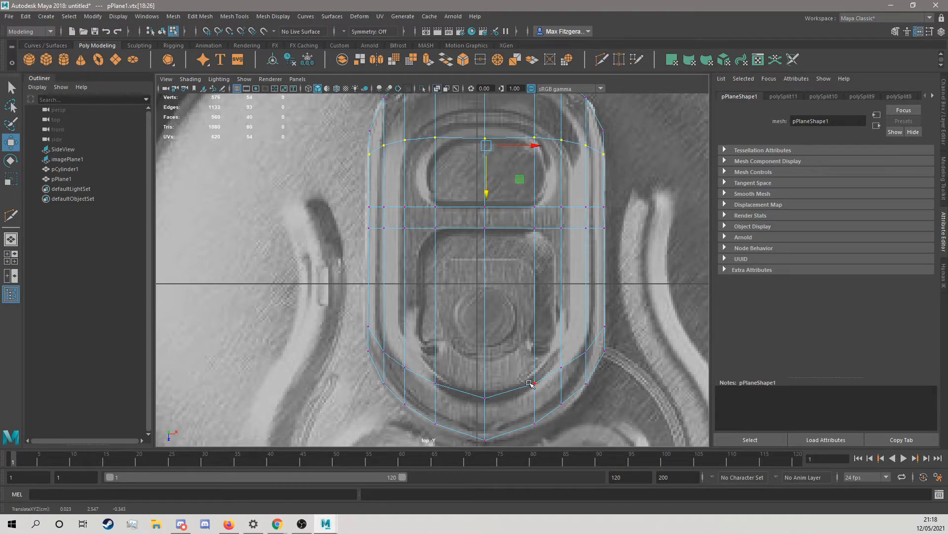
- Select the edge loop below the lower opening and scale it slightly in the vertical direction to fit the opening's curve
{"action": "right_click_drag", "start_coordinate": [593, 346], "coordinate": [592, 213]}
{"action": "double_click", "coordinate": [567, 365]}
{"action": "key", "text": "r"}
{"action": "left_click_drag", "start_coordinate": [486, 401], "coordinate": [487, 387]}
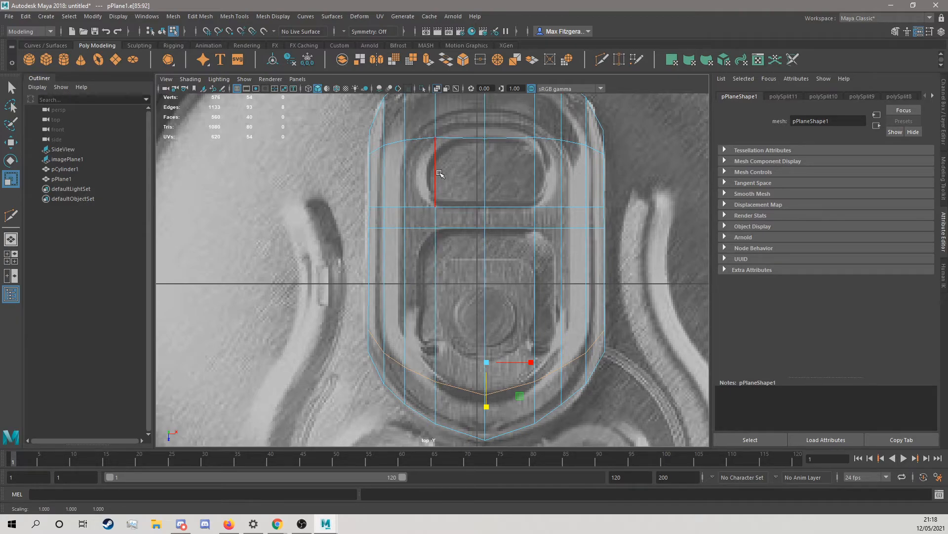
- Lower the vertices on both sides of the centre along the upper opening's top border to round it
{"action": "middle_click_drag", "start_coordinate": [440, 173], "coordinate": [449, 224], "text": "alt"}
{"action": "right_click_drag", "start_coordinate": [495, 192], "coordinate": [463, 189]}
{"action": "left_click", "coordinate": [446, 188]}
{"action": "key", "text": "w"}
{"action": "left_click_drag", "start_coordinate": [481, 223], "coordinate": [529, 221]}
{"action": "left_click", "coordinate": [496, 188]}
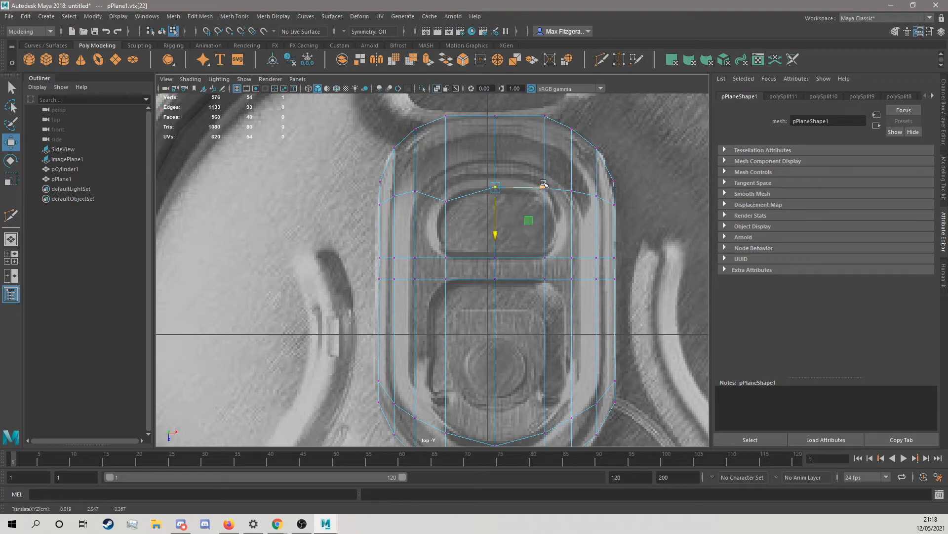
{"action": "left_click", "coordinate": [544, 190]}
{"action": "left_click_drag", "start_coordinate": [549, 223], "coordinate": [554, 231]}
- Move the neighbouring side vertices inward onto the upper opening's rounded corners, mainly on the right half
{"action": "left_click", "coordinate": [571, 190]}
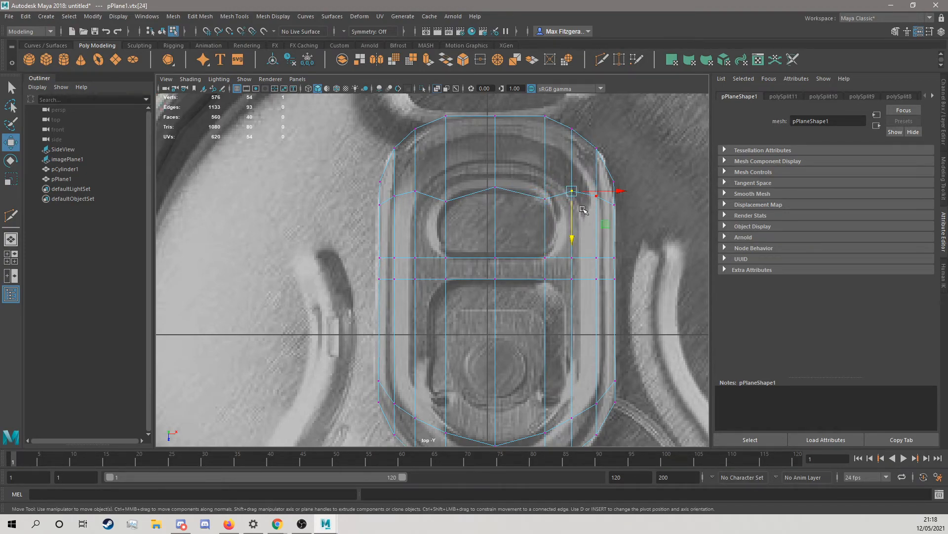
{"action": "middle_click_drag", "start_coordinate": [605, 224], "coordinate": [591, 257]}
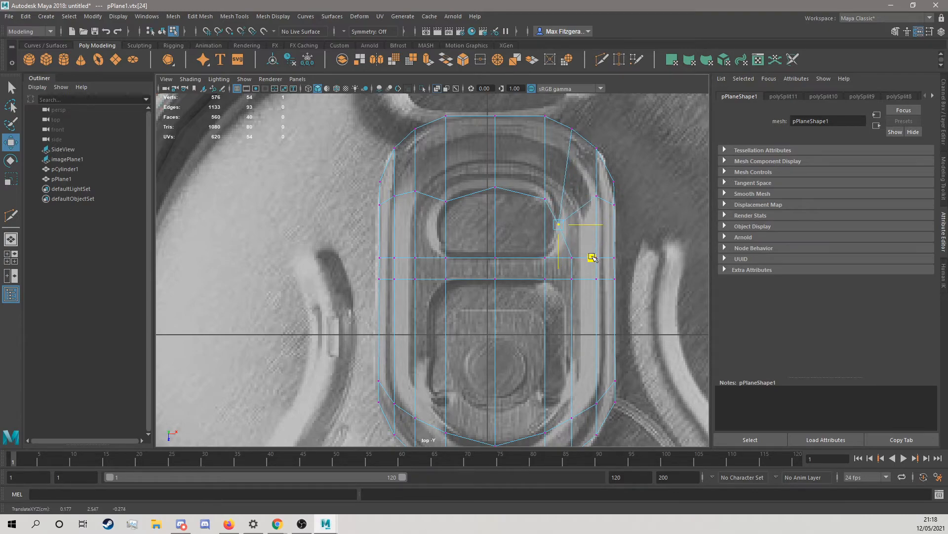
{"action": "left_click", "coordinate": [594, 197]}
{"action": "left_click_drag", "start_coordinate": [597, 220], "coordinate": [597, 238]}
{"action": "left_click", "coordinate": [572, 257]}
{"action": "middle_click_drag", "start_coordinate": [604, 289], "coordinate": [586, 275]}
{"action": "left_click", "coordinate": [416, 257]}
{"action": "middle_click_drag", "start_coordinate": [447, 290], "coordinate": [460, 269]}
{"action": "left_click_drag", "start_coordinate": [460, 269], "coordinate": [450, 277]}
{"action": "middle_click_drag", "start_coordinate": [507, 288], "coordinate": [510, 242], "text": "alt"}
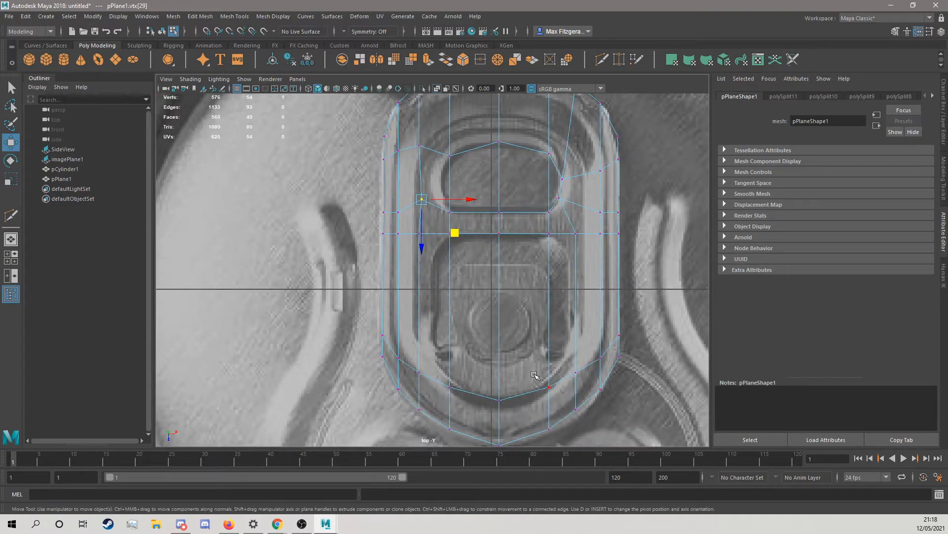
- Move the lower-right vertices of the lower opening's border up and inward onto its rounded corner
{"action": "left_click", "coordinate": [549, 387]}
{"action": "left_click_drag", "start_coordinate": [582, 420], "coordinate": [599, 365]}
{"action": "left_click", "coordinate": [575, 372]}
{"action": "left_click", "coordinate": [599, 358]}
{"action": "key", "text": "ctrl+z"}
- Move the lower opening's upper-right vertex onto its rounded corner and adjust the pair of vertices along its top border
{"action": "left_click", "coordinate": [576, 234]}
{"action": "left_click_drag", "start_coordinate": [609, 266], "coordinate": [602, 284]}
{"action": "left_click", "coordinate": [450, 233]}
{"action": "left_click", "coordinate": [549, 233], "text": "shift"}
{"action": "left_click_drag", "start_coordinate": [499, 260], "coordinate": [498, 260]}
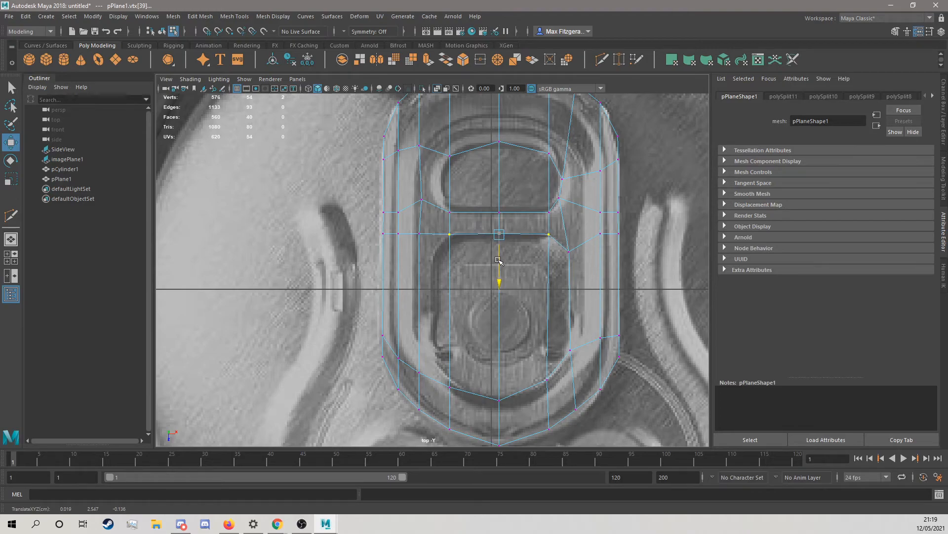
- Select all faces on the left half of the pull tab plane and delete them
{"action": "left_click", "coordinate": [419, 233]}
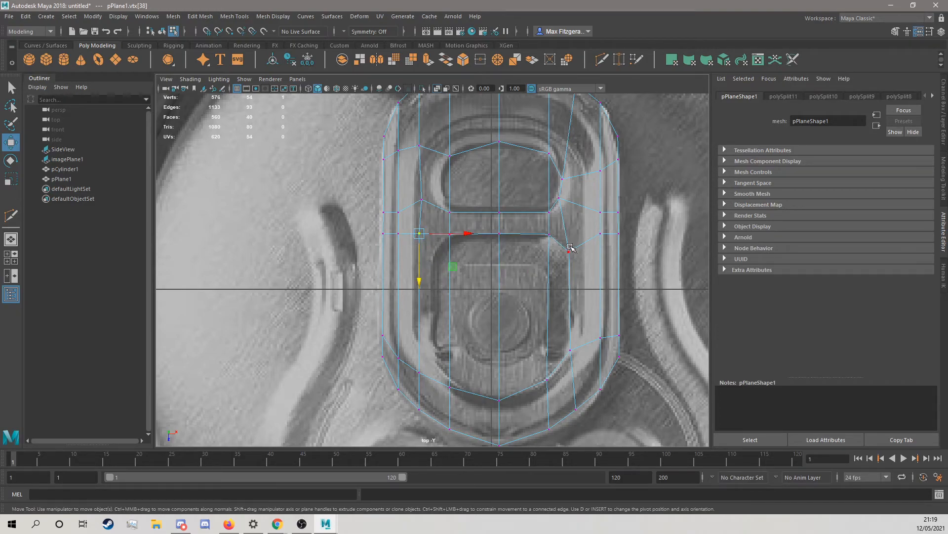
{"action": "scroll", "coordinate": [534, 181], "scroll_direction": "down", "scroll_amount": 5}
{"action": "scroll", "coordinate": [518, 201], "scroll_direction": "up", "scroll_amount": 4}
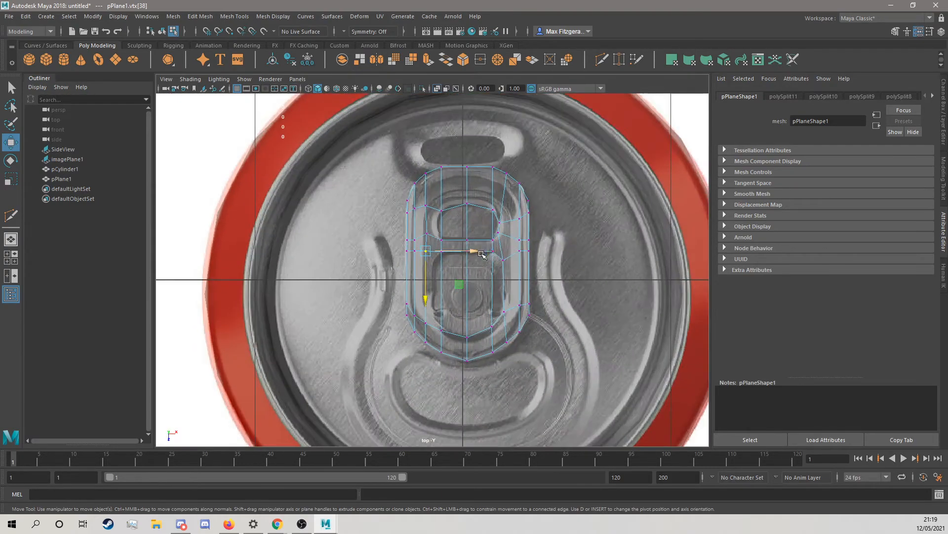
{"action": "scroll", "coordinate": [482, 254], "scroll_direction": "up", "scroll_amount": 2}
{"action": "right_click_drag", "start_coordinate": [471, 203], "coordinate": [468, 222]}
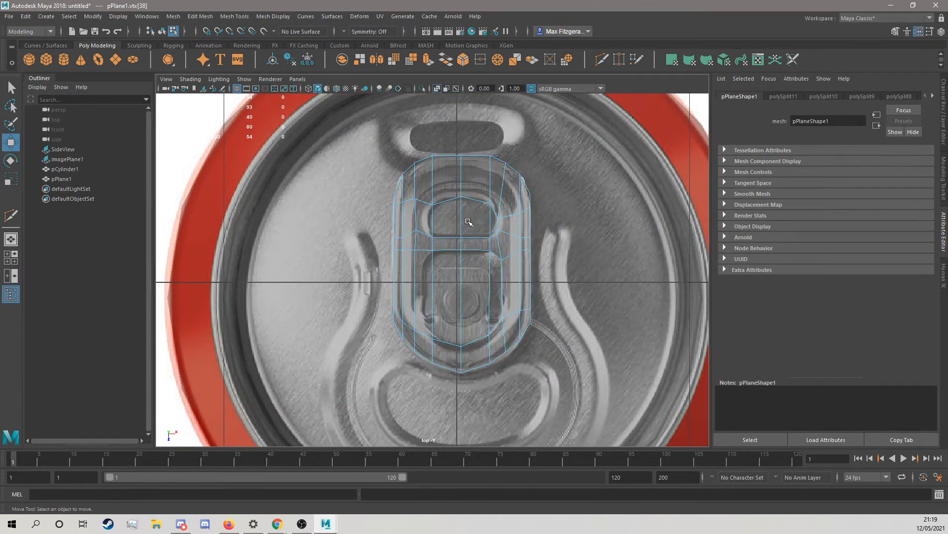
{"action": "left_click_drag", "start_coordinate": [386, 145], "coordinate": [453, 394]}
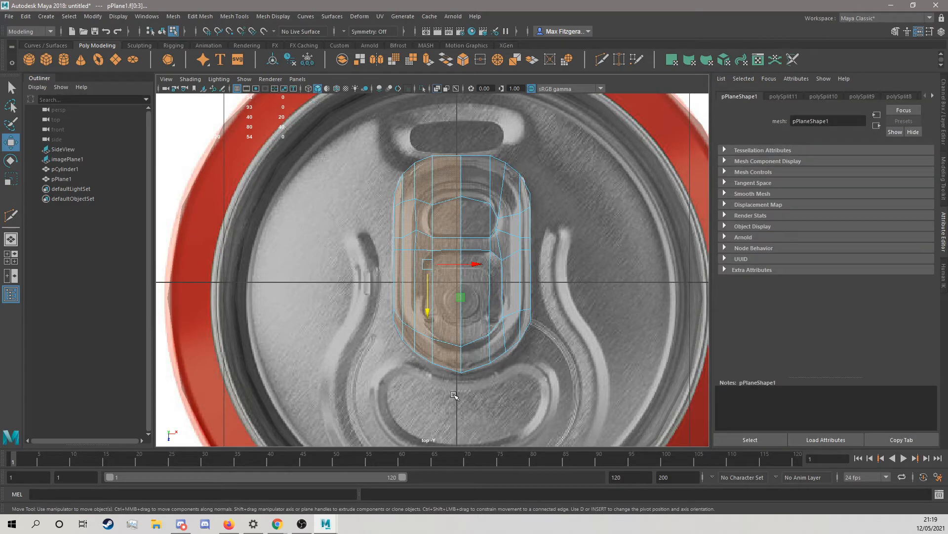
{"action": "key", "text": "Delete"}
- Mirror the remaining half of the pull tab across the X axis with an offset of 0.022
{"action": "right_click_drag", "start_coordinate": [482, 202], "coordinate": [542, 187]}
{"action": "scroll", "coordinate": [490, 215], "scroll_direction": "up", "scroll_amount": 1}
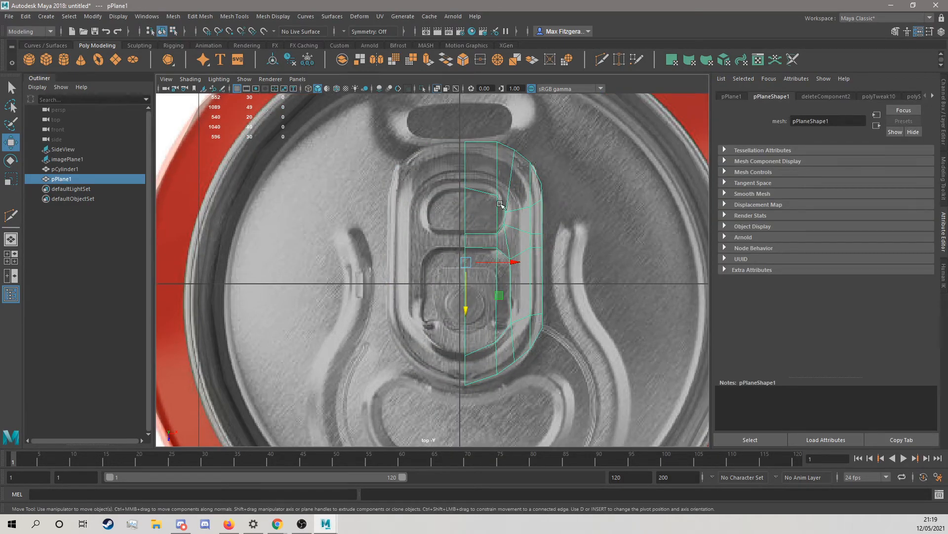
{"action": "left_click", "coordinate": [378, 61]}
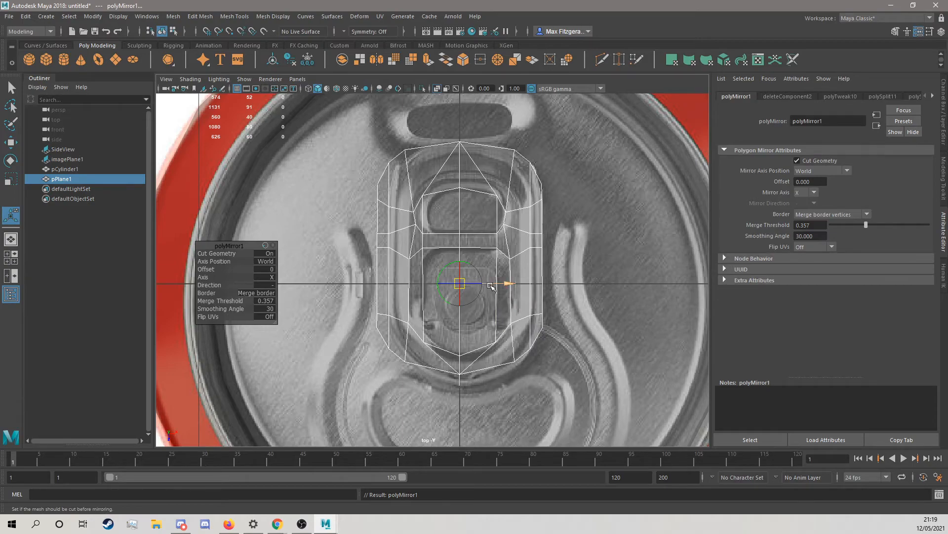
{"action": "scroll", "coordinate": [491, 286], "scroll_direction": "up", "scroll_amount": 2}
{"action": "left_click_drag", "start_coordinate": [514, 289], "coordinate": [523, 289]}
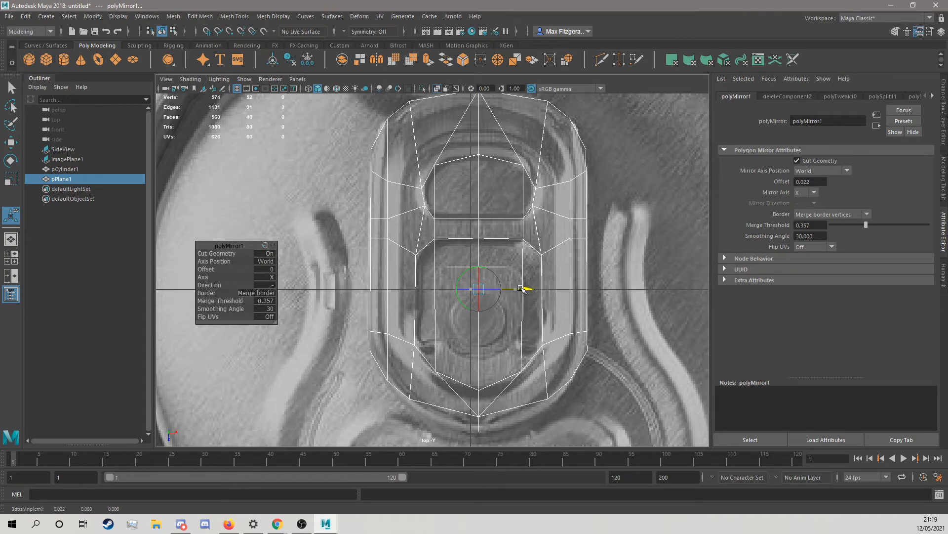
- Select the faces filling the pull tab's upper and lower openings and delete them
{"action": "right_click_drag", "start_coordinate": [469, 192], "coordinate": [474, 217]}
{"action": "left_click", "coordinate": [431, 195]}
{"action": "left_click", "coordinate": [459, 191], "text": "shift"}
{"action": "left_click", "coordinate": [500, 193], "text": "shift"}
{"action": "left_click", "coordinate": [526, 197], "text": "shift"}
{"action": "left_click", "coordinate": [527, 298], "text": "shift"}
{"action": "left_click", "coordinate": [515, 300], "text": "shift"}
{"action": "left_click", "coordinate": [451, 303], "text": "shift"}
{"action": "left_click", "coordinate": [423, 297], "text": "shift"}
{"action": "key", "text": "Delete"}
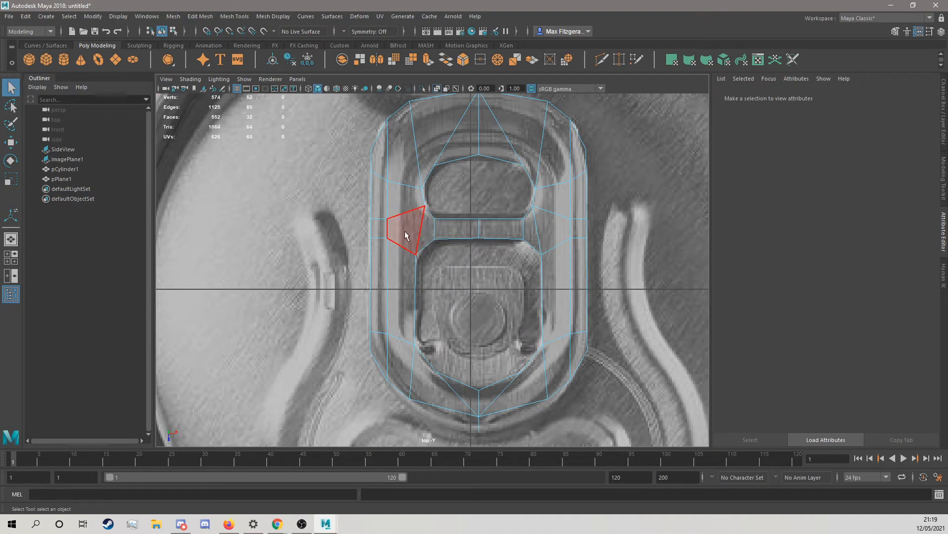
- Switch to the perspective view, select the pull tab plane on the lid, and isolate it
{"action": "key", "text": "space"}
{"action": "key", "text": "space"}
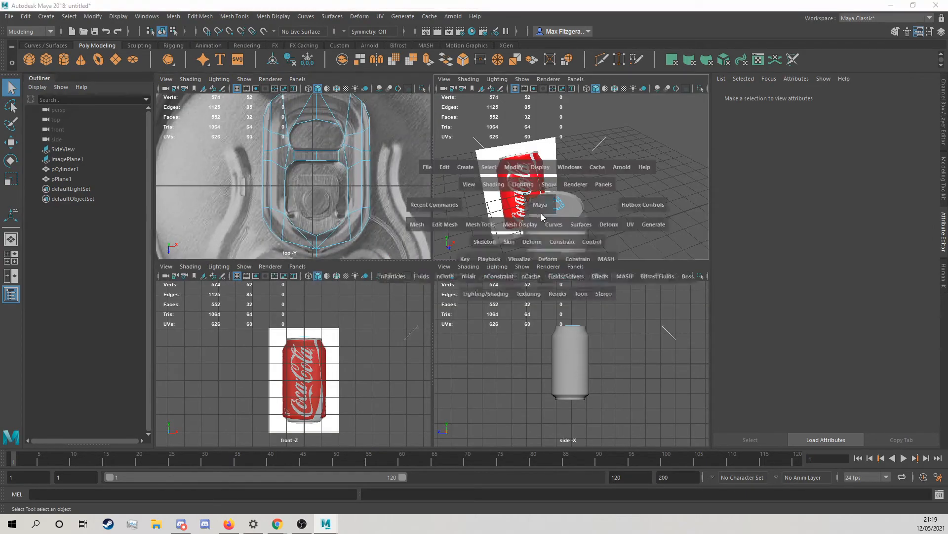
{"action": "left_click_drag", "start_coordinate": [530, 238], "coordinate": [480, 274], "text": "alt"}
{"action": "scroll", "coordinate": [480, 275], "scroll_direction": "up", "scroll_amount": 4}
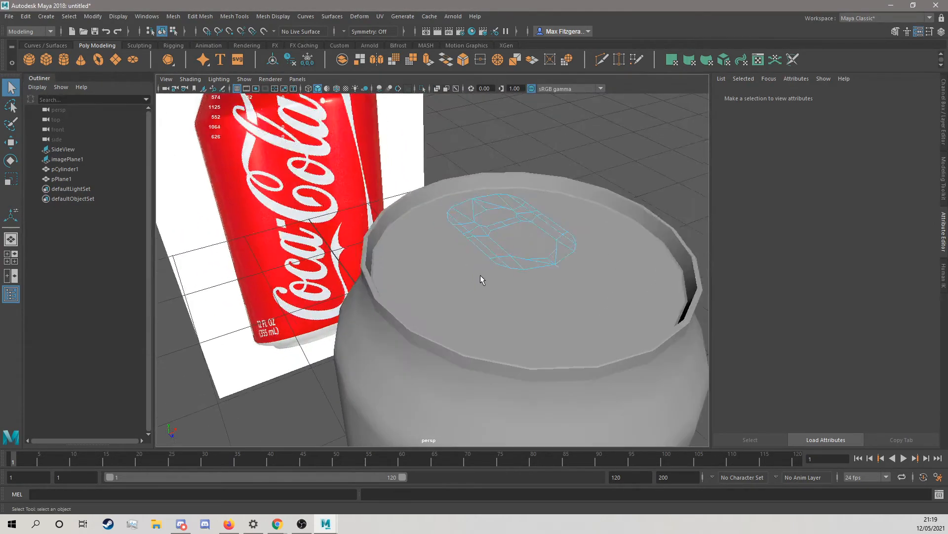
{"action": "middle_click_drag", "start_coordinate": [492, 248], "coordinate": [466, 270], "text": "alt"}
{"action": "left_click_drag", "start_coordinate": [579, 303], "coordinate": [462, 303], "text": "alt"}
{"action": "scroll", "coordinate": [462, 289], "scroll_direction": "up", "scroll_amount": 4}
{"action": "right_click_drag", "start_coordinate": [462, 274], "coordinate": [461, 272]}
{"action": "left_click", "coordinate": [464, 276]}
{"action": "left_click_drag", "start_coordinate": [473, 278], "coordinate": [434, 205], "text": "alt"}
{"action": "right_click_drag", "start_coordinate": [411, 205], "coordinate": [389, 205]}
{"action": "left_click", "coordinate": [389, 198]}
{"action": "key", "text": "ctrl+1"}
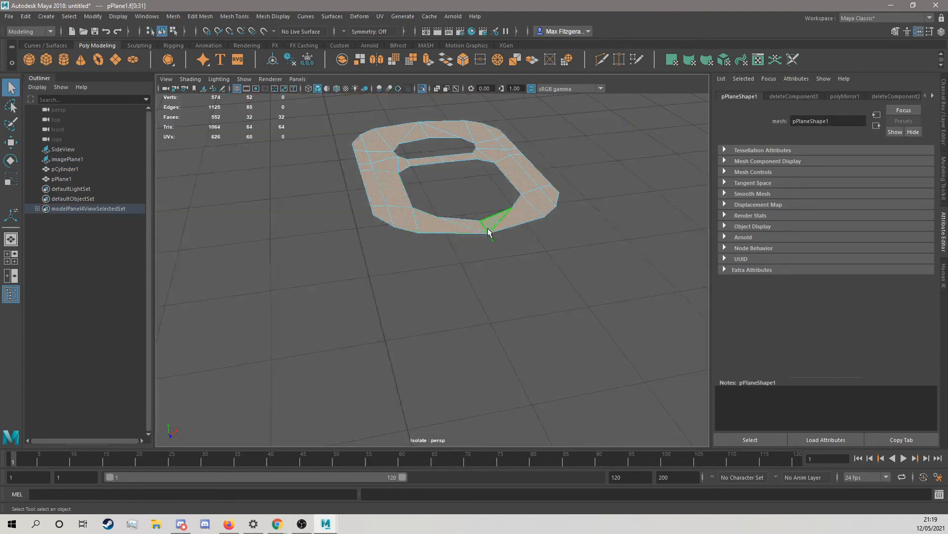
- Delete the stray vertex protruding from the centre of the pull tab's lower edge
{"action": "right_click_drag", "start_coordinate": [489, 233], "coordinate": [552, 197], "text": "alt"}
{"action": "left_click_drag", "start_coordinate": [626, 163], "coordinate": [614, 182], "text": "alt"}
{"action": "right_click_drag", "start_coordinate": [461, 245], "coordinate": [435, 248]}
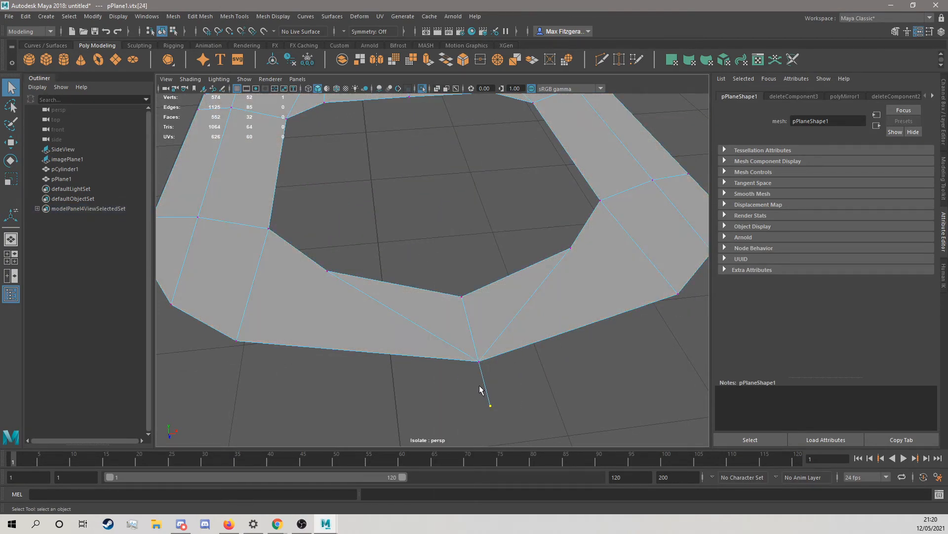
{"action": "key", "text": "Delete"}
- Select all faces of the pull tab and extrude them upward to give it a small thickness
{"action": "right_click_drag", "start_coordinate": [480, 238], "coordinate": [432, 255]}
{"action": "middle_click_drag", "start_coordinate": [490, 212], "coordinate": [516, 319], "text": "alt"}
{"action": "mouse_move", "coordinate": [475, 273]}
{"action": "middle_mouse_down", "text": "alt"}
{"action": "mouse_move", "coordinate": [487, 319]}
{"action": "mouse_move", "coordinate": [475, 274]}
{"action": "middle_mouse_up", "text": "alt"}
{"action": "scroll", "coordinate": [502, 291], "scroll_direction": "down", "scroll_amount": 3}
{"action": "right_click_drag", "start_coordinate": [553, 259], "coordinate": [576, 228]}
{"action": "scroll", "coordinate": [490, 269], "scroll_direction": "up", "scroll_amount": 3}
{"action": "scroll", "coordinate": [567, 221], "scroll_direction": "down", "scroll_amount": 5}
{"action": "scroll", "coordinate": [583, 163], "scroll_direction": "down", "scroll_amount": 4}
{"action": "left_click_drag", "start_coordinate": [589, 182], "coordinate": [369, 336]}
{"action": "scroll", "coordinate": [416, 335], "scroll_direction": "up", "scroll_amount": 4}
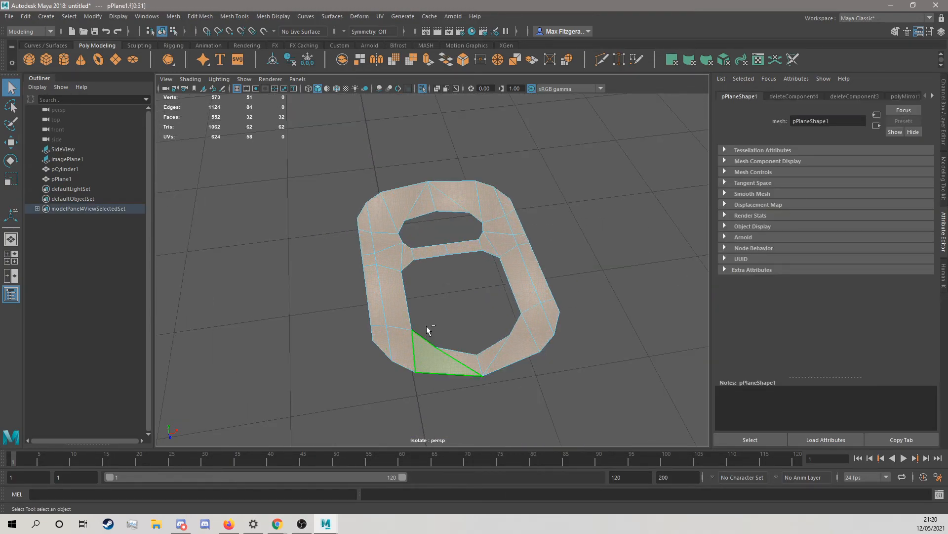
{"action": "key", "text": "ctrl+e"}
{"action": "left_click_drag", "start_coordinate": [461, 172], "coordinate": [464, 166]}
- Return to object selection and examine the extruded pull tab's thickness and side walls from several angles
{"action": "key", "text": "q"}
{"action": "right_click_drag", "start_coordinate": [499, 231], "coordinate": [551, 229]}
{"action": "scroll", "coordinate": [551, 228], "scroll_direction": "down", "scroll_amount": 3}
{"action": "left_click_drag", "start_coordinate": [497, 232], "coordinate": [499, 256], "text": "alt"}
{"action": "left_click", "coordinate": [500, 256]}
{"action": "scroll", "coordinate": [488, 271], "scroll_direction": "up", "scroll_amount": 3}
{"action": "scroll", "coordinate": [441, 262], "scroll_direction": "down", "scroll_amount": 3}
{"action": "left_click_drag", "start_coordinate": [443, 264], "coordinate": [496, 229], "text": "alt"}
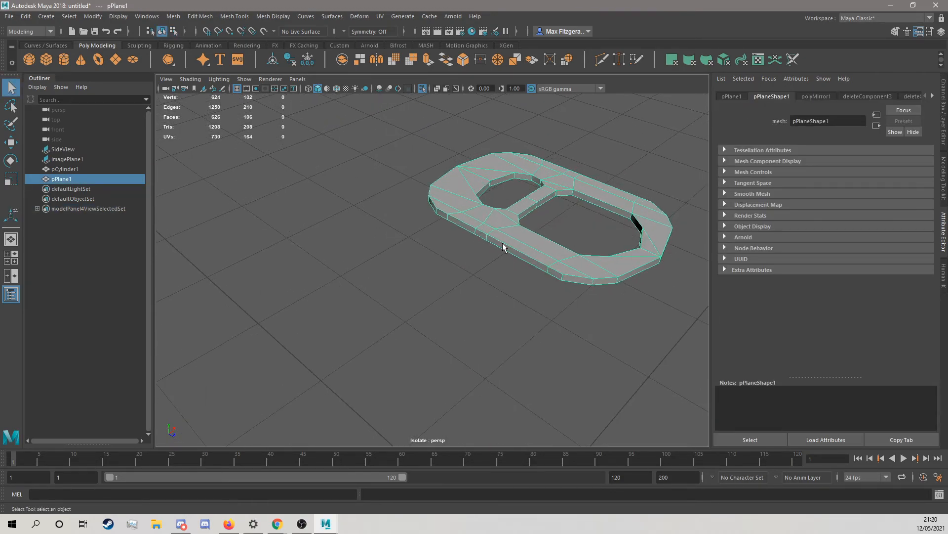
{"action": "right_click_drag", "start_coordinate": [483, 223], "coordinate": [482, 194]}
{"action": "scroll", "coordinate": [503, 214], "scroll_direction": "up", "scroll_amount": 3}
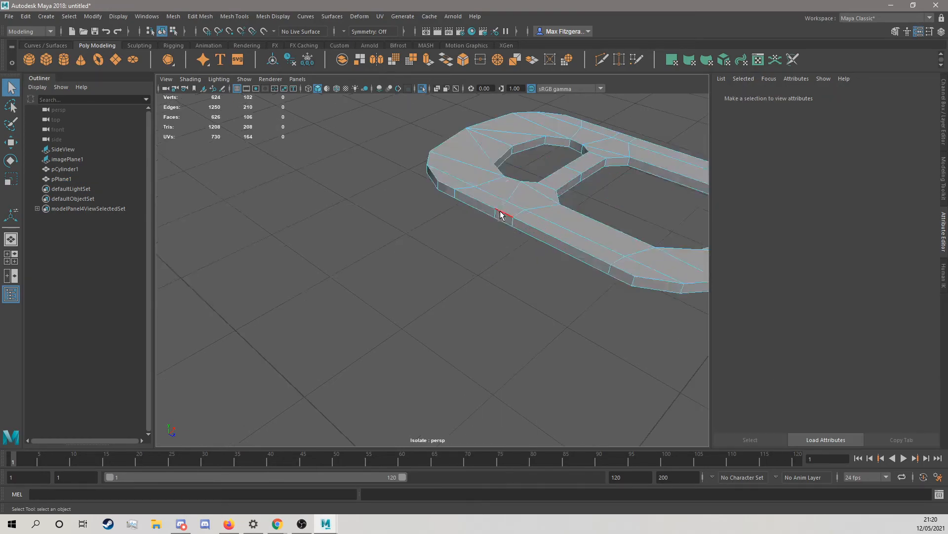
{"action": "middle_click_drag", "start_coordinate": [504, 214], "coordinate": [464, 238], "text": "alt"}
{"action": "double_click", "coordinate": [450, 211]}
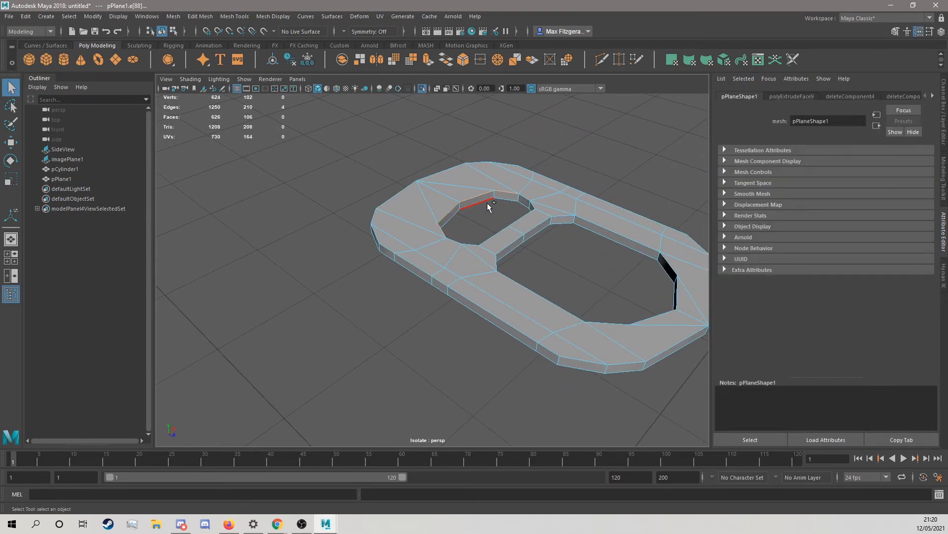
- Select all the side-wall faces around the pull tab's outer rim and inside both of its openings
{"action": "scroll", "coordinate": [518, 207], "scroll_direction": "up", "scroll_amount": 3}
{"action": "left_click_drag", "start_coordinate": [514, 216], "coordinate": [461, 241], "text": "alt"}
{"action": "right_click_drag", "start_coordinate": [423, 239], "coordinate": [424, 265]}
{"action": "left_click", "coordinate": [411, 234]}
{"action": "double_click", "coordinate": [447, 216], "text": "shift"}
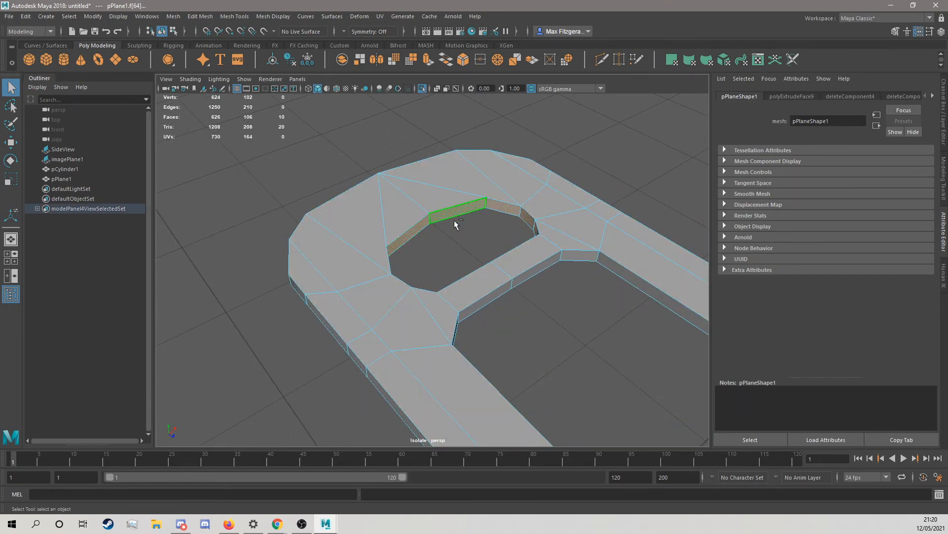
{"action": "double_click", "coordinate": [573, 256]}
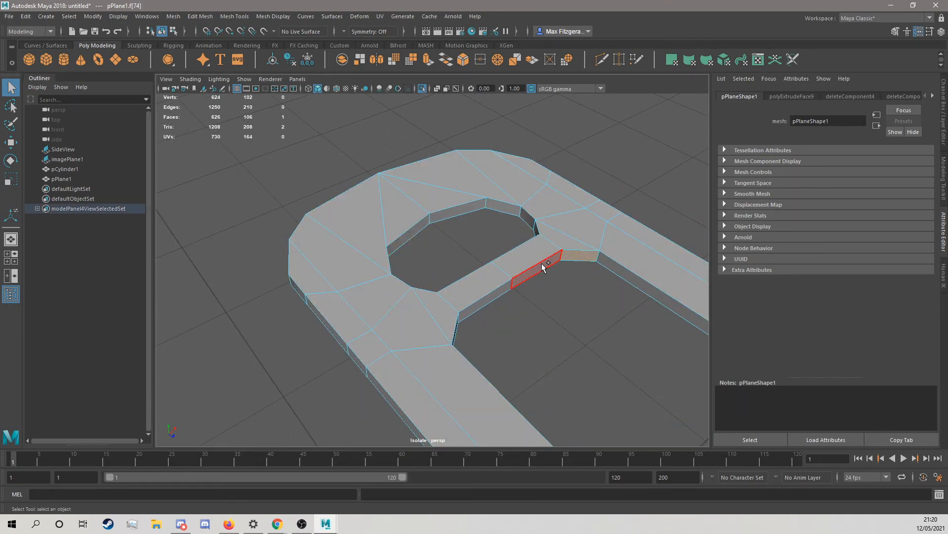
{"action": "double_click", "coordinate": [503, 210], "text": "shift"}
{"action": "left_click_drag", "start_coordinate": [449, 276], "coordinate": [456, 223], "text": "alt"}
{"action": "double_click", "coordinate": [482, 234], "text": "shift"}
{"action": "left_click_drag", "start_coordinate": [544, 250], "coordinate": [433, 255], "text": "alt"}
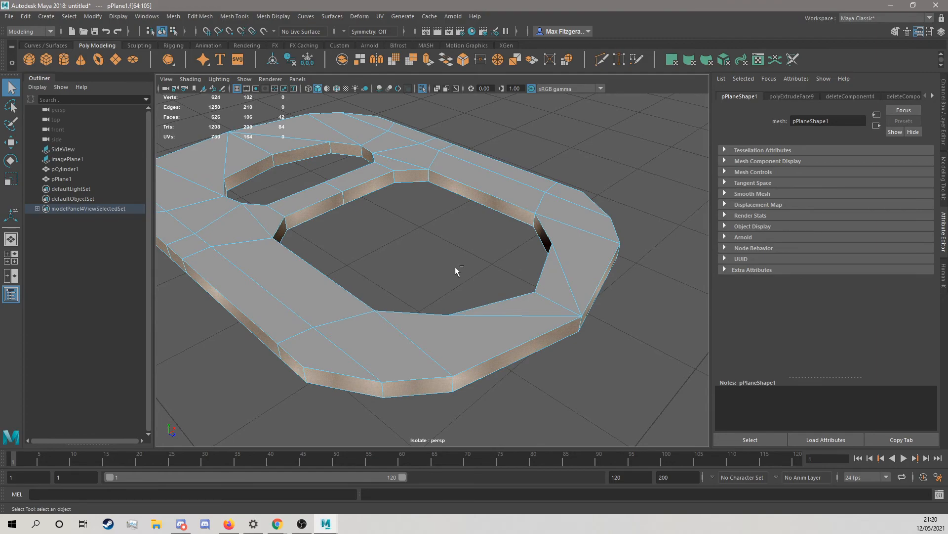
- Bevel the selected side walls of the pull tab with a fraction of 0.479, then return to object selection and deselect
{"action": "key", "text": "ctrl+b"}
{"action": "left_click_drag", "start_coordinate": [208, 253], "coordinate": [198, 254]}
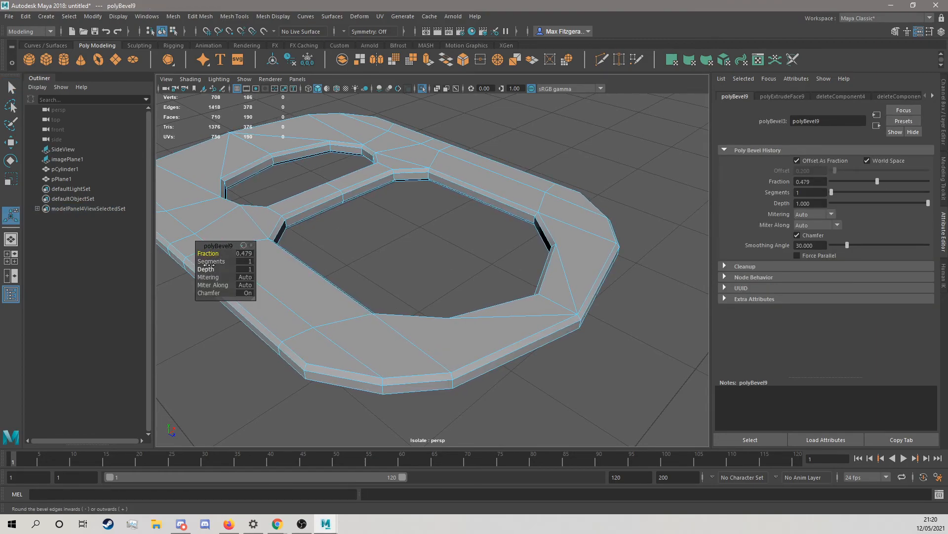
{"action": "scroll", "coordinate": [375, 222], "scroll_direction": "down", "scroll_amount": 5}
{"action": "right_click_drag", "start_coordinate": [358, 197], "coordinate": [424, 175]}
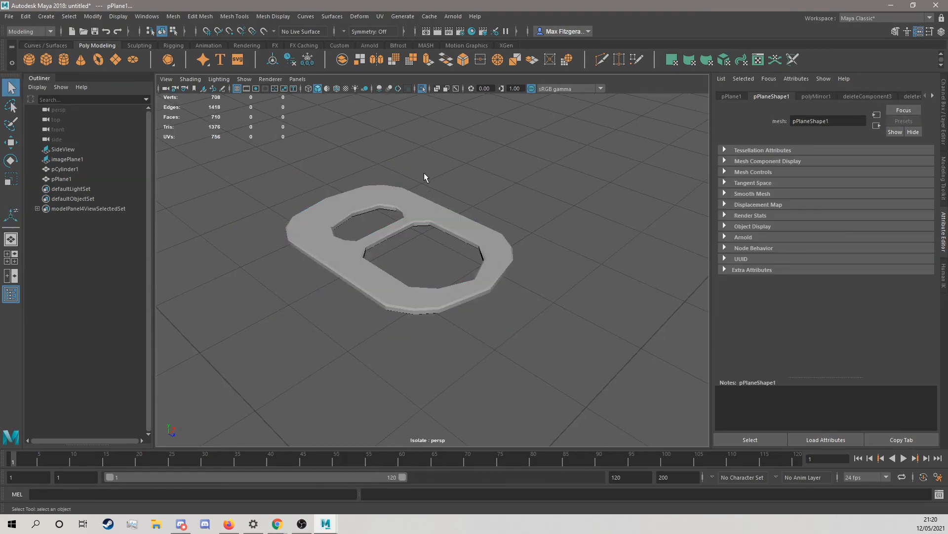
{"action": "left_click", "coordinate": [424, 175]}
- Select the pull tab and turn off its isolation to show the whole can again, then clear the selection
{"action": "left_click_drag", "start_coordinate": [395, 207], "coordinate": [363, 240], "text": "alt"}
{"action": "left_click", "coordinate": [375, 243]}
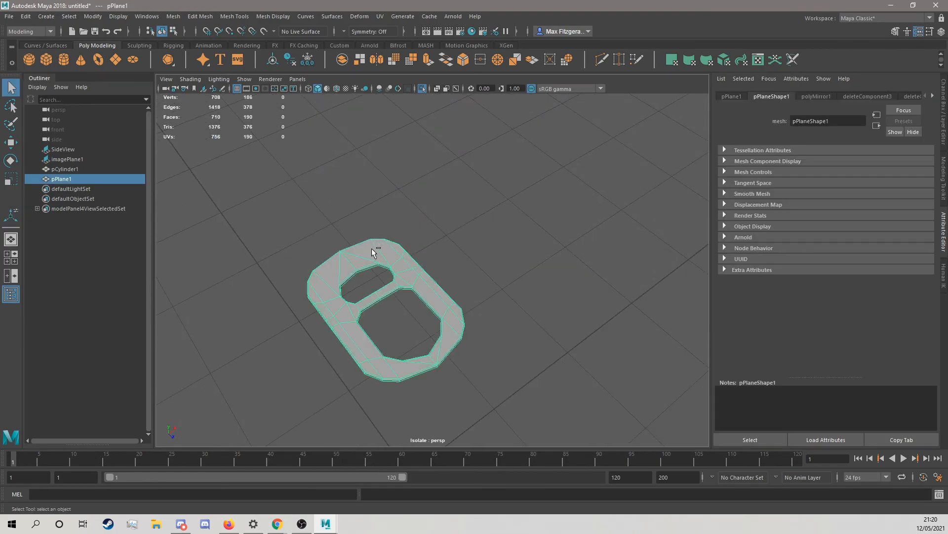
{"action": "key", "text": "ctrl+1"}
{"action": "scroll", "coordinate": [377, 255], "scroll_direction": "down", "scroll_amount": 2}
{"action": "left_click", "coordinate": [584, 229]}
{"action": "scroll", "coordinate": [583, 228], "scroll_direction": "down", "scroll_amount": 4}
{"action": "left_click_drag", "start_coordinate": [488, 292], "coordinate": [424, 274], "text": "alt"}
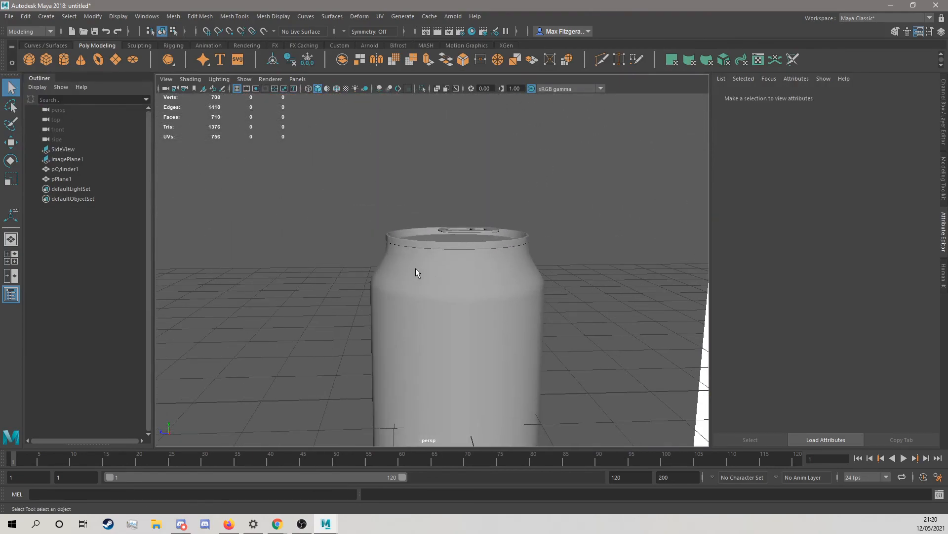
- Move the pull tab vertically down onto the can lid, then deselect it
{"action": "scroll", "coordinate": [416, 270], "scroll_direction": "up", "scroll_amount": 4}
{"action": "left_click", "coordinate": [446, 187]}
{"action": "scroll", "coordinate": [446, 186], "scroll_direction": "up", "scroll_amount": 4}
{"action": "key", "text": "w"}
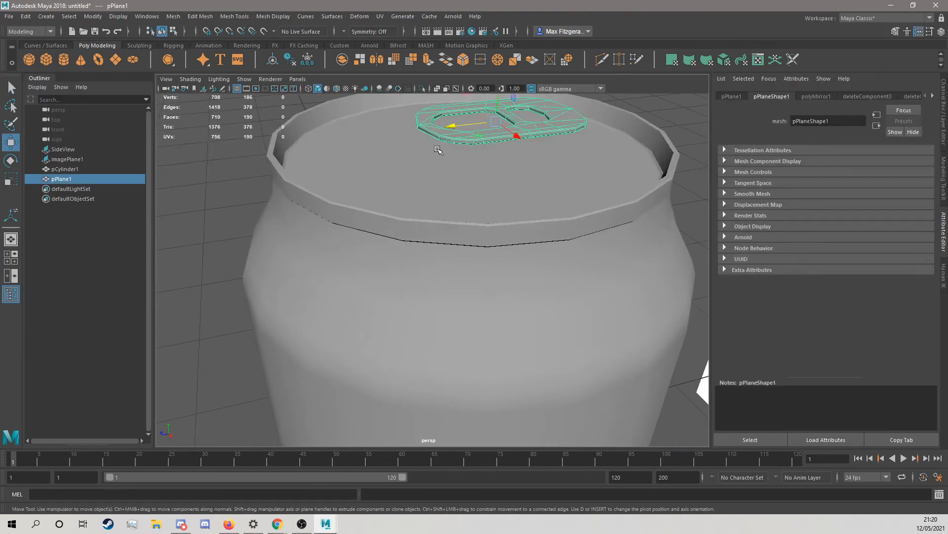
{"action": "middle_click_drag", "start_coordinate": [437, 150], "coordinate": [435, 214], "text": "alt"}
{"action": "left_click_drag", "start_coordinate": [499, 140], "coordinate": [501, 171]}
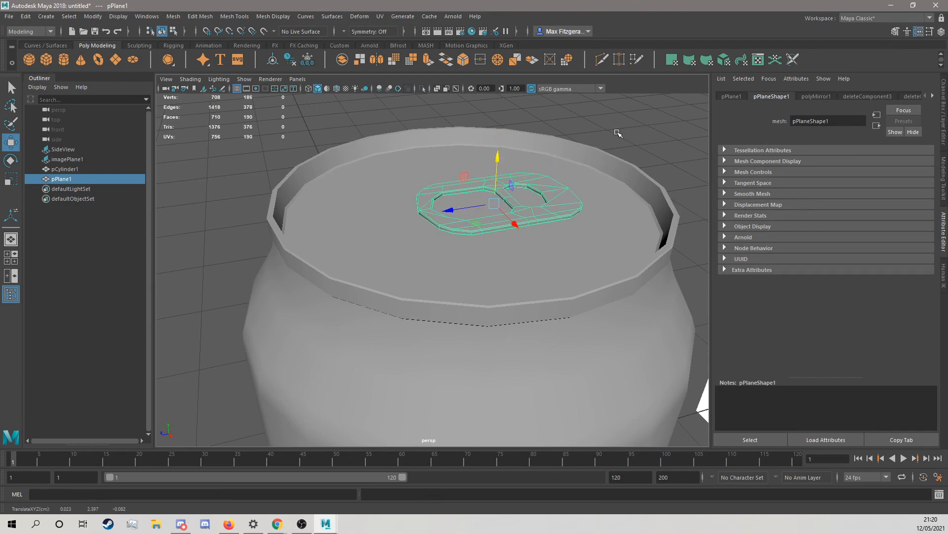
{"action": "left_click", "coordinate": [616, 131]}
- Examine the whole can with its lowered pull tab beside the reference images from several angles
{"action": "scroll", "coordinate": [546, 224], "scroll_direction": "down", "scroll_amount": 4}
{"action": "left_click_drag", "start_coordinate": [546, 225], "coordinate": [513, 265], "text": "alt"}
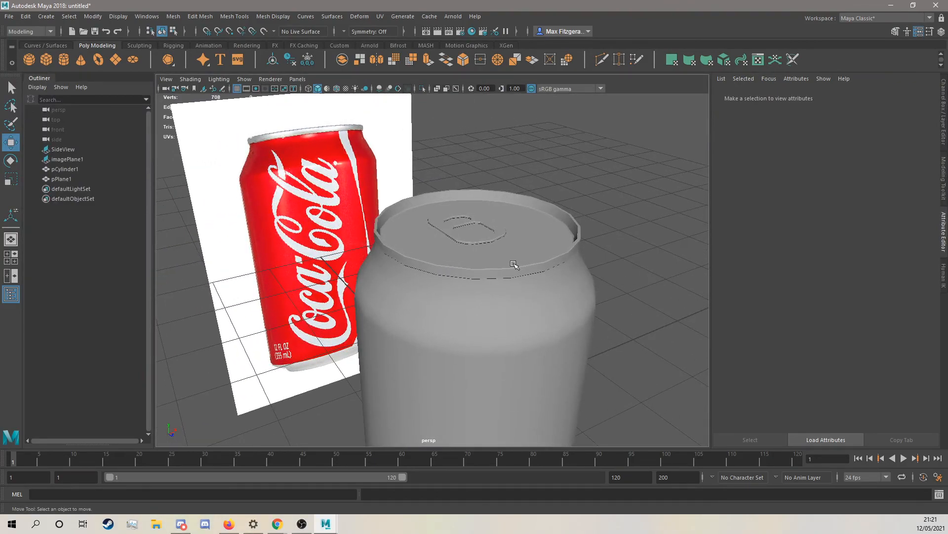
{"action": "scroll", "coordinate": [494, 244], "scroll_direction": "down", "scroll_amount": 2}
{"action": "left_click_drag", "start_coordinate": [482, 320], "coordinate": [491, 295], "text": "alt"}
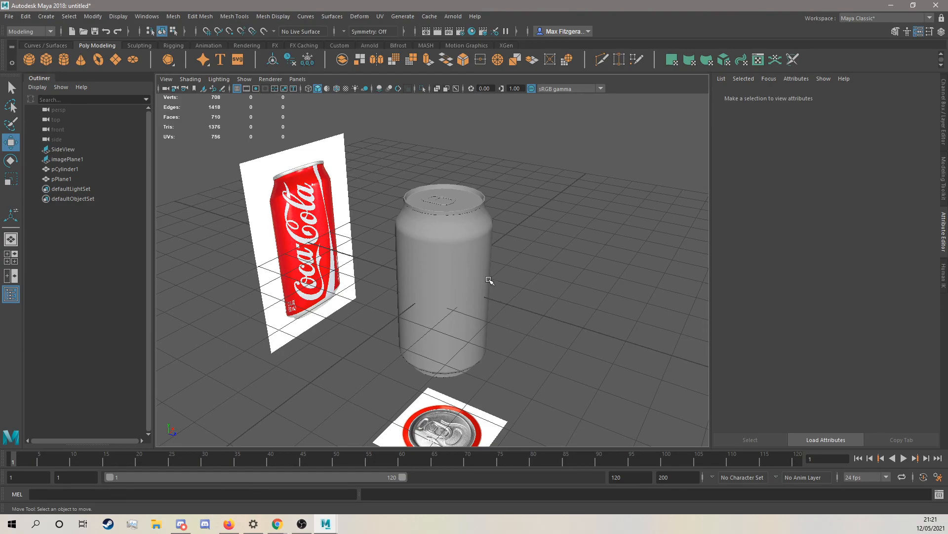
{"action": "left_click_drag", "start_coordinate": [489, 278], "coordinate": [479, 302], "text": "alt"}
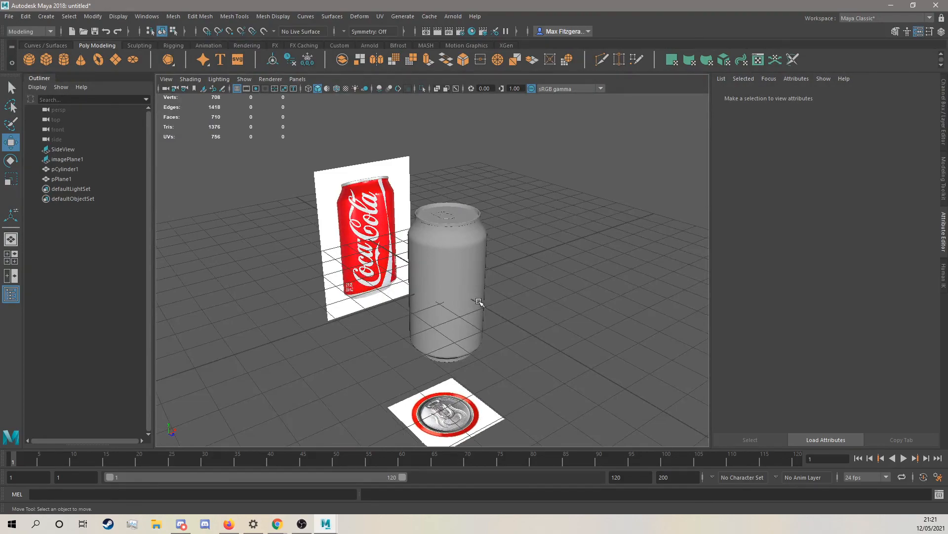